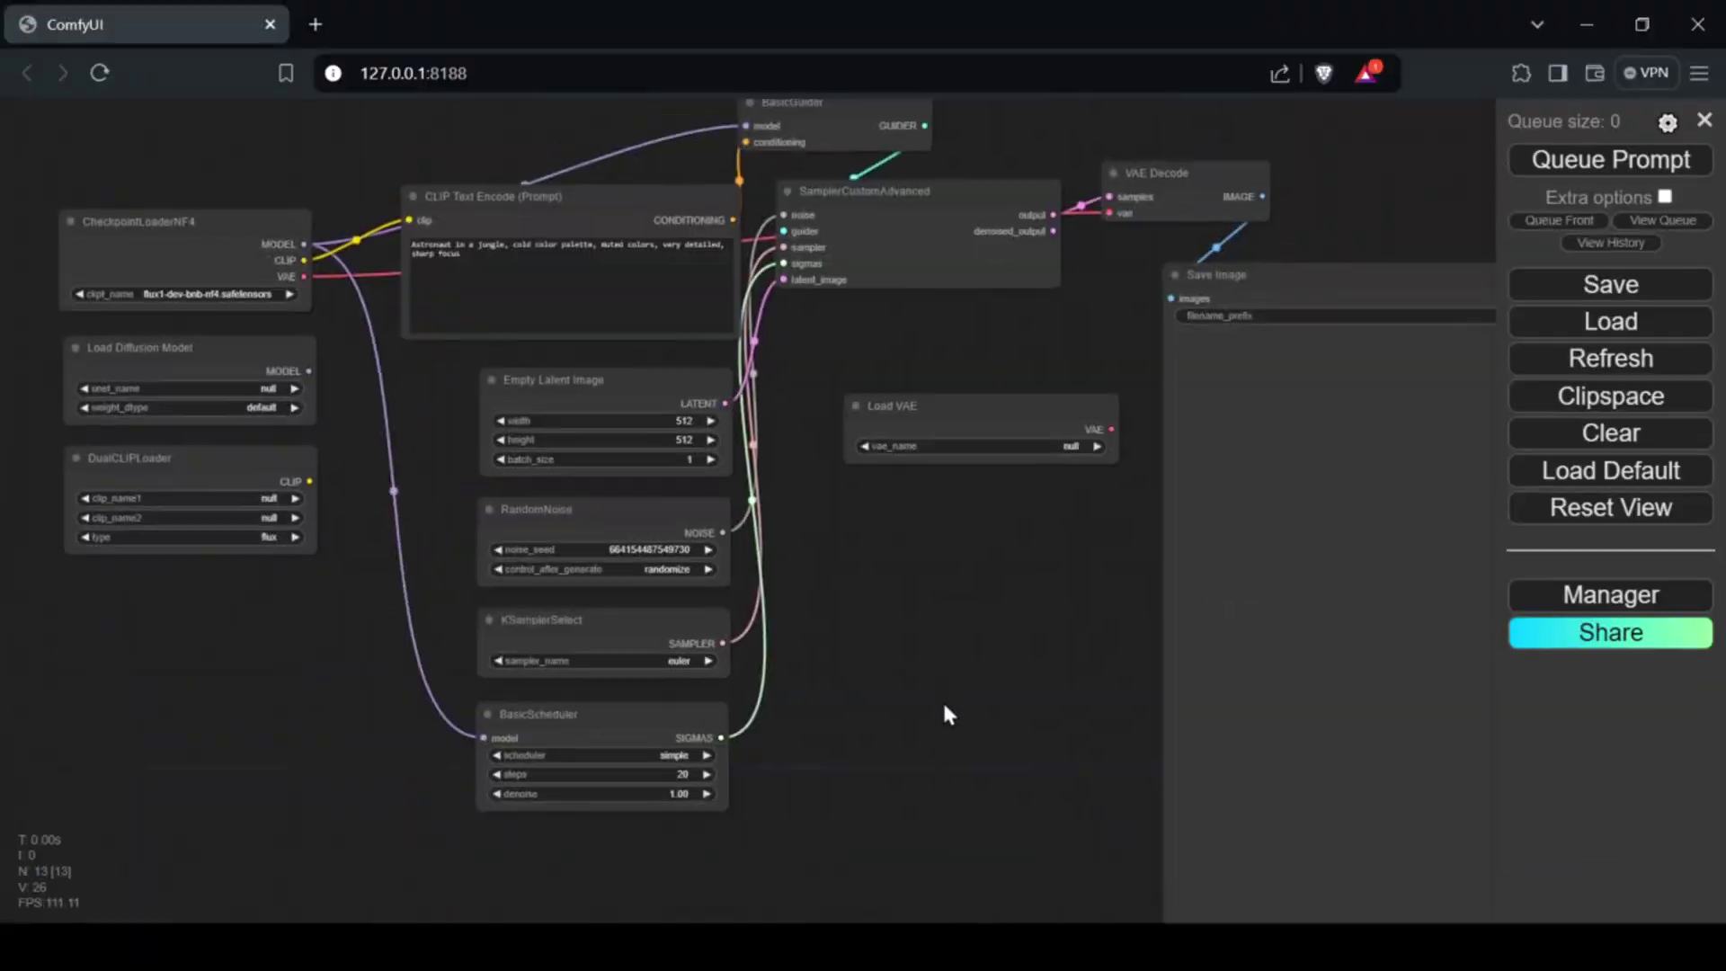
Switch CheckpointLoaderNF4 to flux1DevSchnellBNB_flux1SchnellBNBNF4.safetensors
{"action": "left_click_drag", "start_coordinate": [942, 699], "coordinate": [1071, 789]}
{"action": "scroll", "coordinate": [387, 413], "scroll_direction": "up", "scroll_amount": 7}
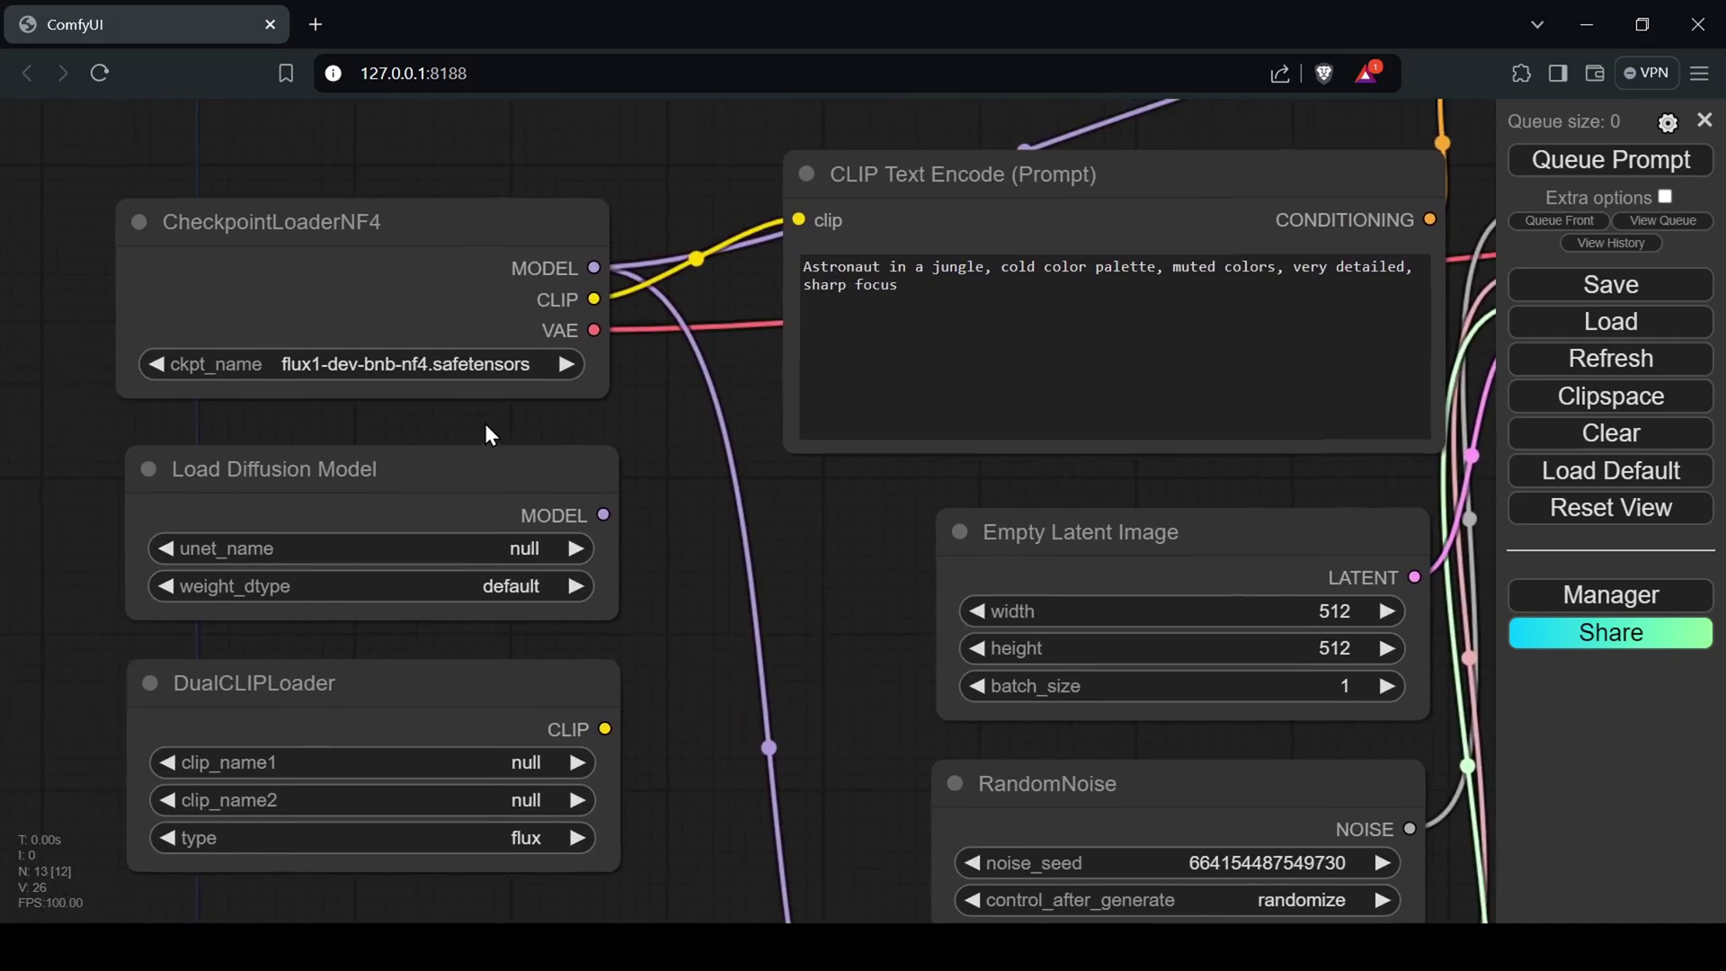
{"action": "left_click_drag", "start_coordinate": [486, 429], "coordinate": [578, 462]}
{"action": "scroll", "coordinate": [628, 435], "scroll_direction": "up", "scroll_amount": 3}
{"action": "left_click", "coordinate": [665, 391]}
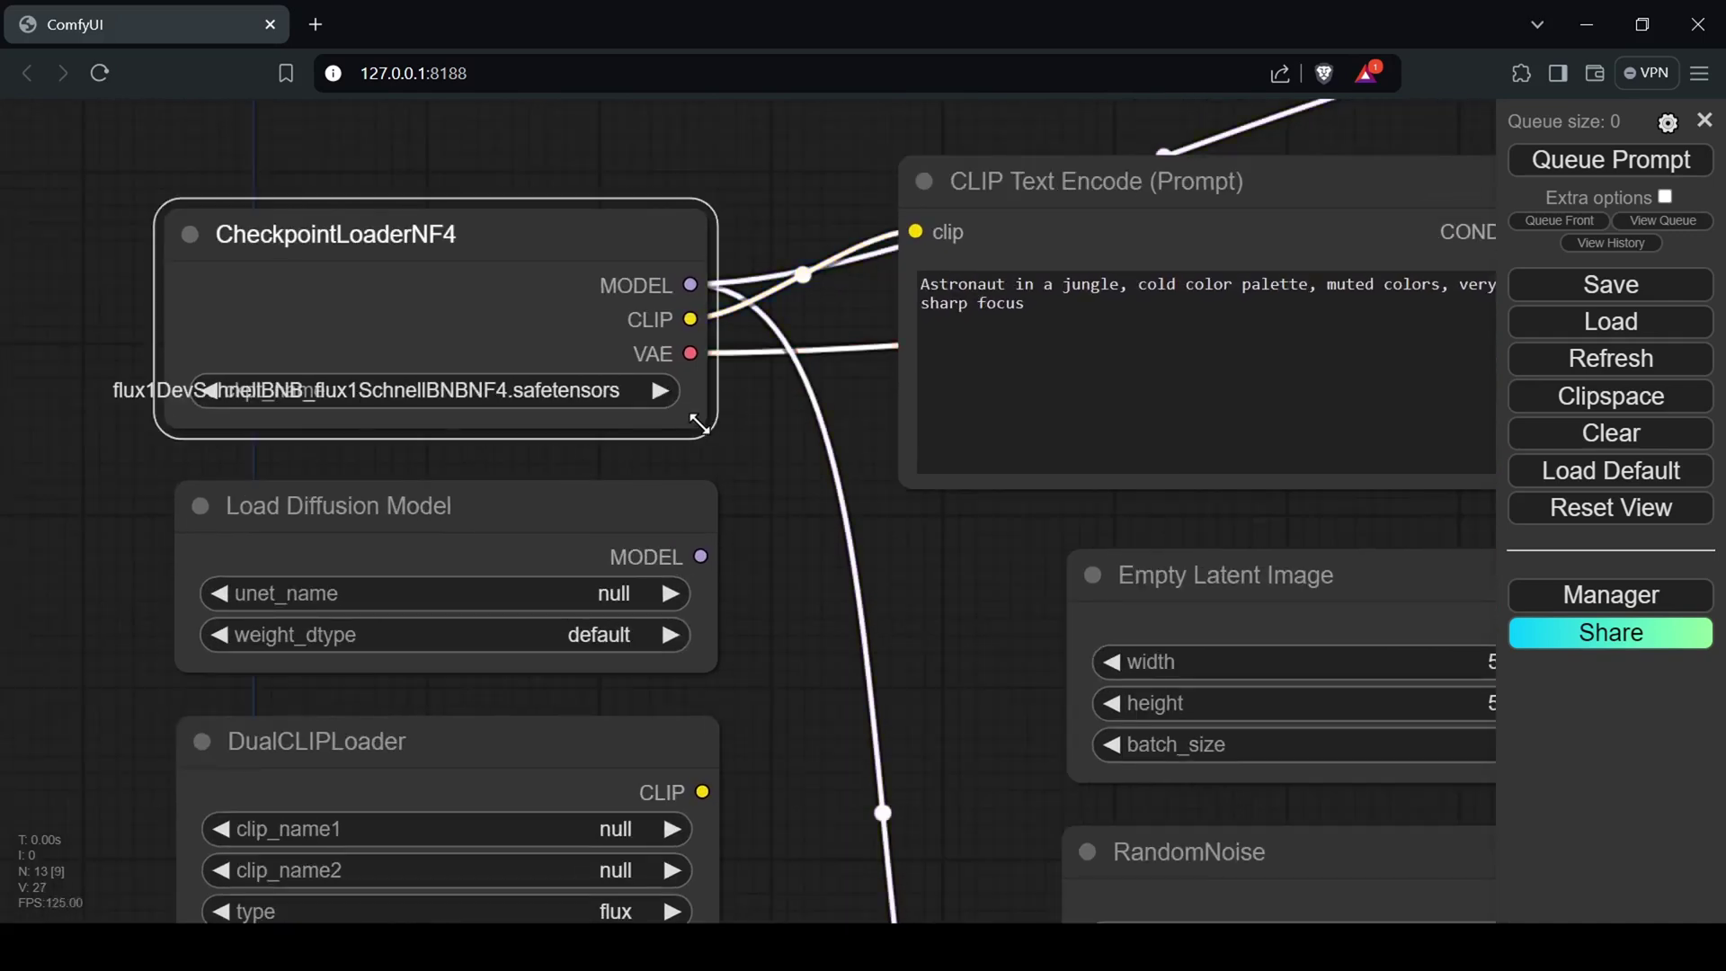
Widen the checkpoint loader node and bring the generated astronaut-in-jungle image into view
{"action": "left_click_drag", "start_coordinate": [698, 423], "coordinate": [840, 435]}
{"action": "left_click_drag", "start_coordinate": [628, 231], "coordinate": [539, 230]}
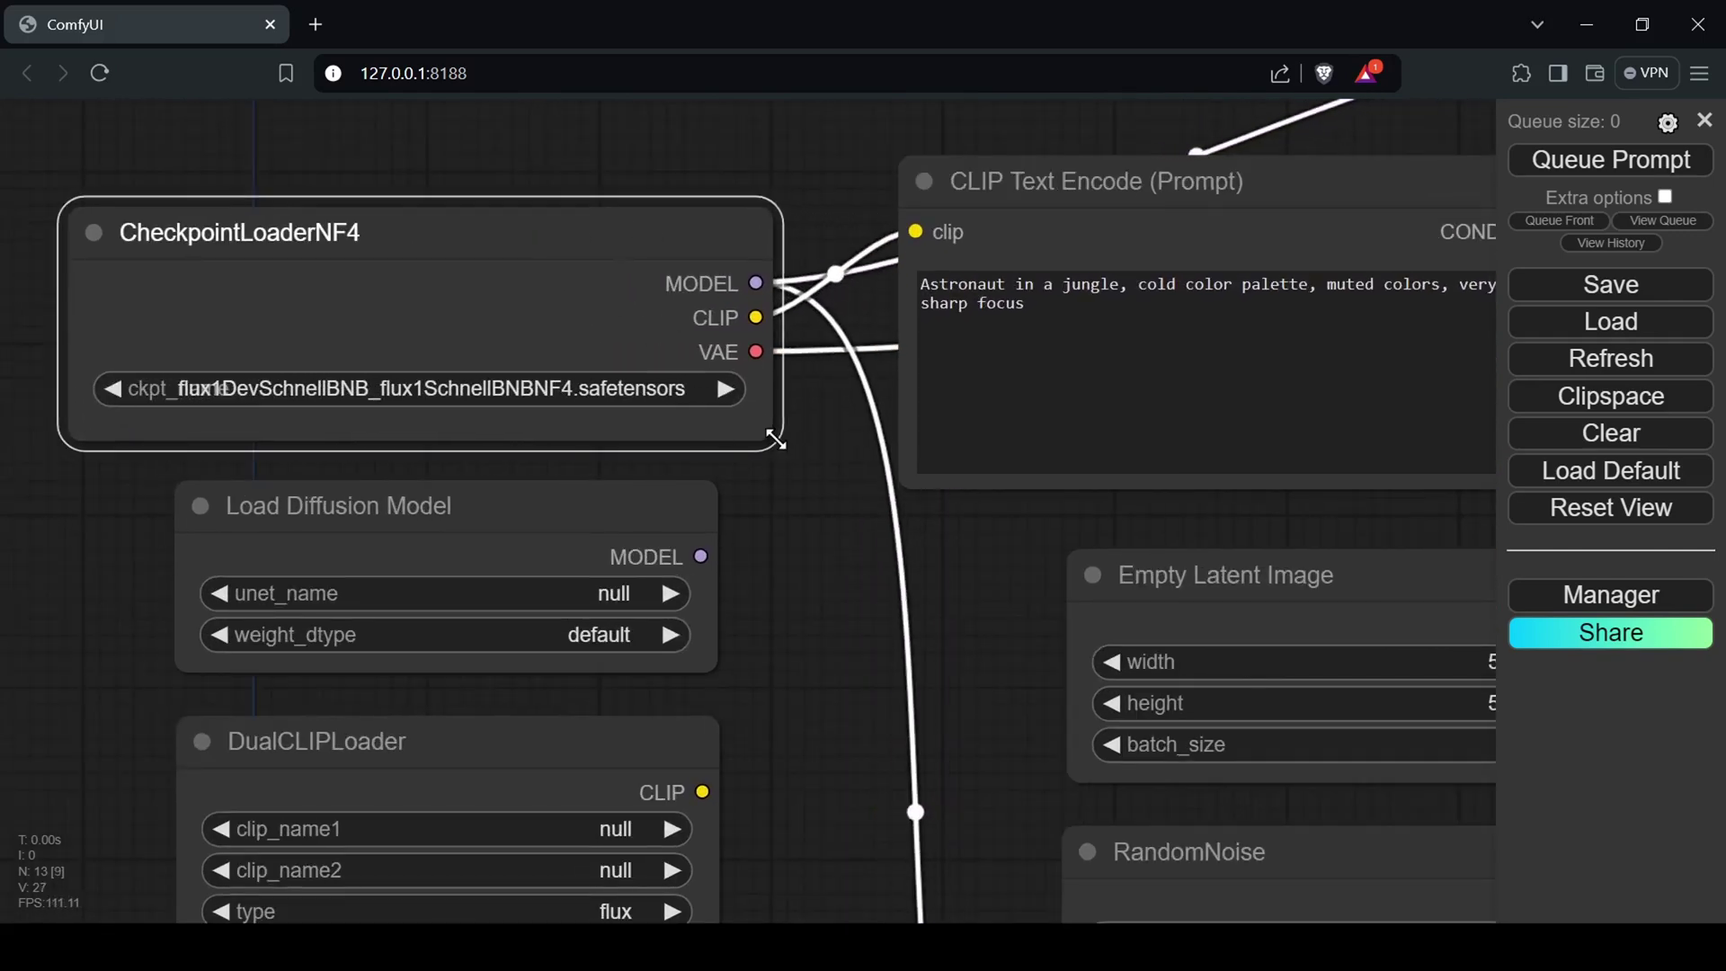
{"action": "left_click_drag", "start_coordinate": [775, 440], "coordinate": [848, 437]}
{"action": "left_click_drag", "start_coordinate": [617, 254], "coordinate": [601, 248]}
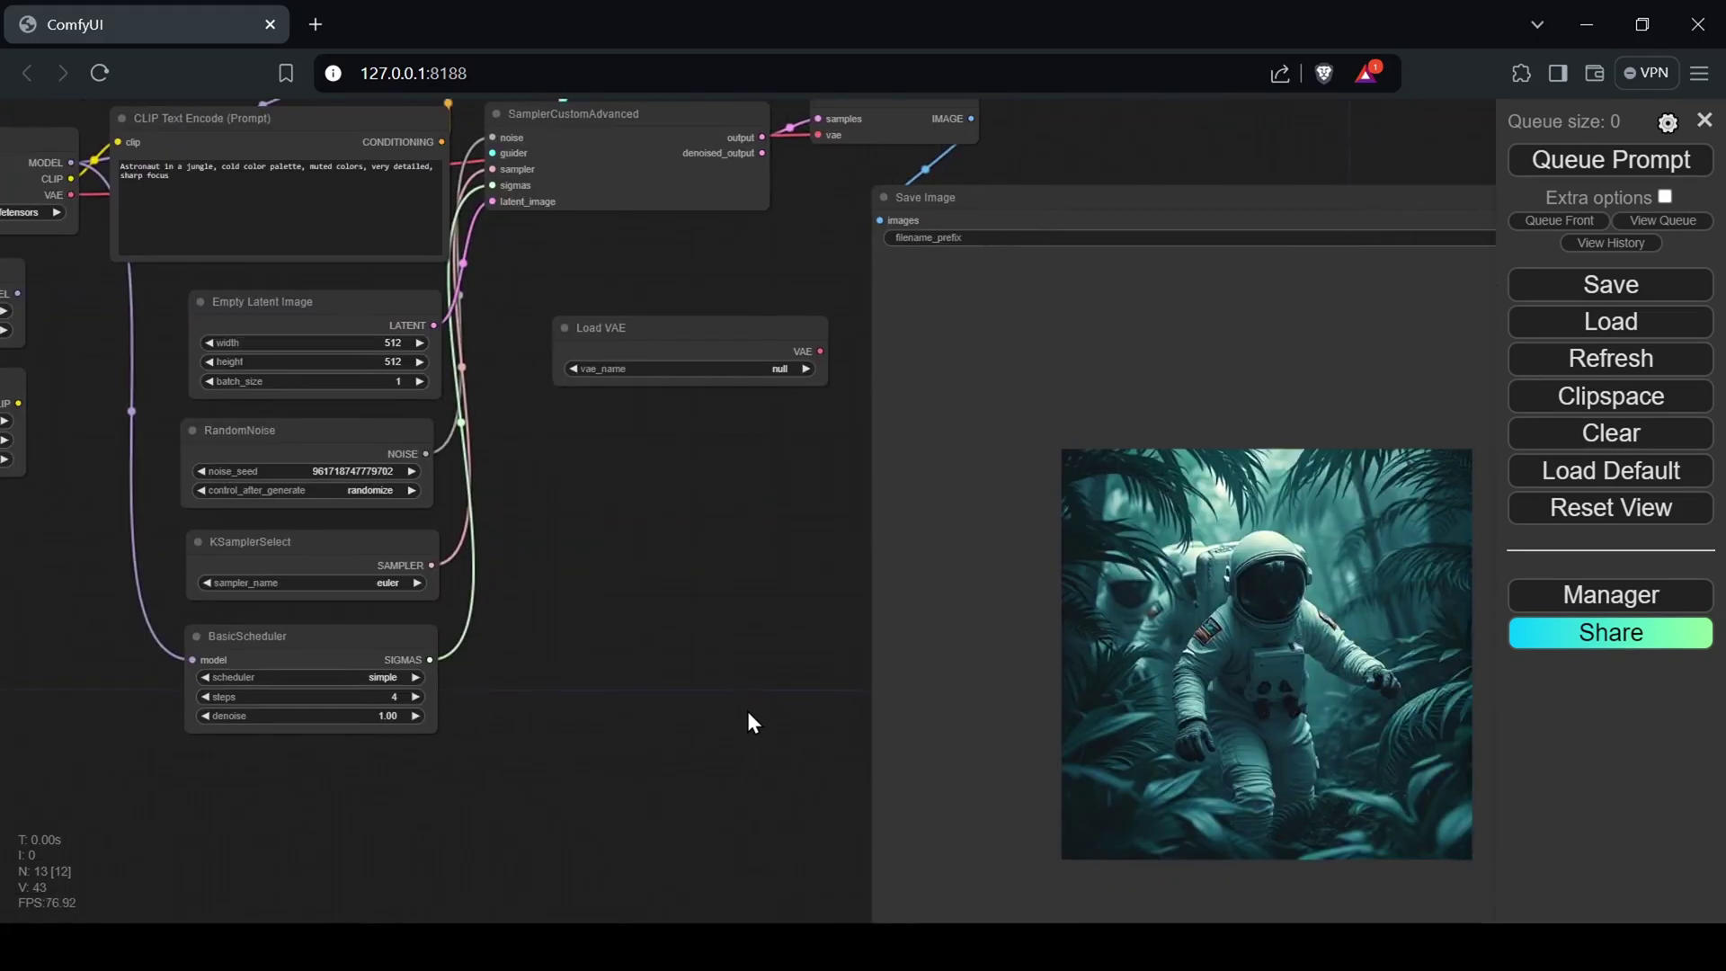
{"action": "left_click_drag", "start_coordinate": [747, 720], "coordinate": [507, 566]}
{"action": "scroll", "coordinate": [1206, 570], "scroll_direction": "up", "scroll_amount": 7}
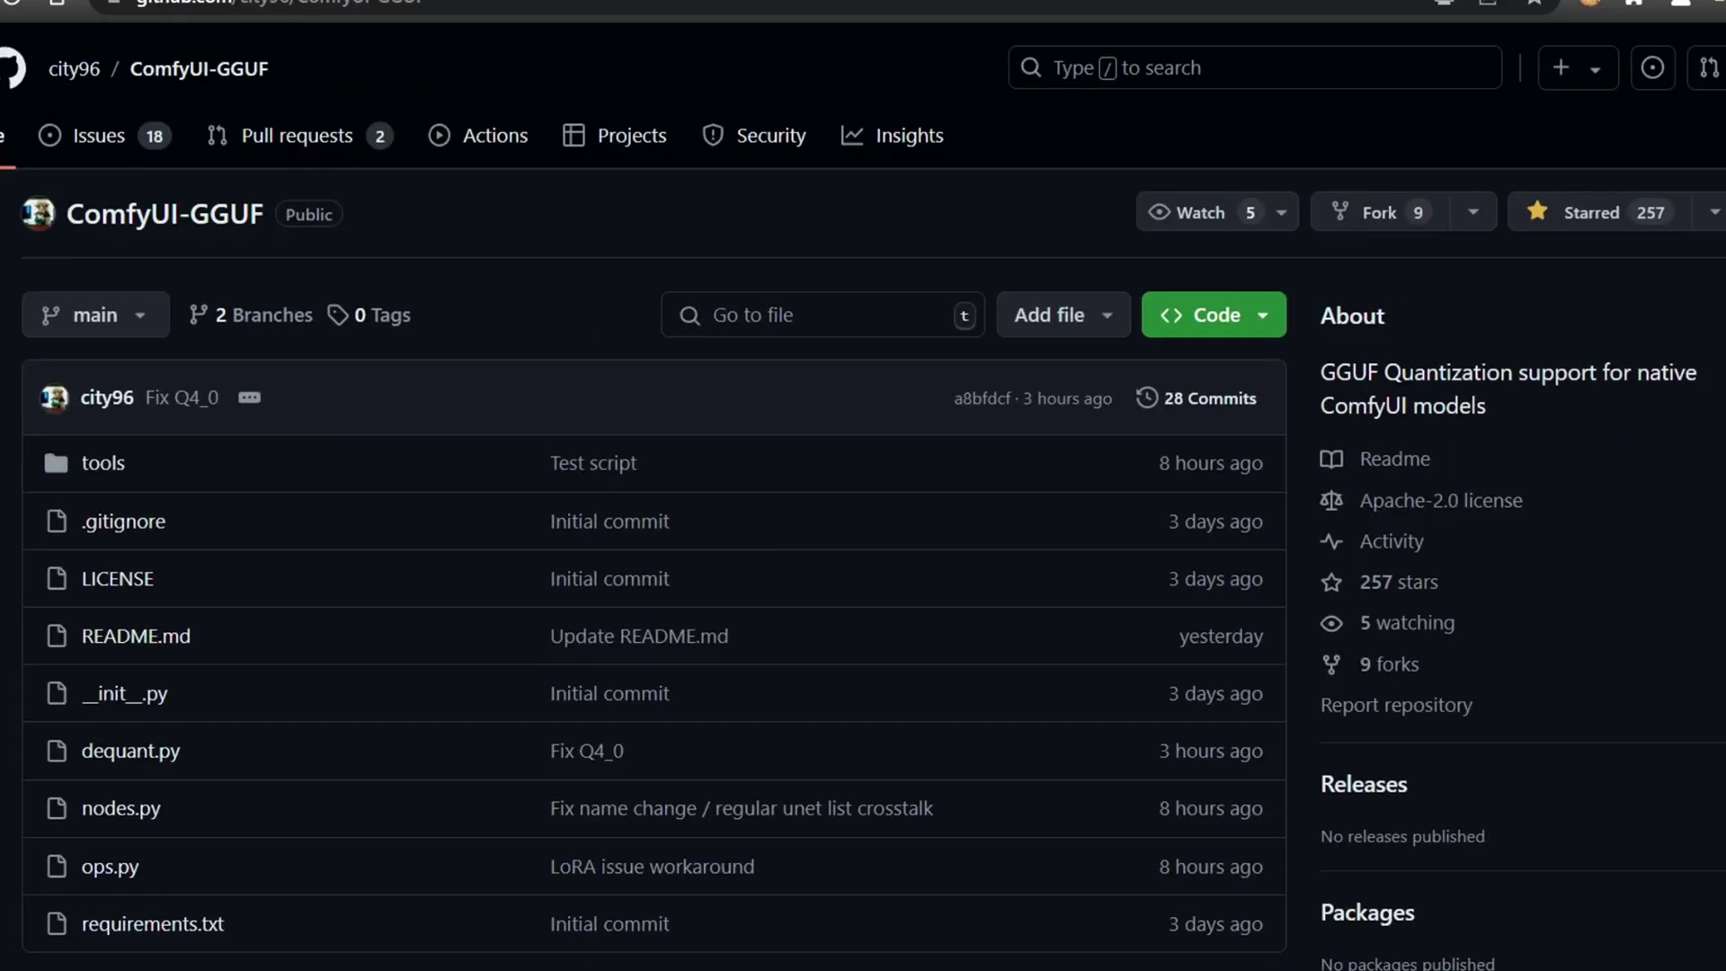
Scroll down the ComfyUI-GGUF repository page through its README
{"action": "scroll", "coordinate": [655, 496], "scroll_direction": "down", "scroll_amount": 8}
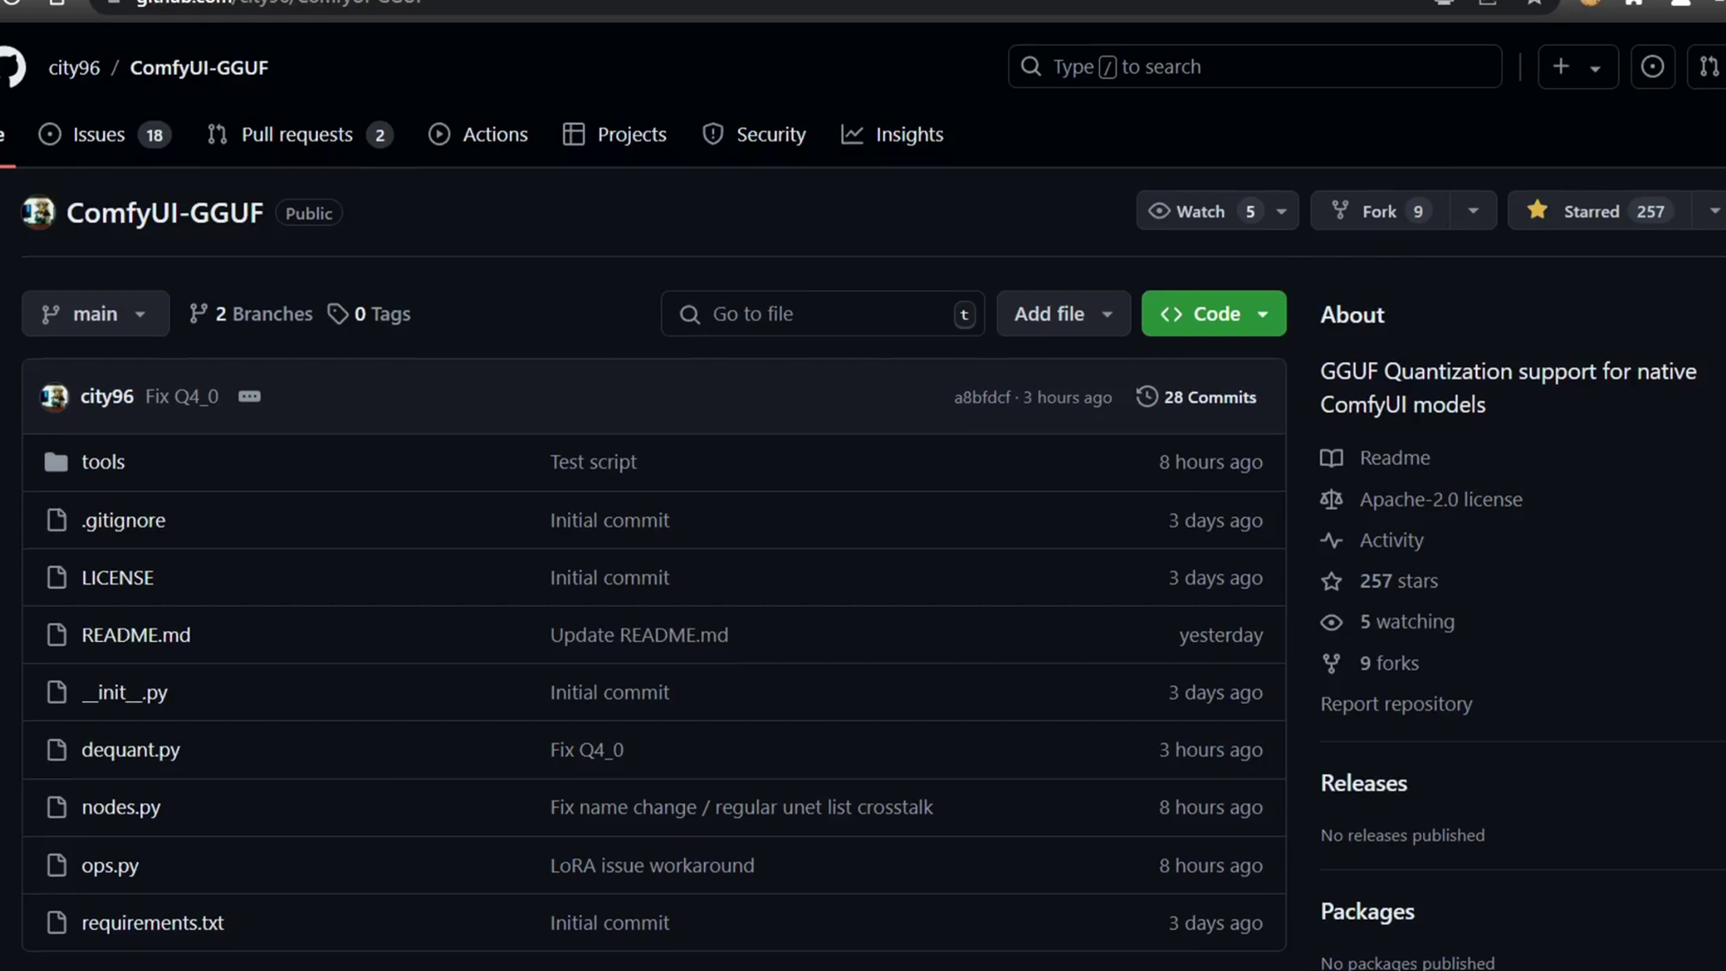
{"action": "scroll", "coordinate": [656, 497], "scroll_direction": "down", "scroll_amount": 2}
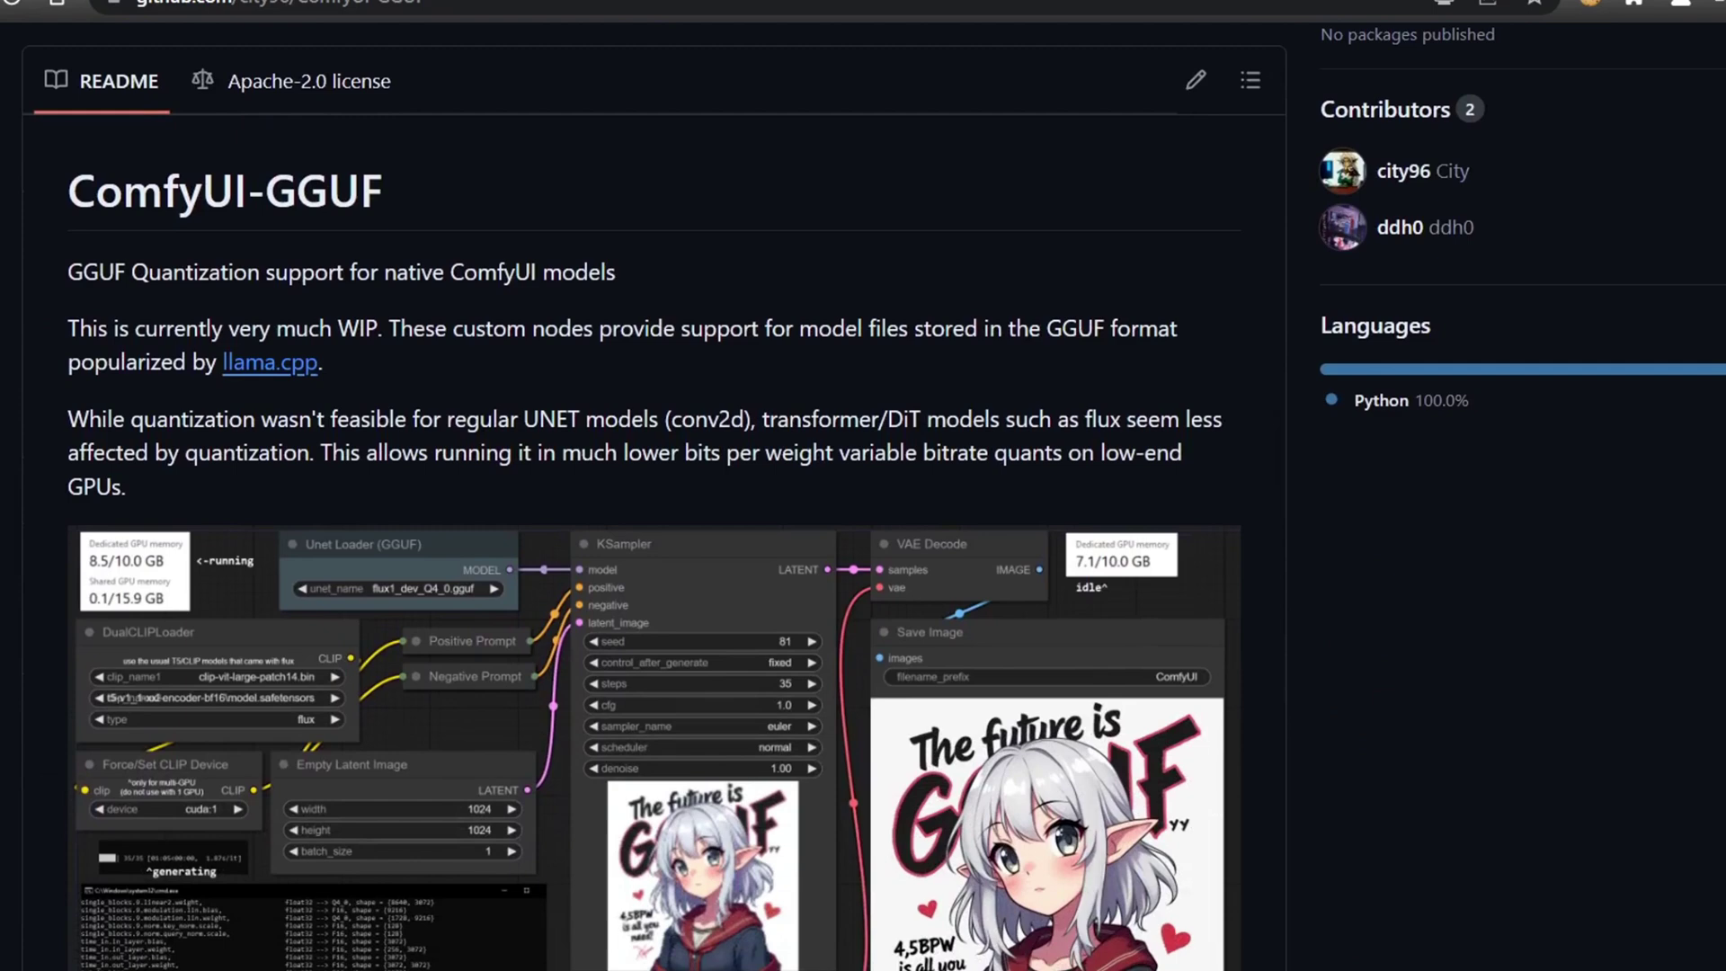
{"action": "scroll", "coordinate": [655, 496], "scroll_direction": "down", "scroll_amount": 1}
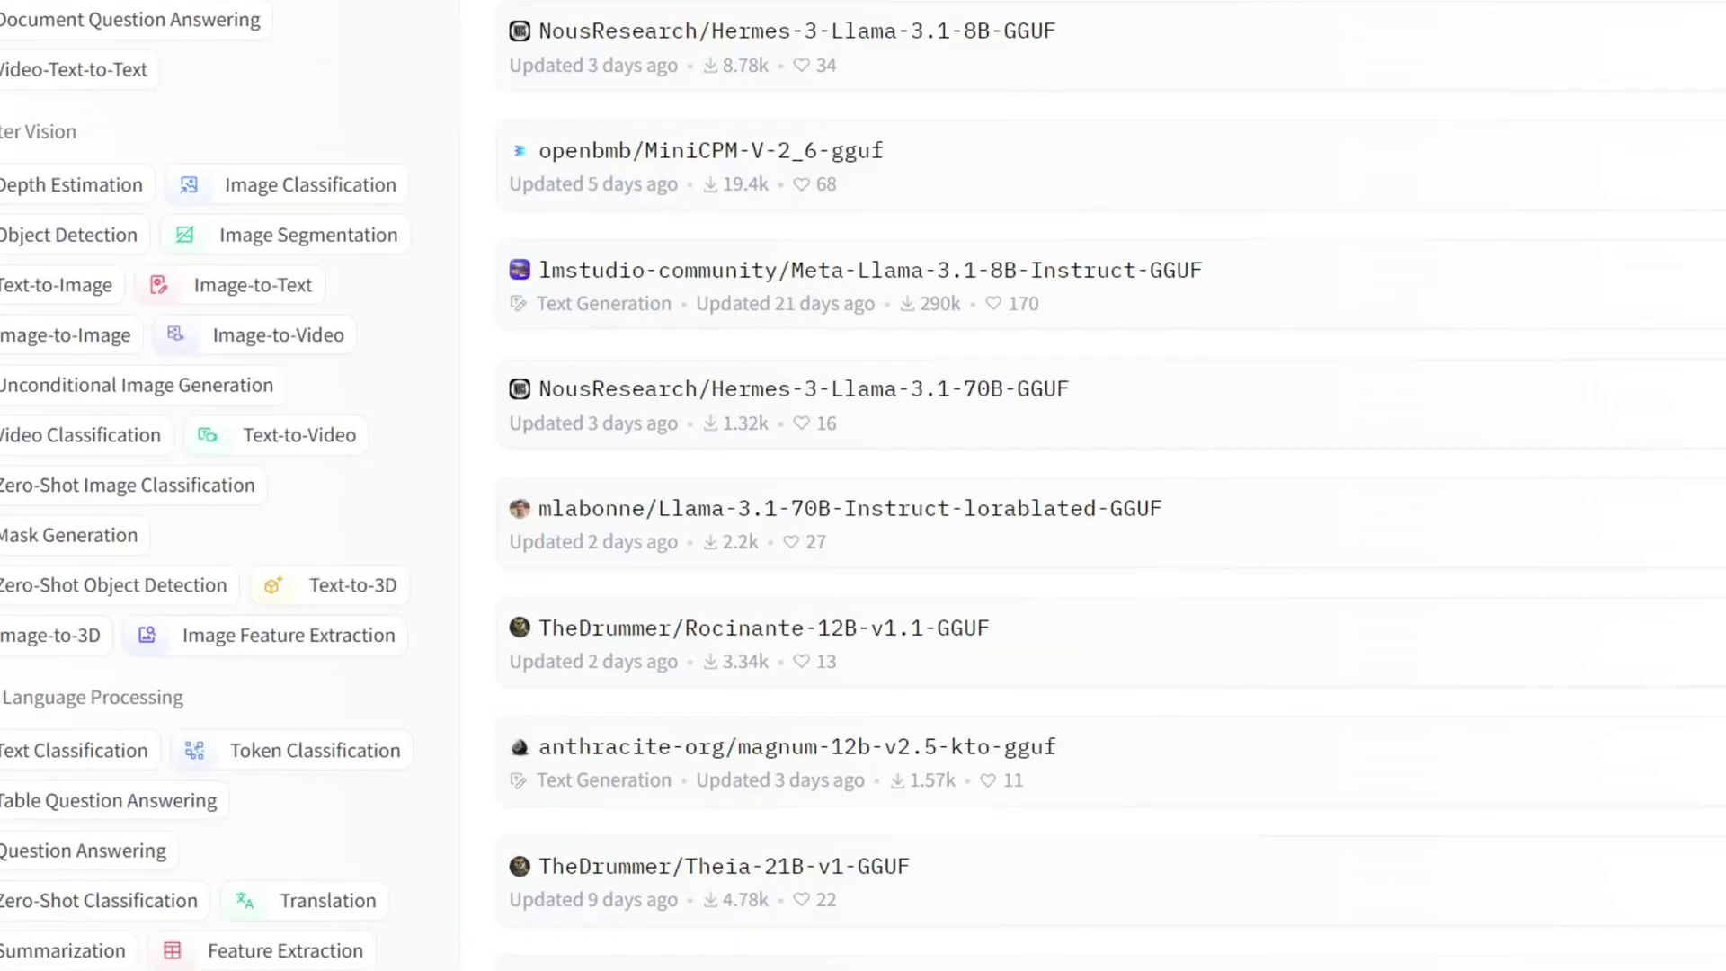
Scroll the gguf model results, then submit the text 'friendly ghost who lives in a library?'
{"action": "scroll", "coordinate": [863, 486], "scroll_direction": "down", "scroll_amount": 5}
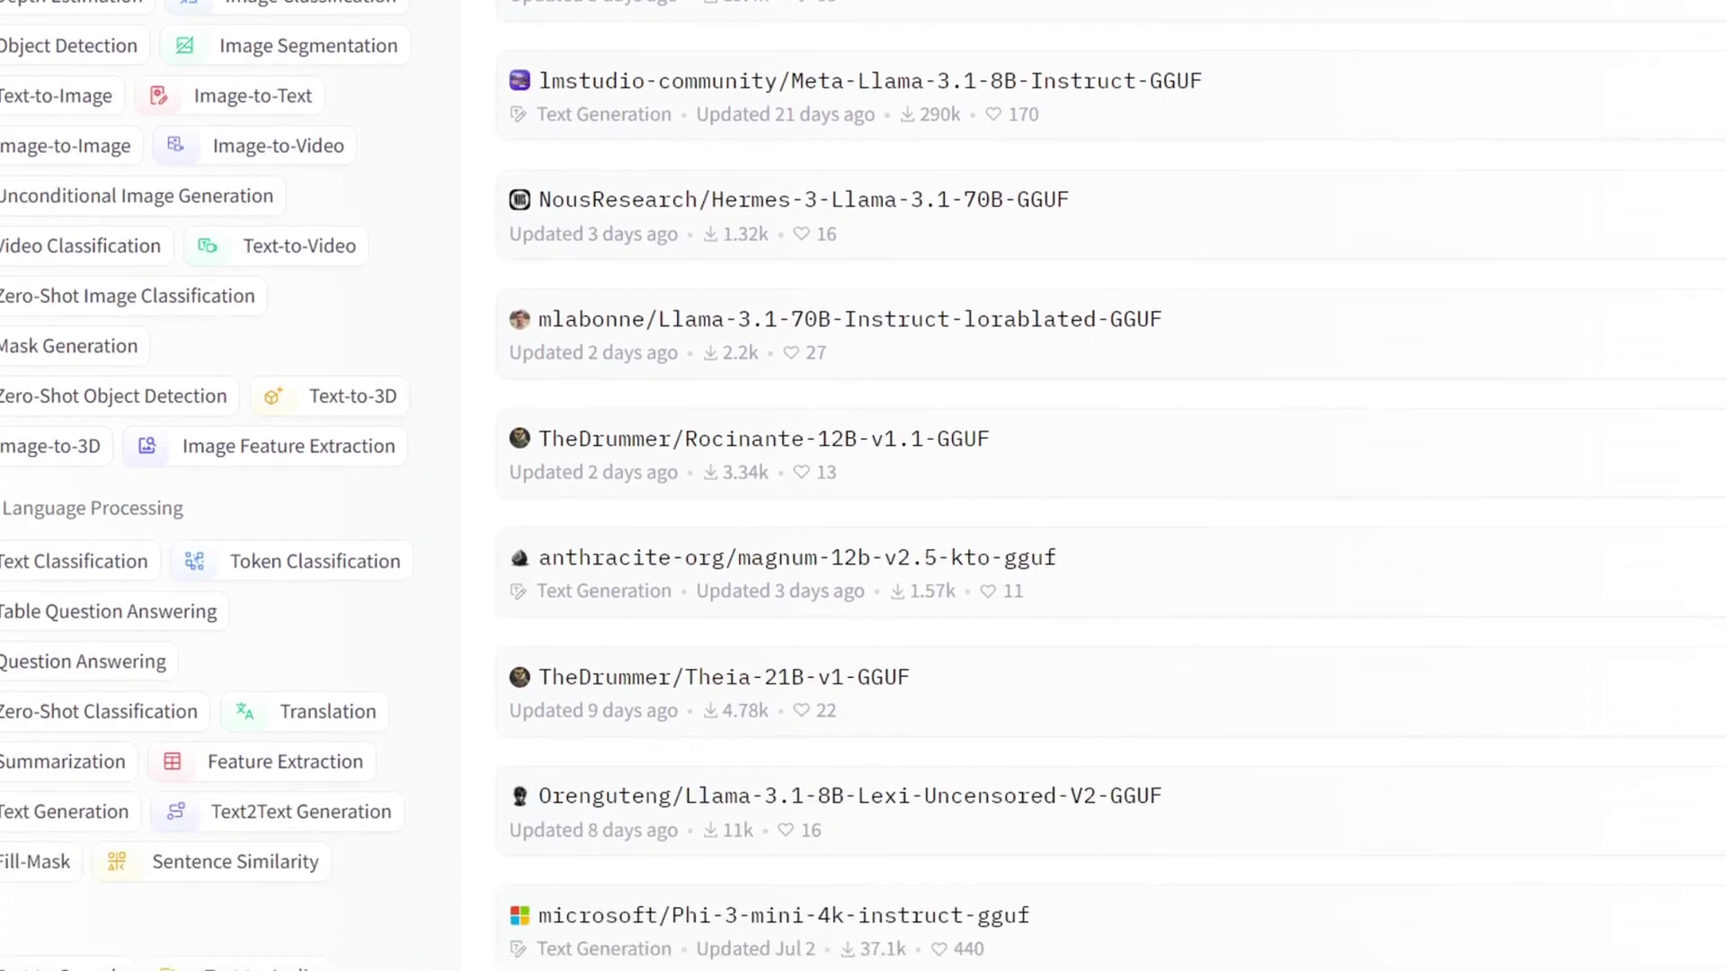
{"action": "scroll", "coordinate": [863, 485], "scroll_direction": "down", "scroll_amount": 5}
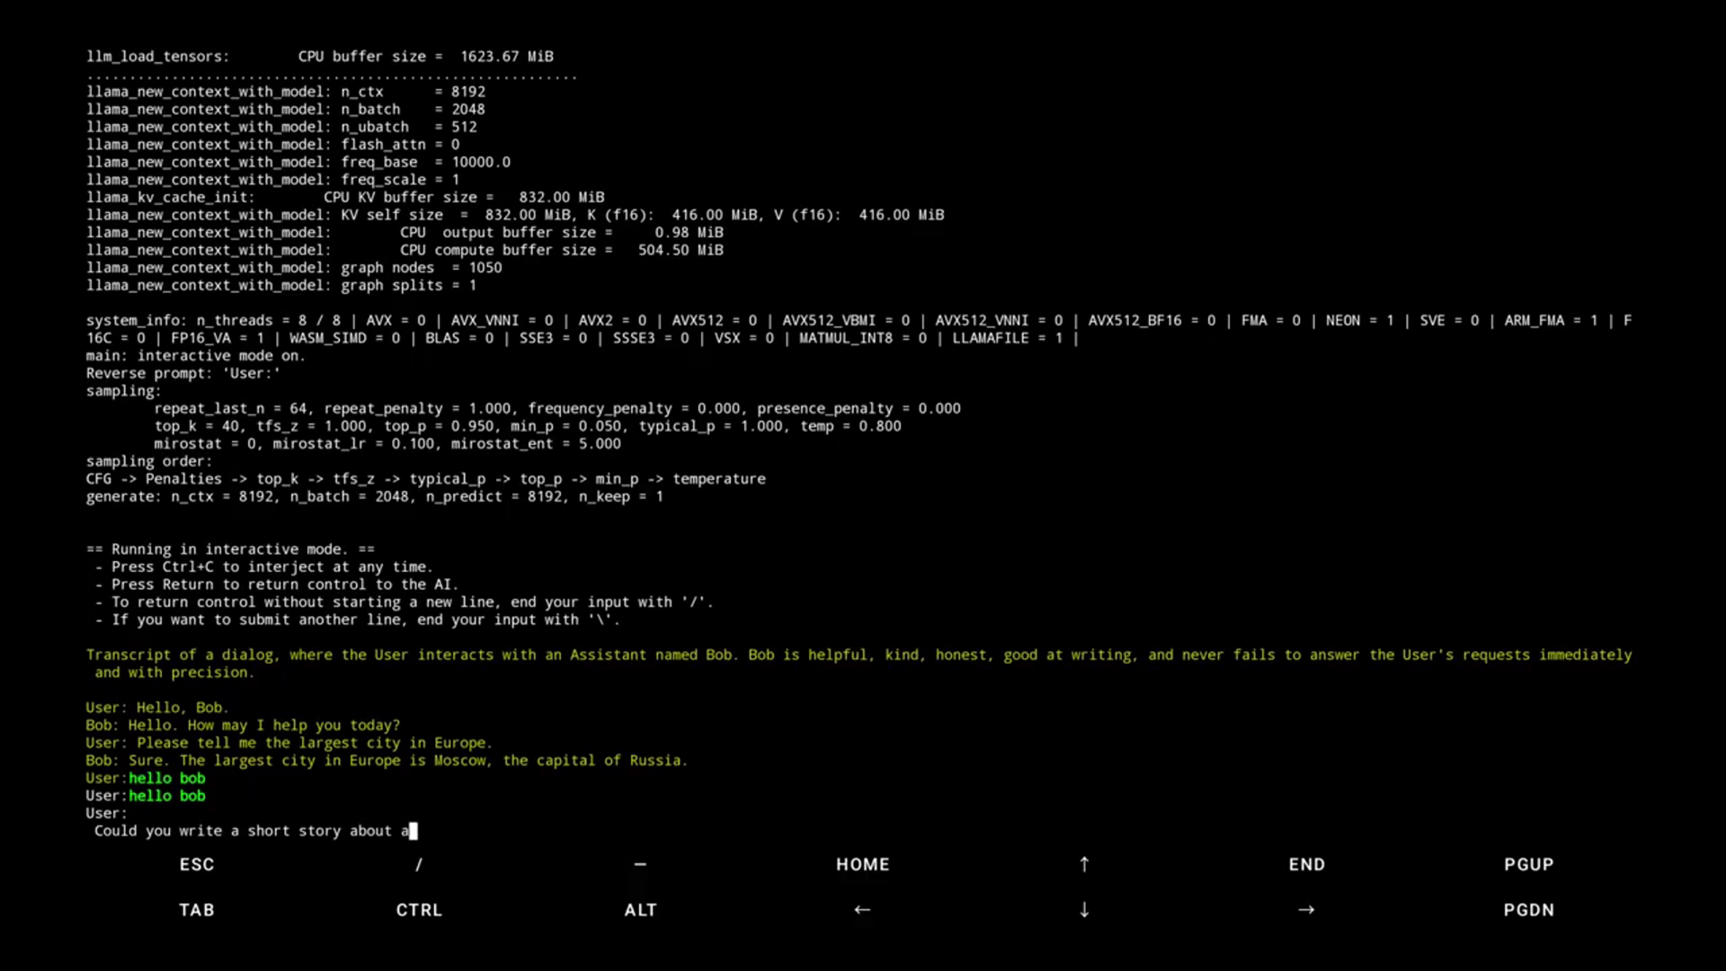
{"action": "type", "text": "friendly ghost who lives in a library?"}
{"action": "key", "text": "Return"}
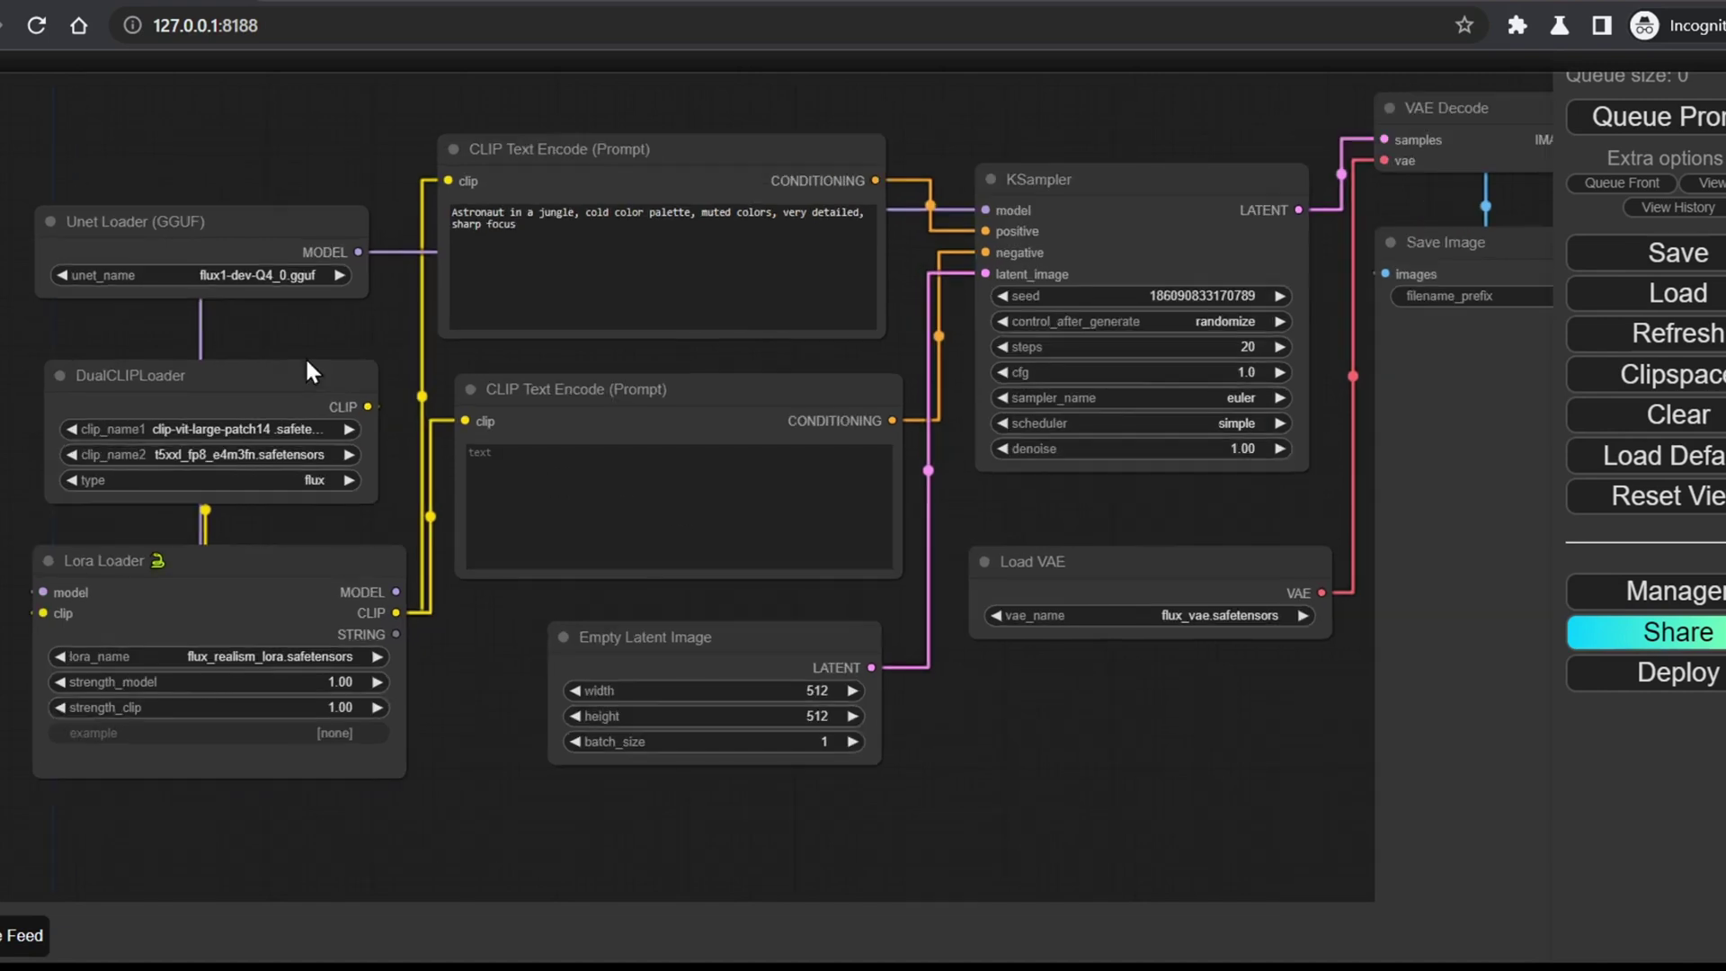
Set the Unet Loader (GGUF) model to flux1-schnell-Q4_0.gguf
{"action": "left_click", "coordinate": [337, 276]}
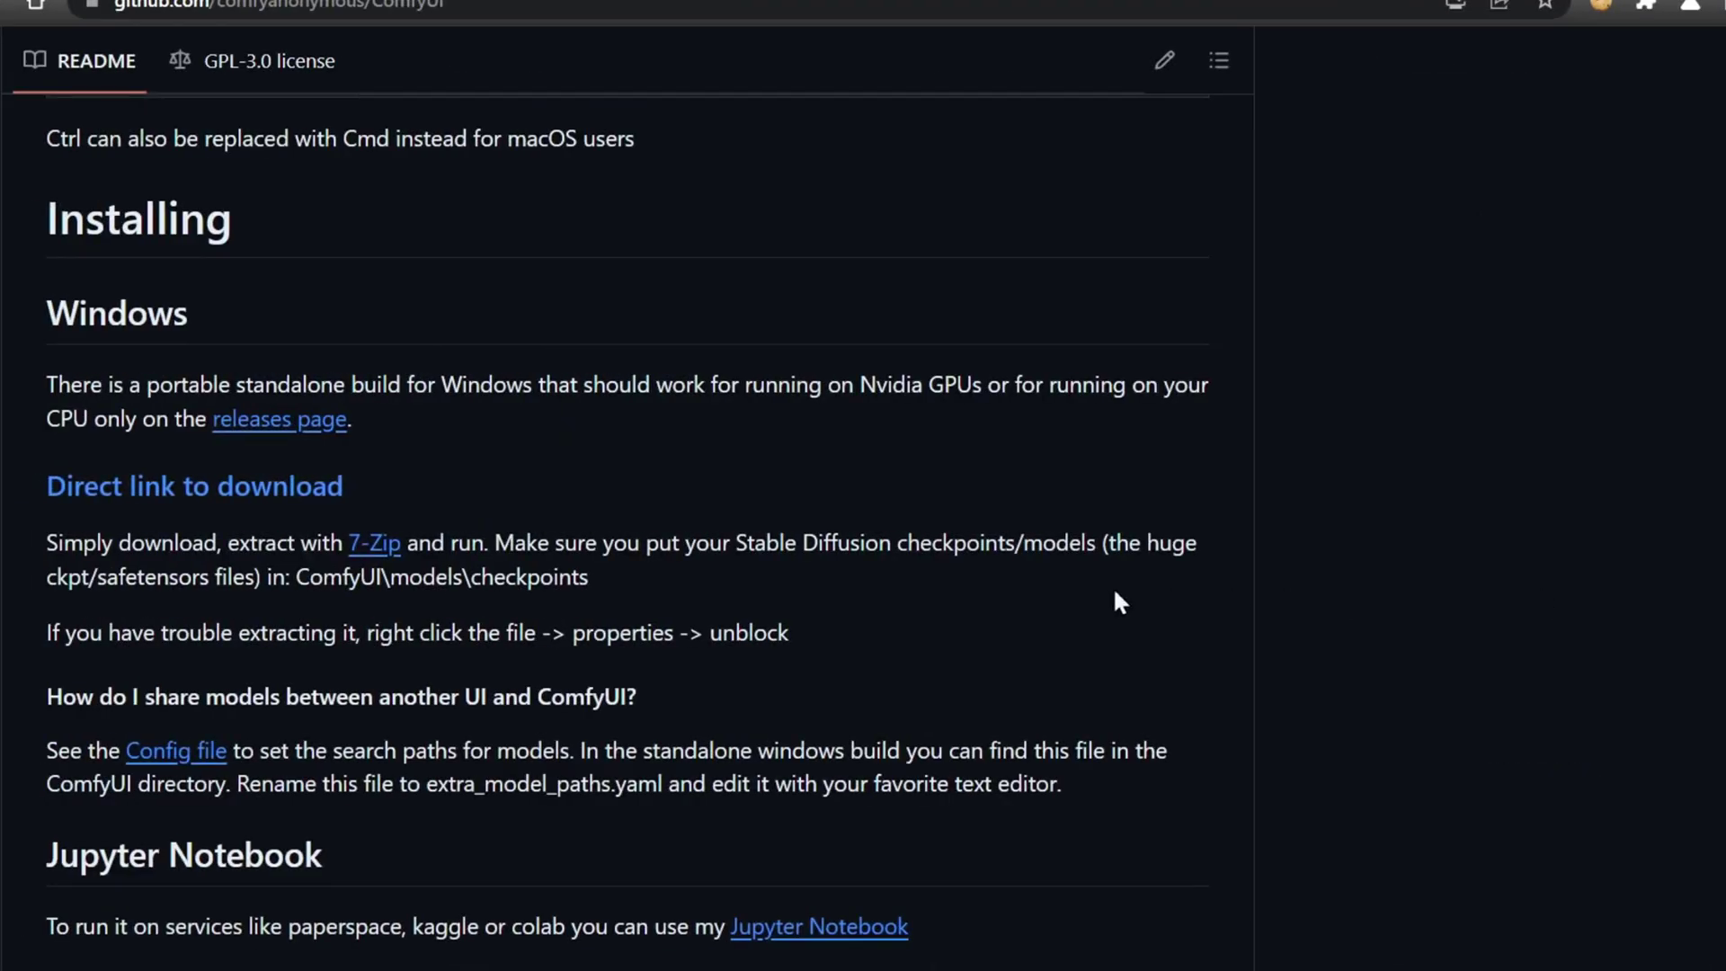
Open the ComfyUI releases page and scroll to the v0.0.8 Assets list
{"action": "left_click", "coordinate": [321, 430]}
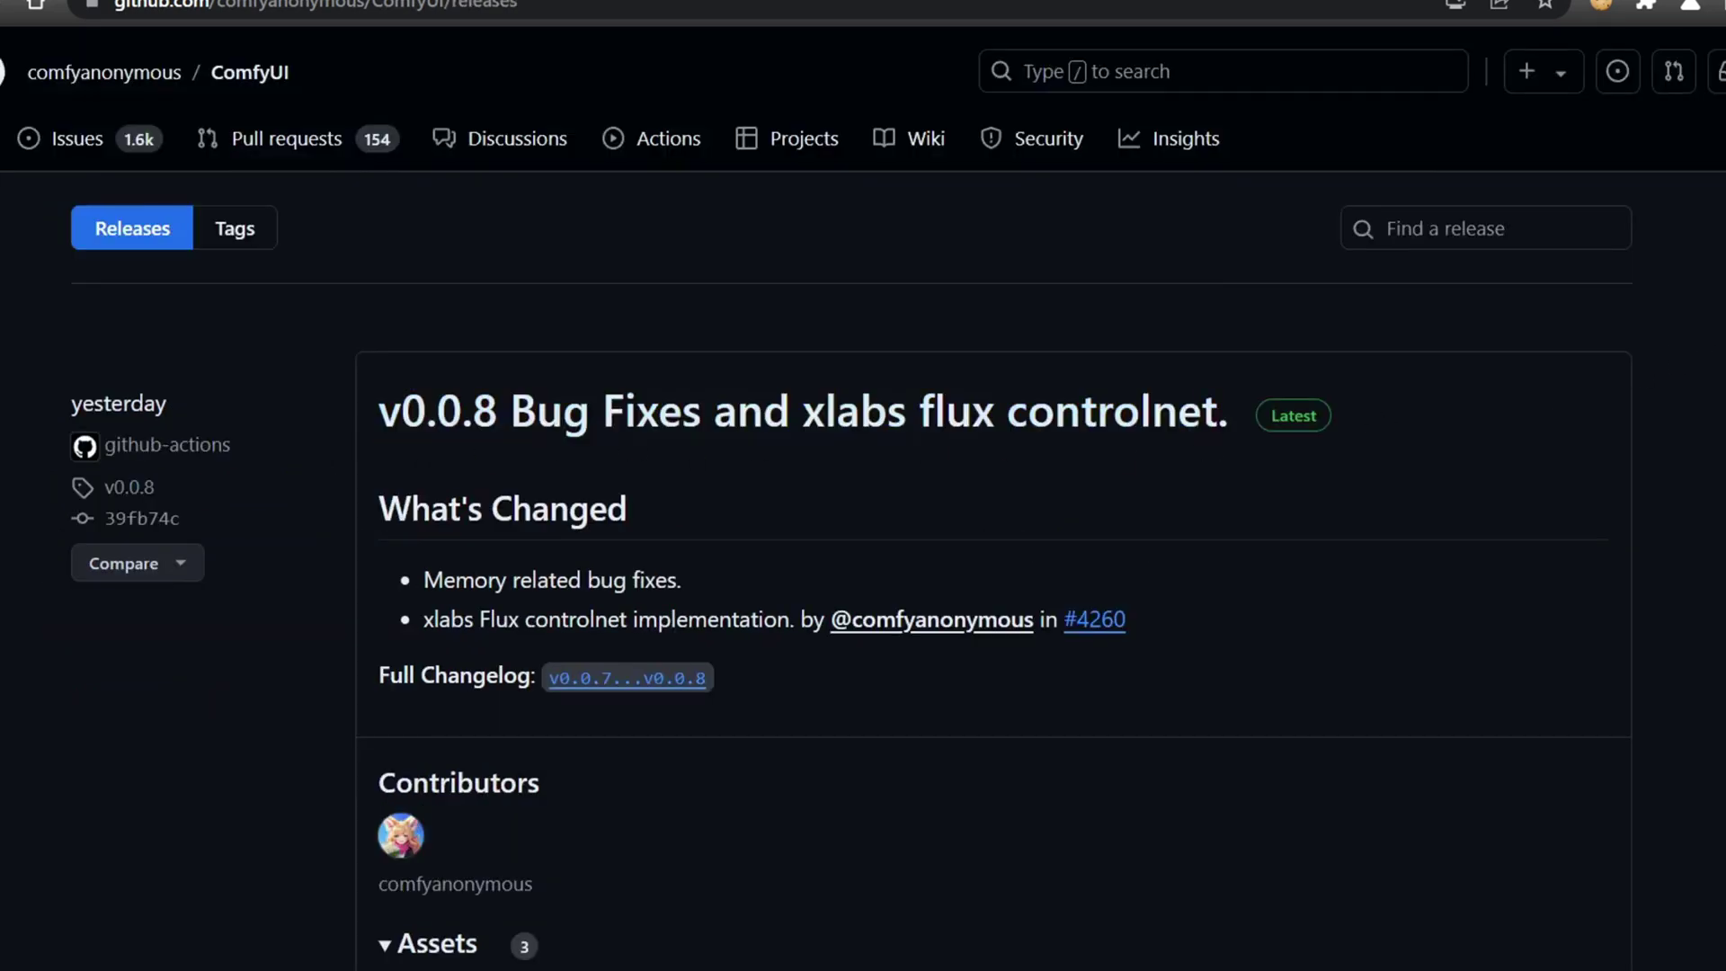
{"action": "scroll", "coordinate": [863, 497], "scroll_direction": "down", "scroll_amount": 4}
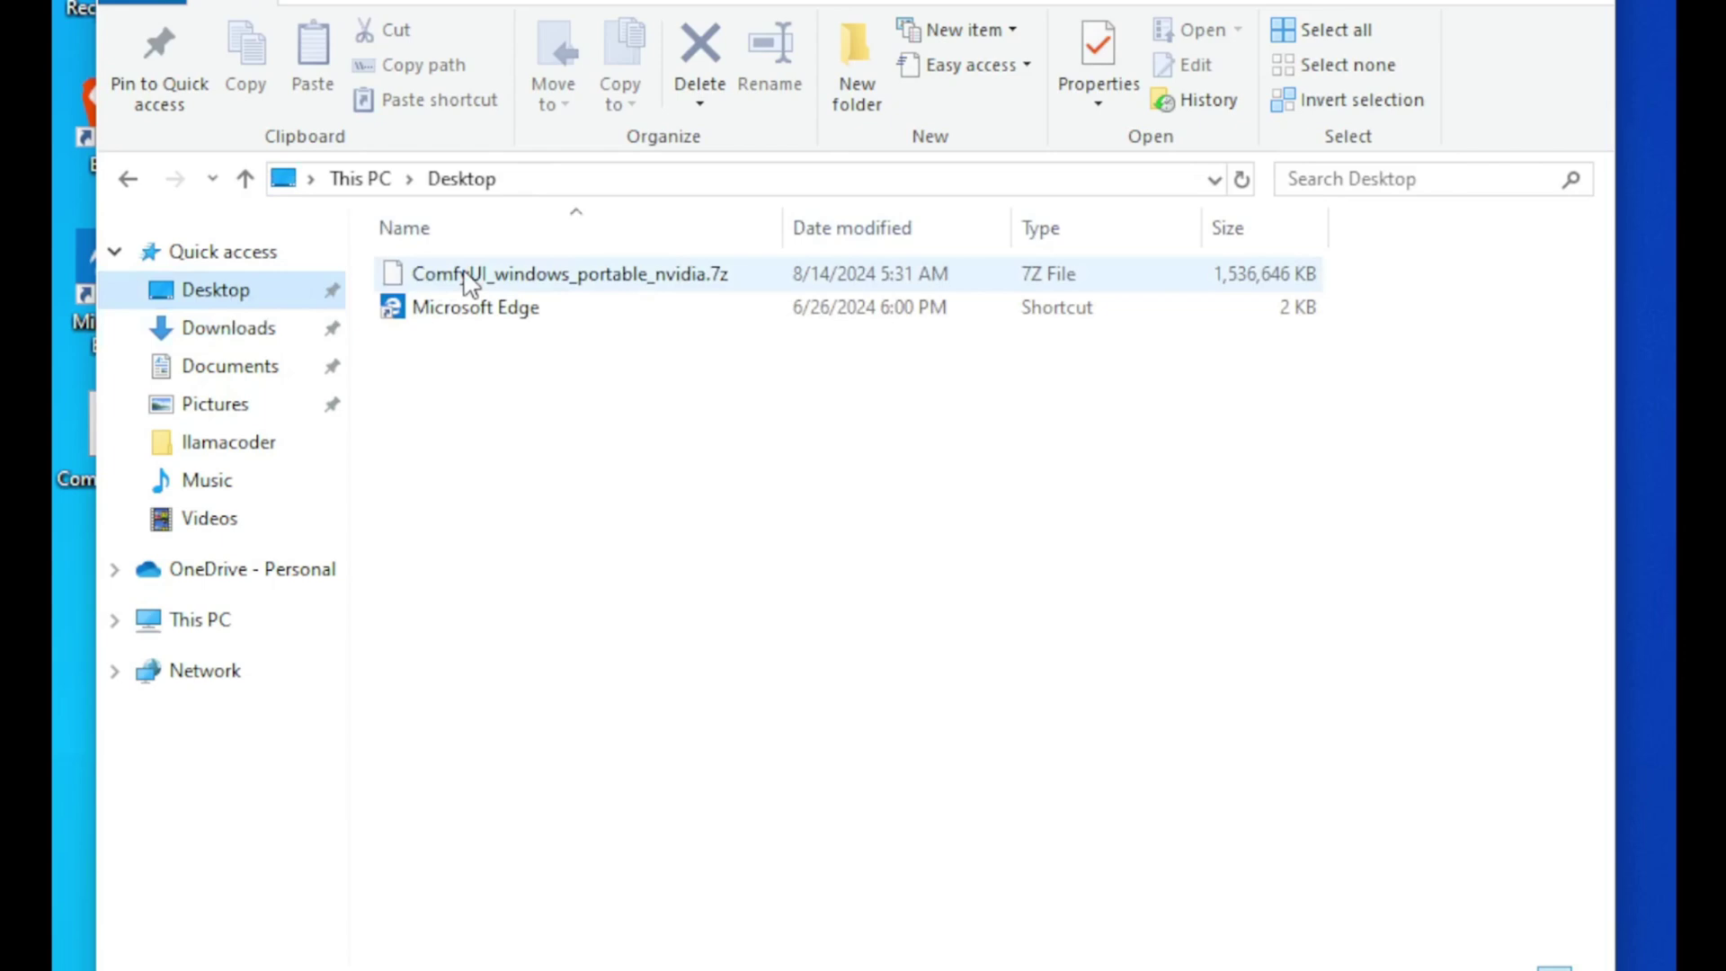
Extract ComfyUI_windows_portable_nvidia.7z on the Desktop with 7-Zip
{"action": "right_click", "coordinate": [467, 275]}
{"action": "mouse_move", "coordinate": [883, 337]}
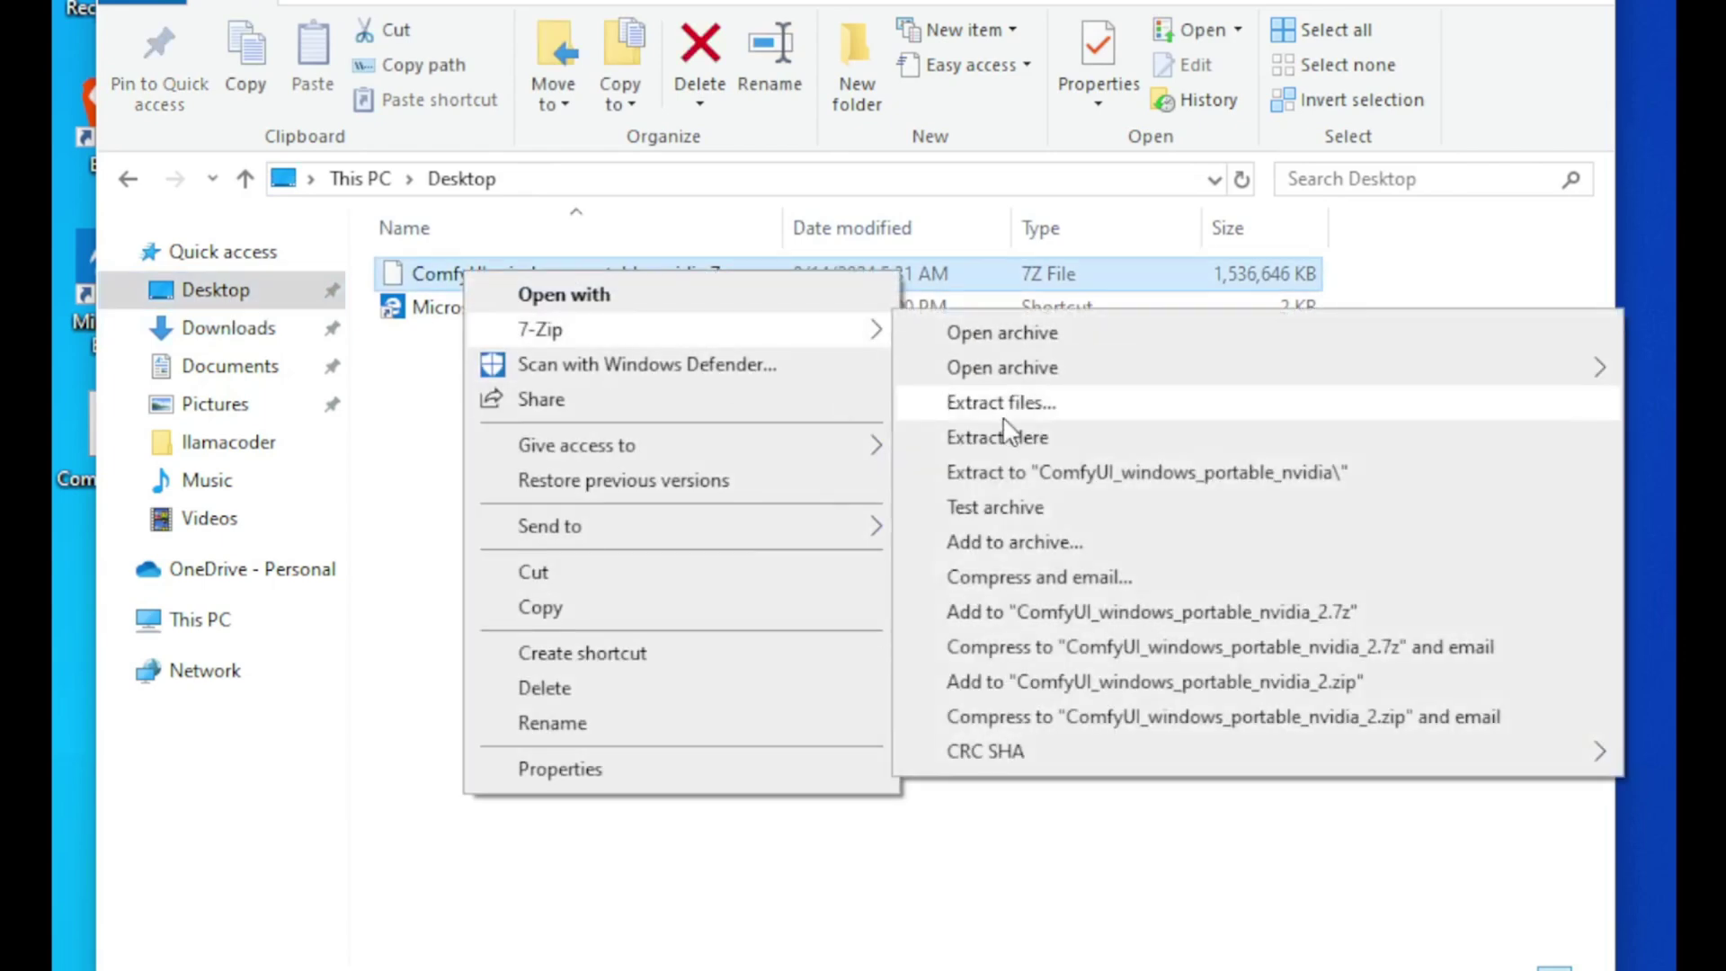
{"action": "left_click", "coordinate": [1002, 406]}
{"action": "left_click", "coordinate": [861, 696]}
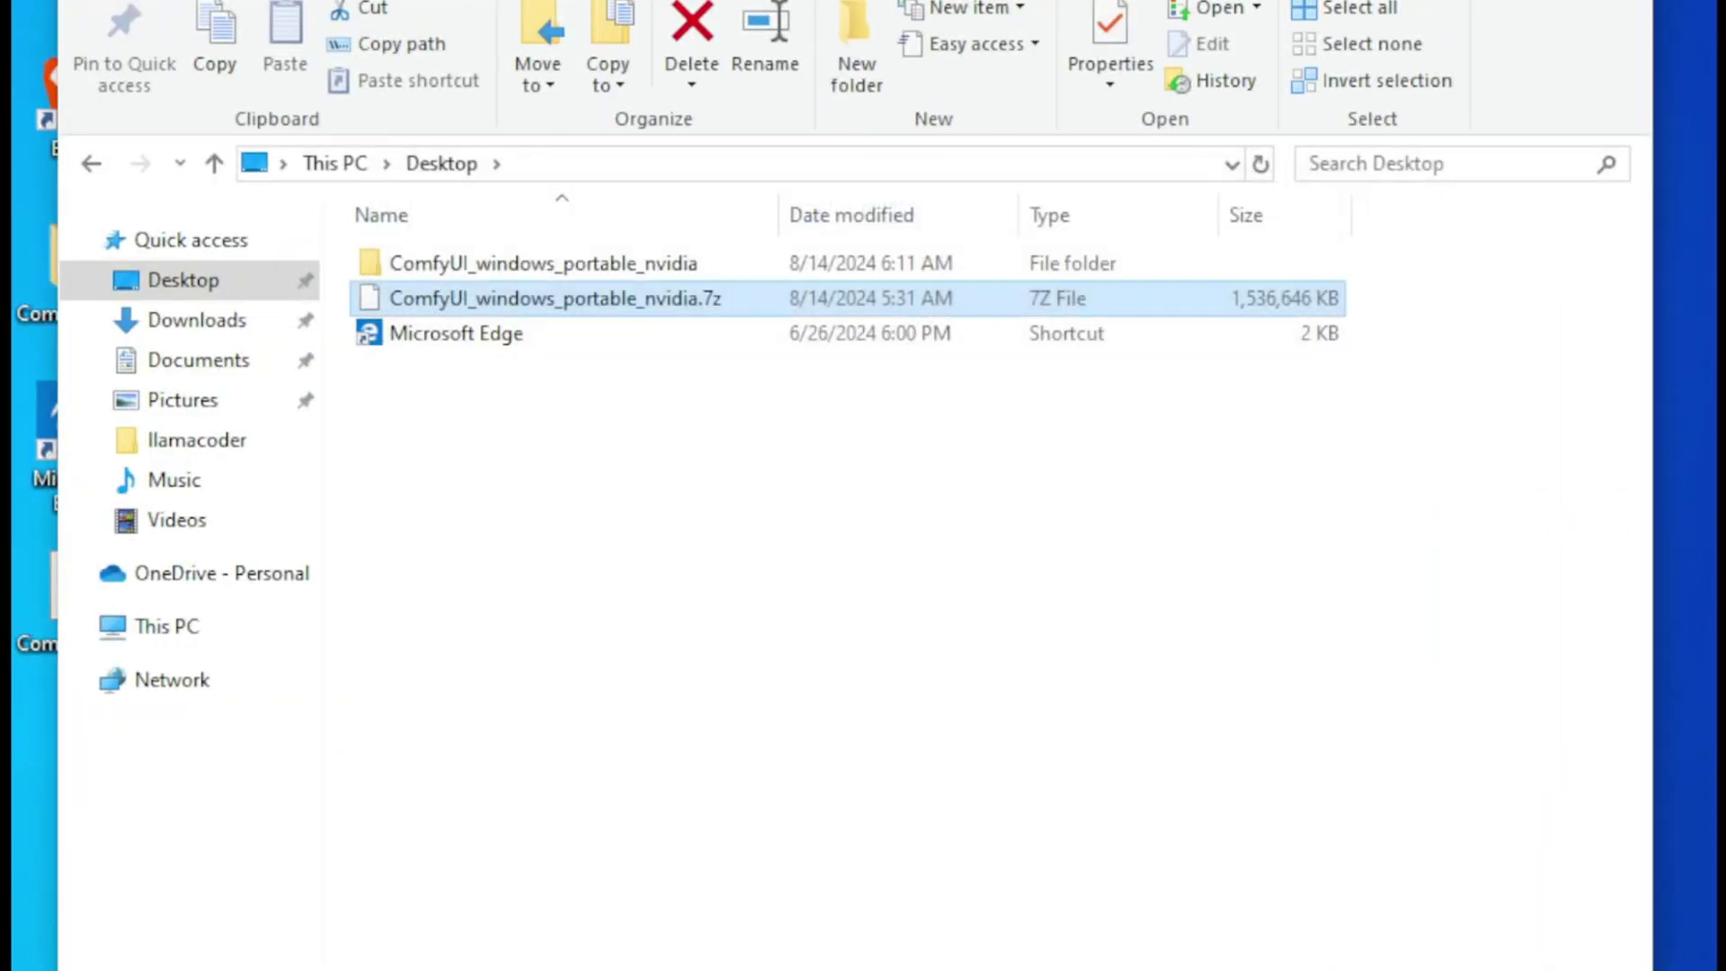
Open the extracted ComfyUI_windows_portable folder and start a second File Explorer window
{"action": "double_click", "coordinate": [609, 270]}
{"action": "double_click", "coordinate": [609, 270]}
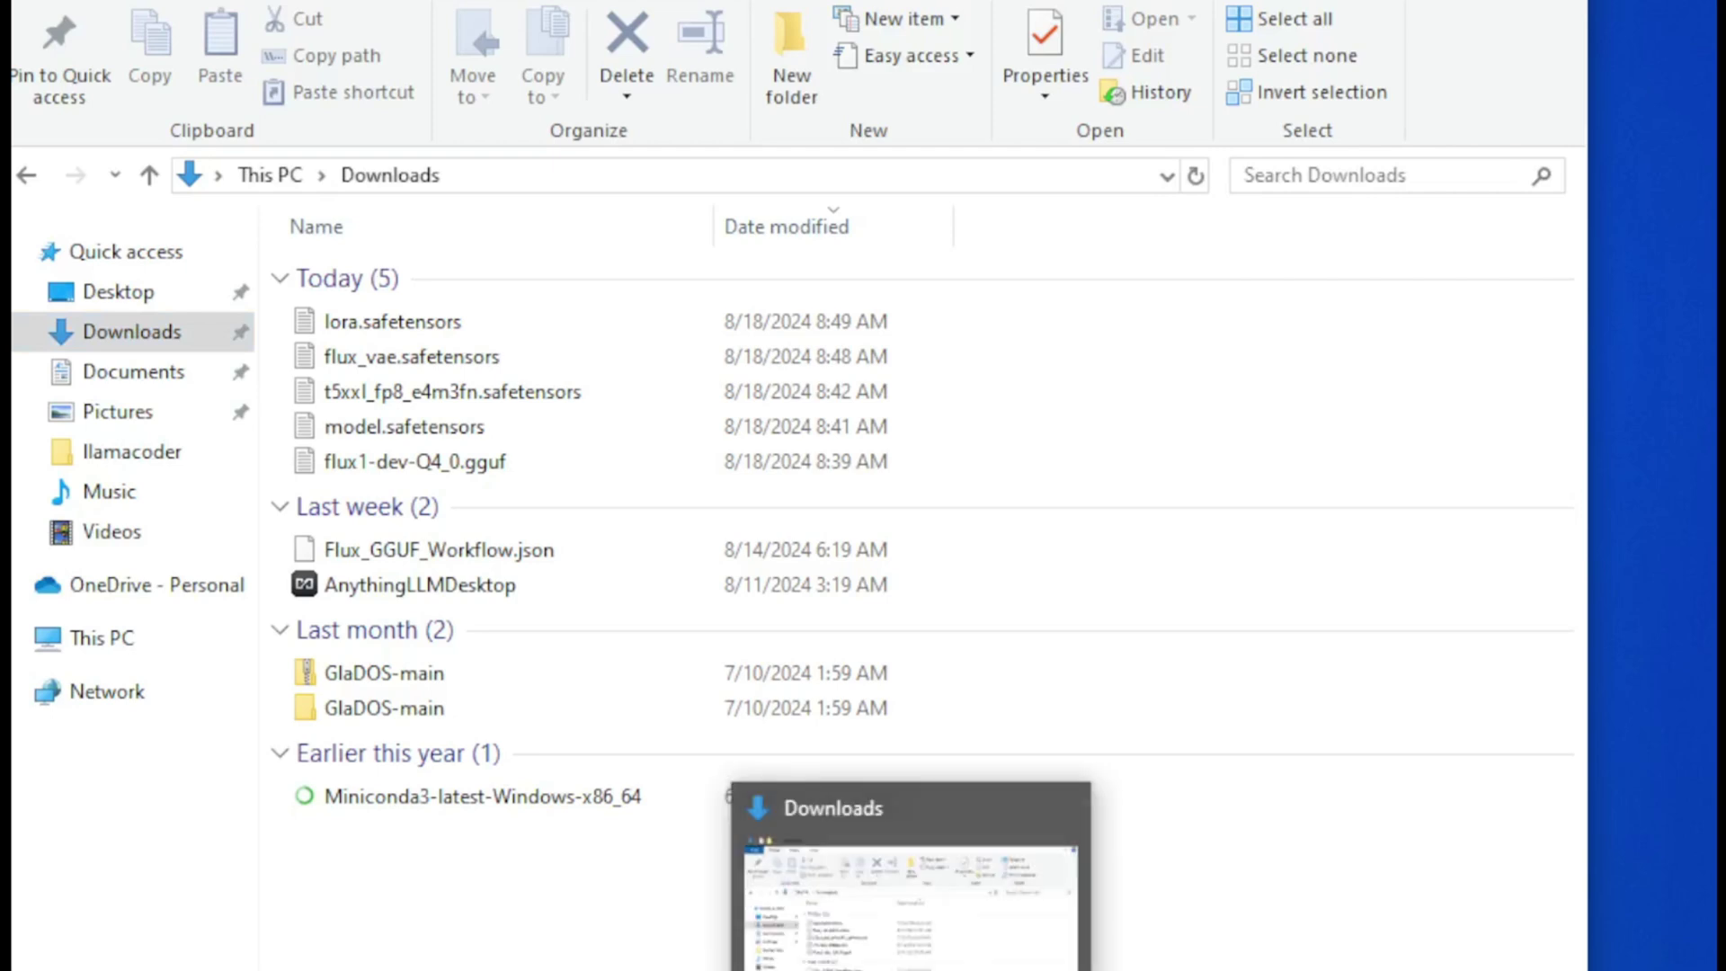
{"action": "right_click", "coordinate": [940, 966]}
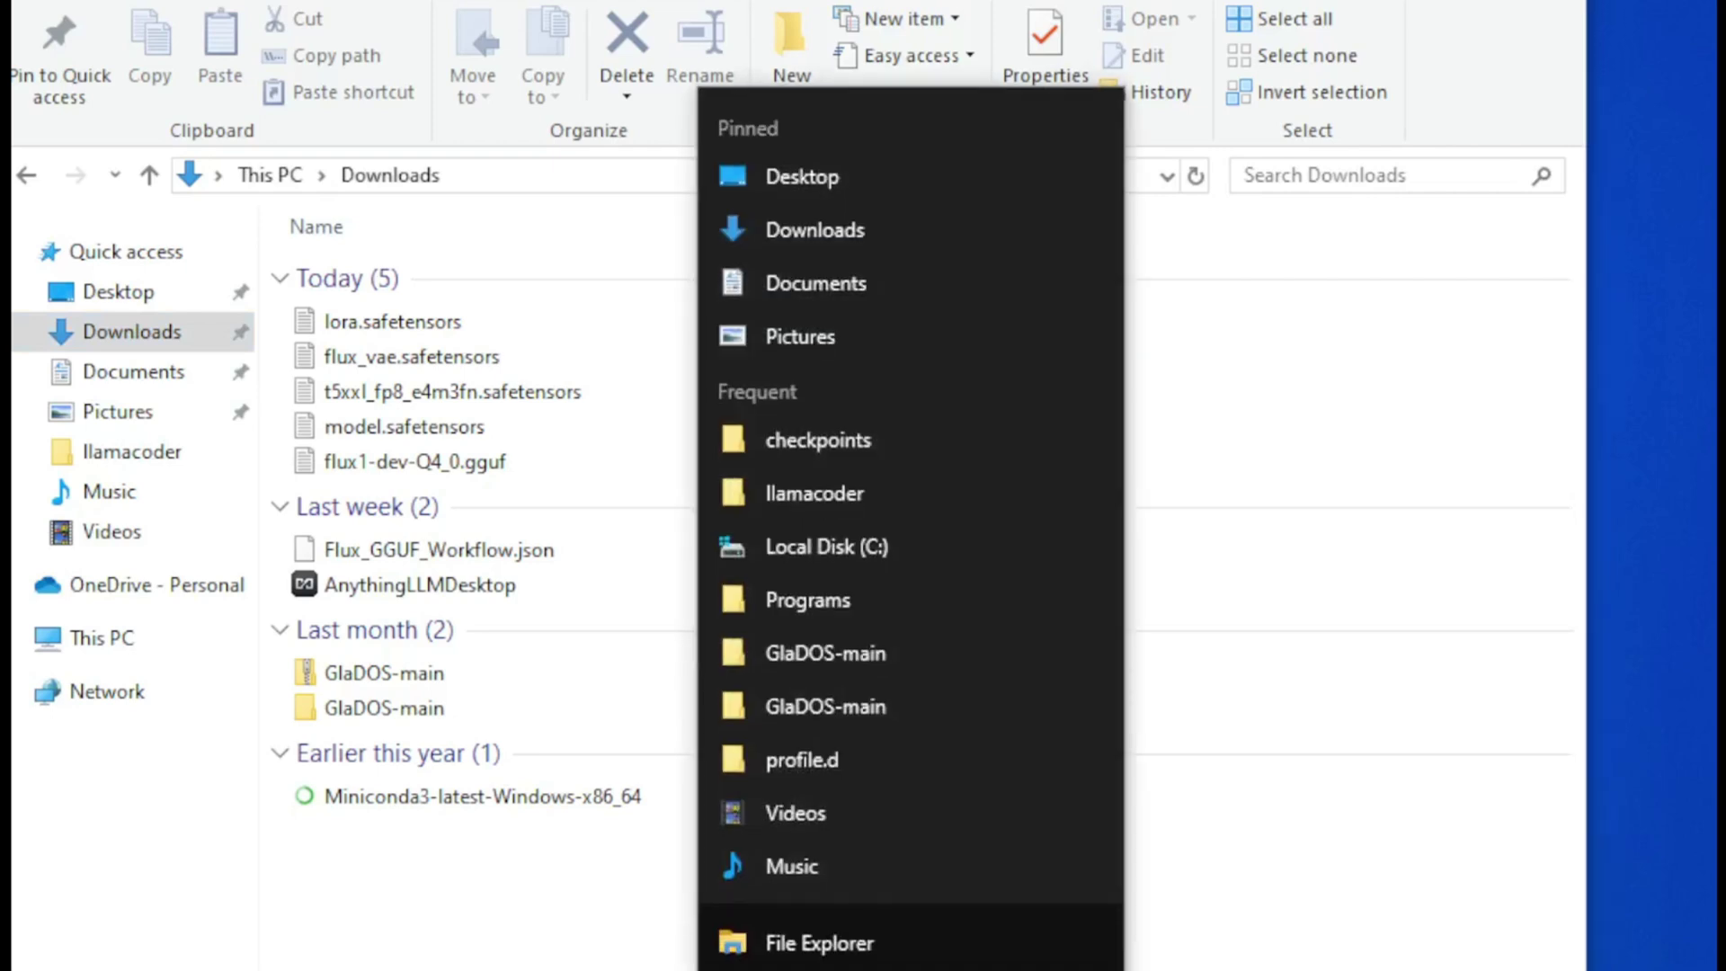
{"action": "left_click", "coordinate": [942, 953]}
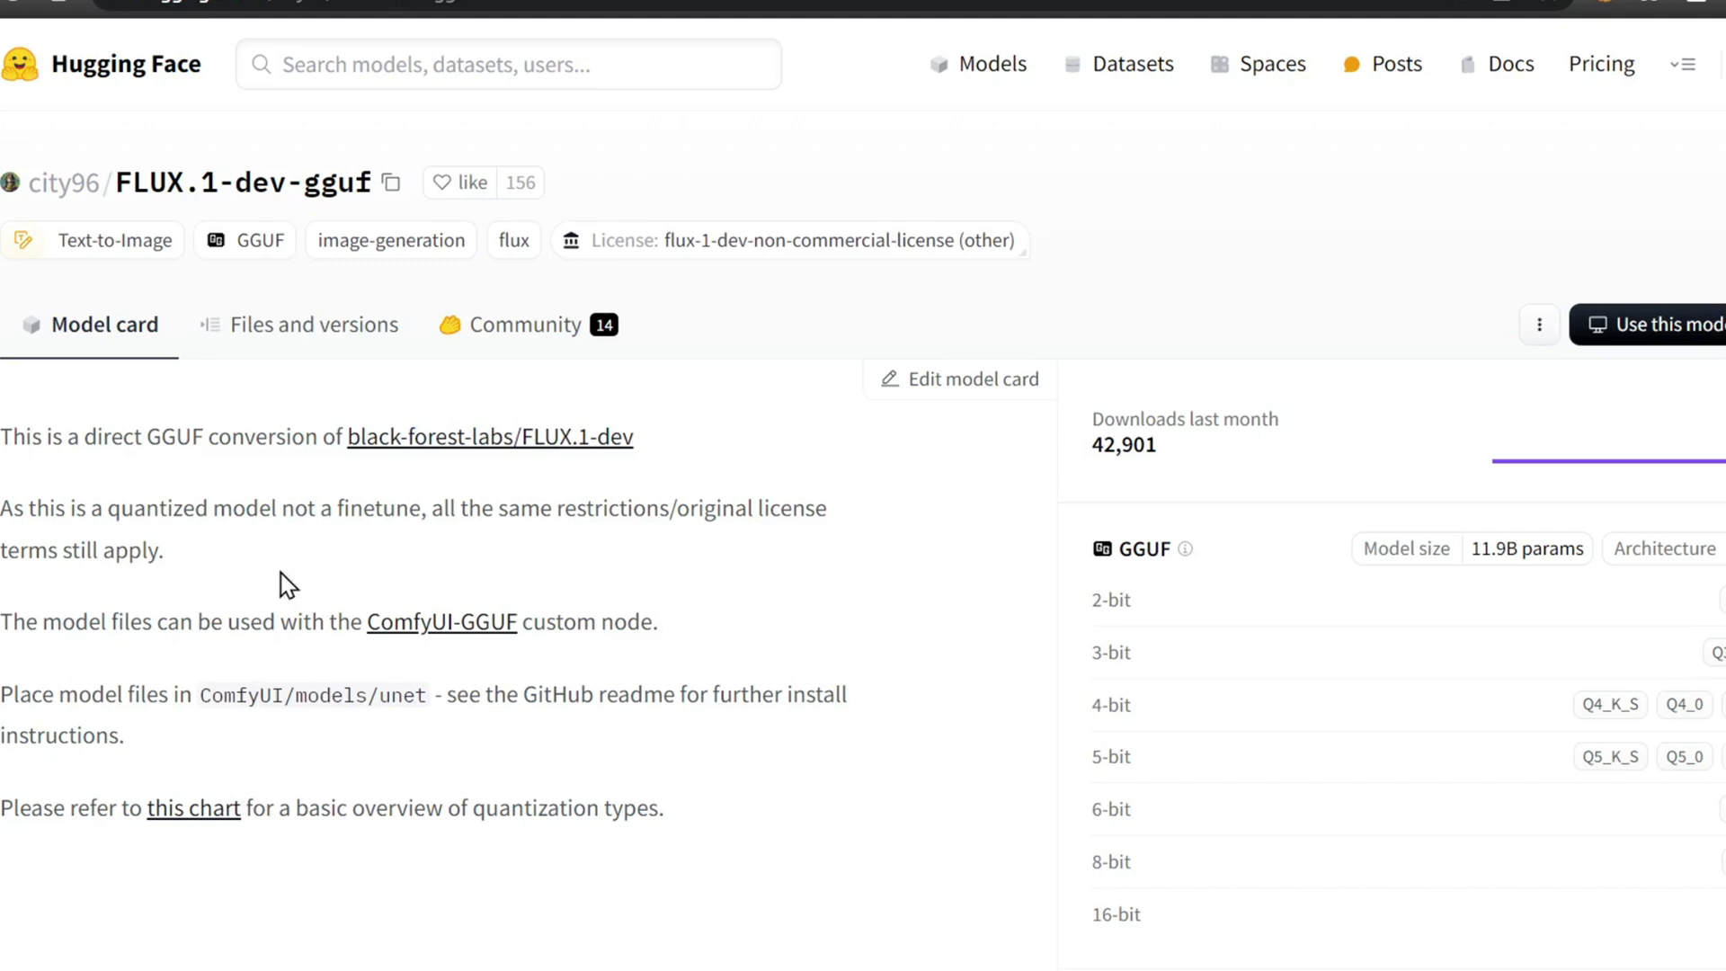
Show the FLUX.1-dev-gguf repository's files and scroll through its quantized GGUF models
{"action": "left_click", "coordinate": [331, 342]}
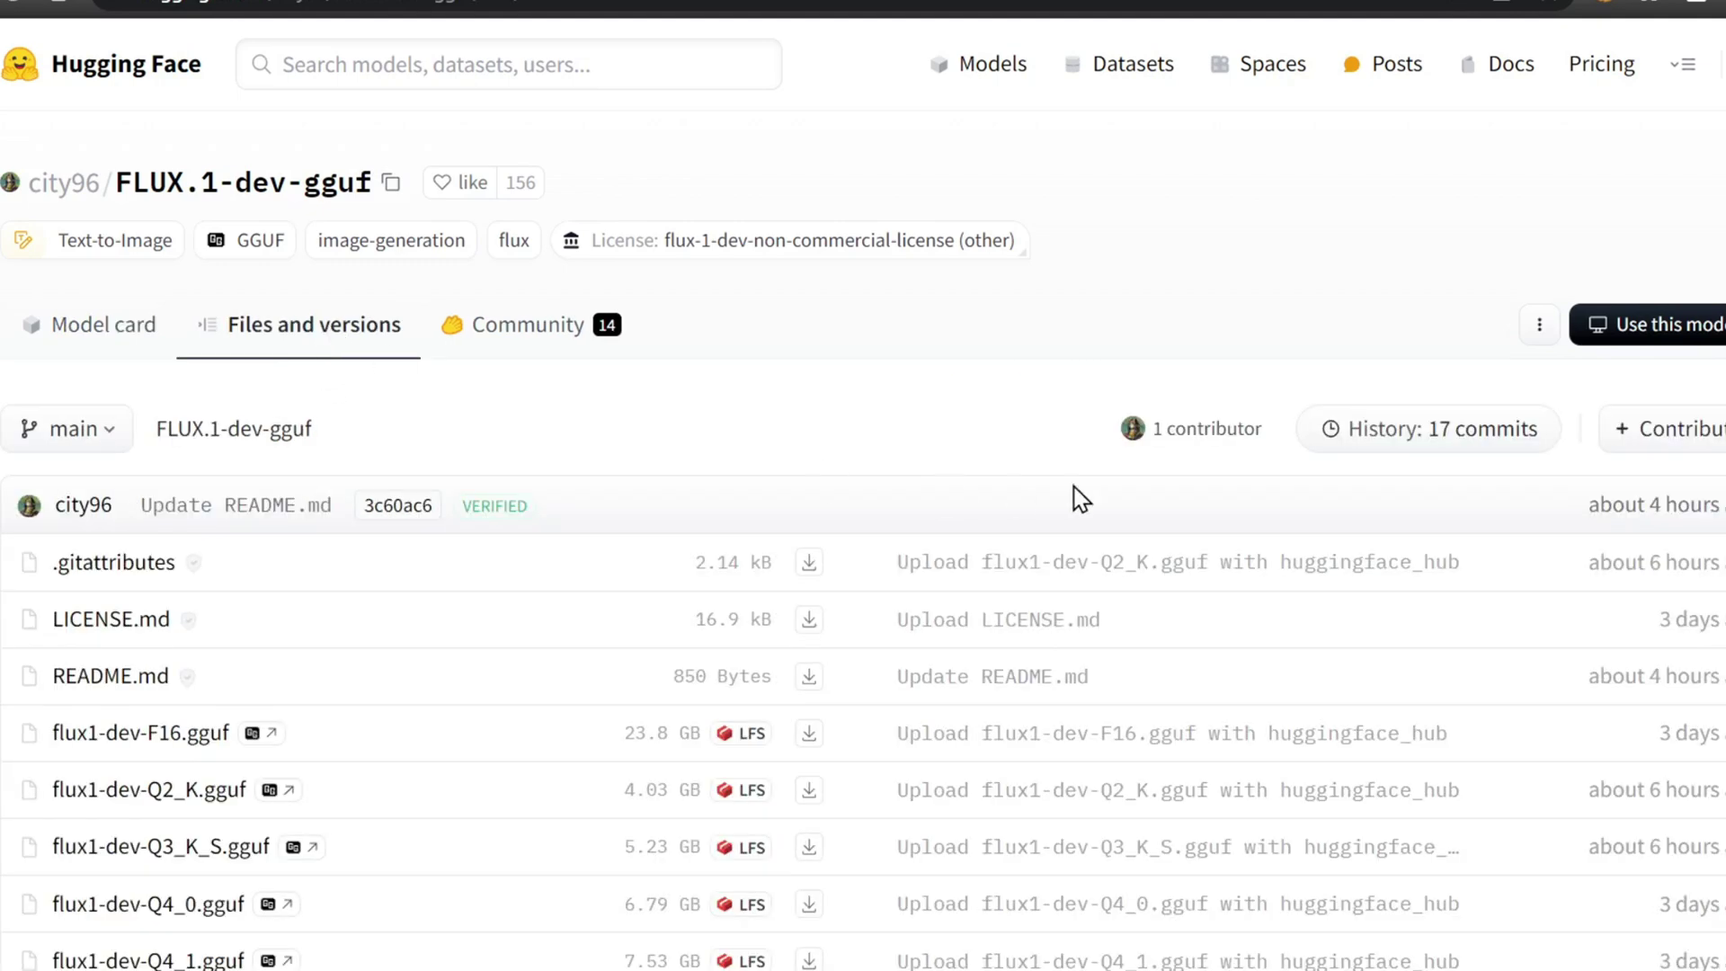
{"action": "scroll", "coordinate": [862, 494], "scroll_direction": "down", "scroll_amount": 5}
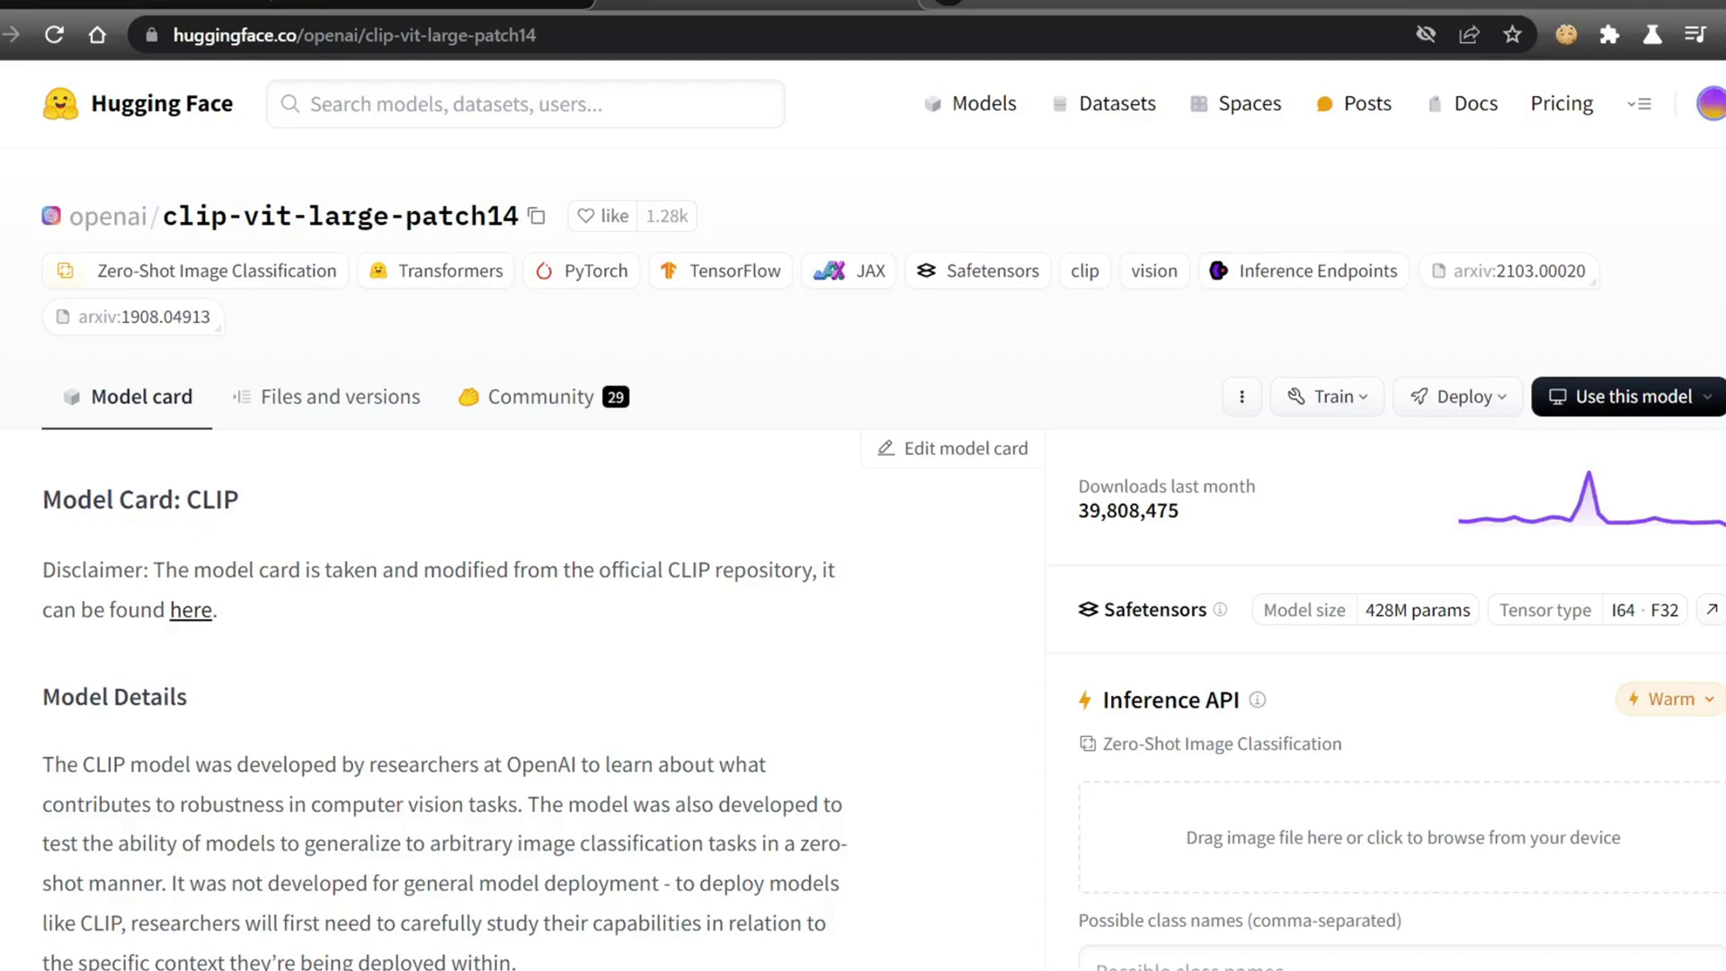
Download model files from the CLIP, t5xxl encoder, FLUX.1-dev vae and flux-RealismLora file lists
{"action": "left_click", "coordinate": [340, 414]}
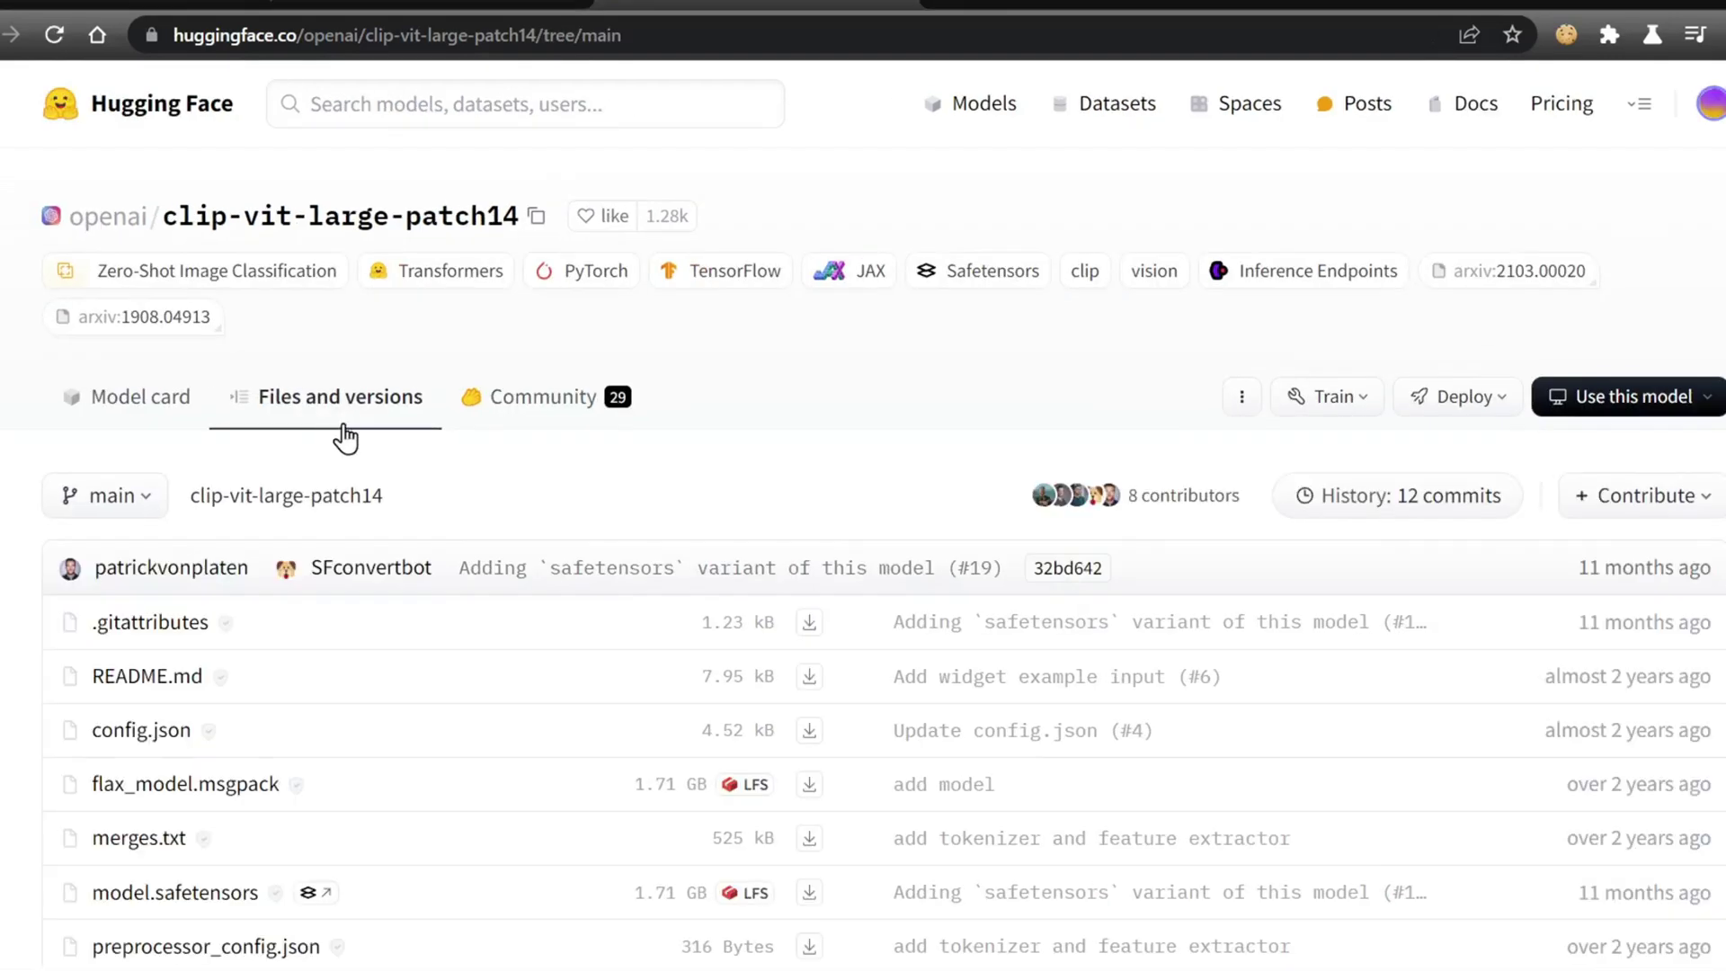
{"action": "scroll", "coordinate": [381, 512], "scroll_direction": "down", "scroll_amount": 5}
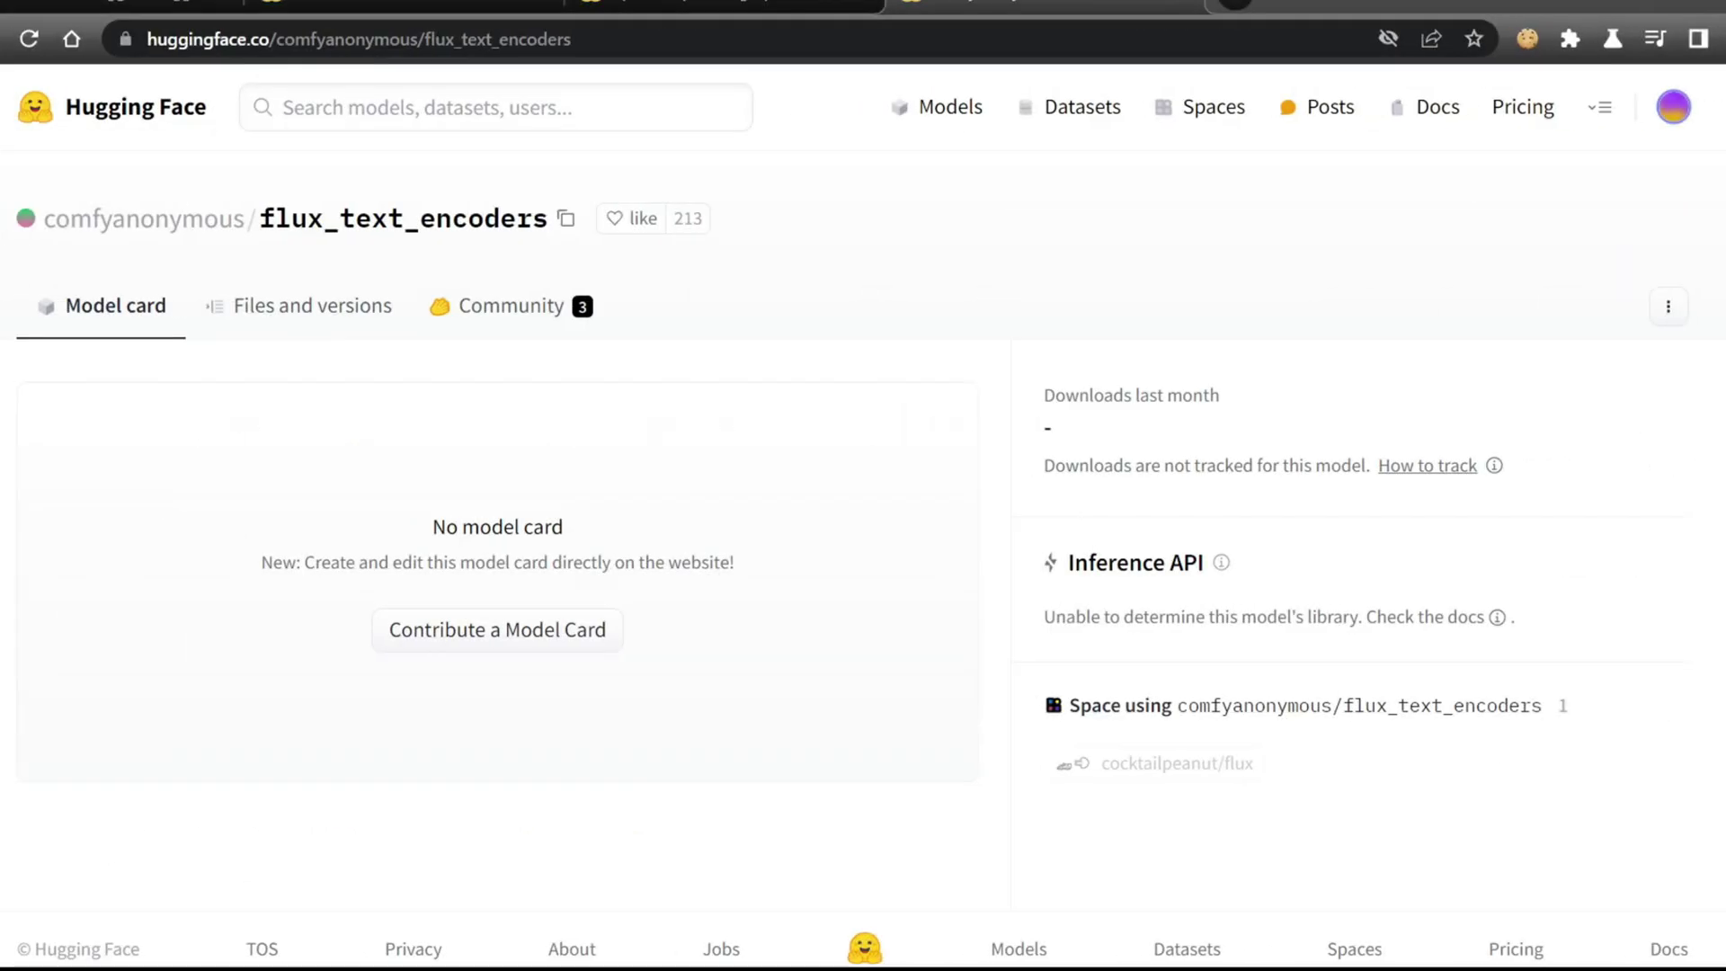
{"action": "left_click", "coordinate": [327, 331]}
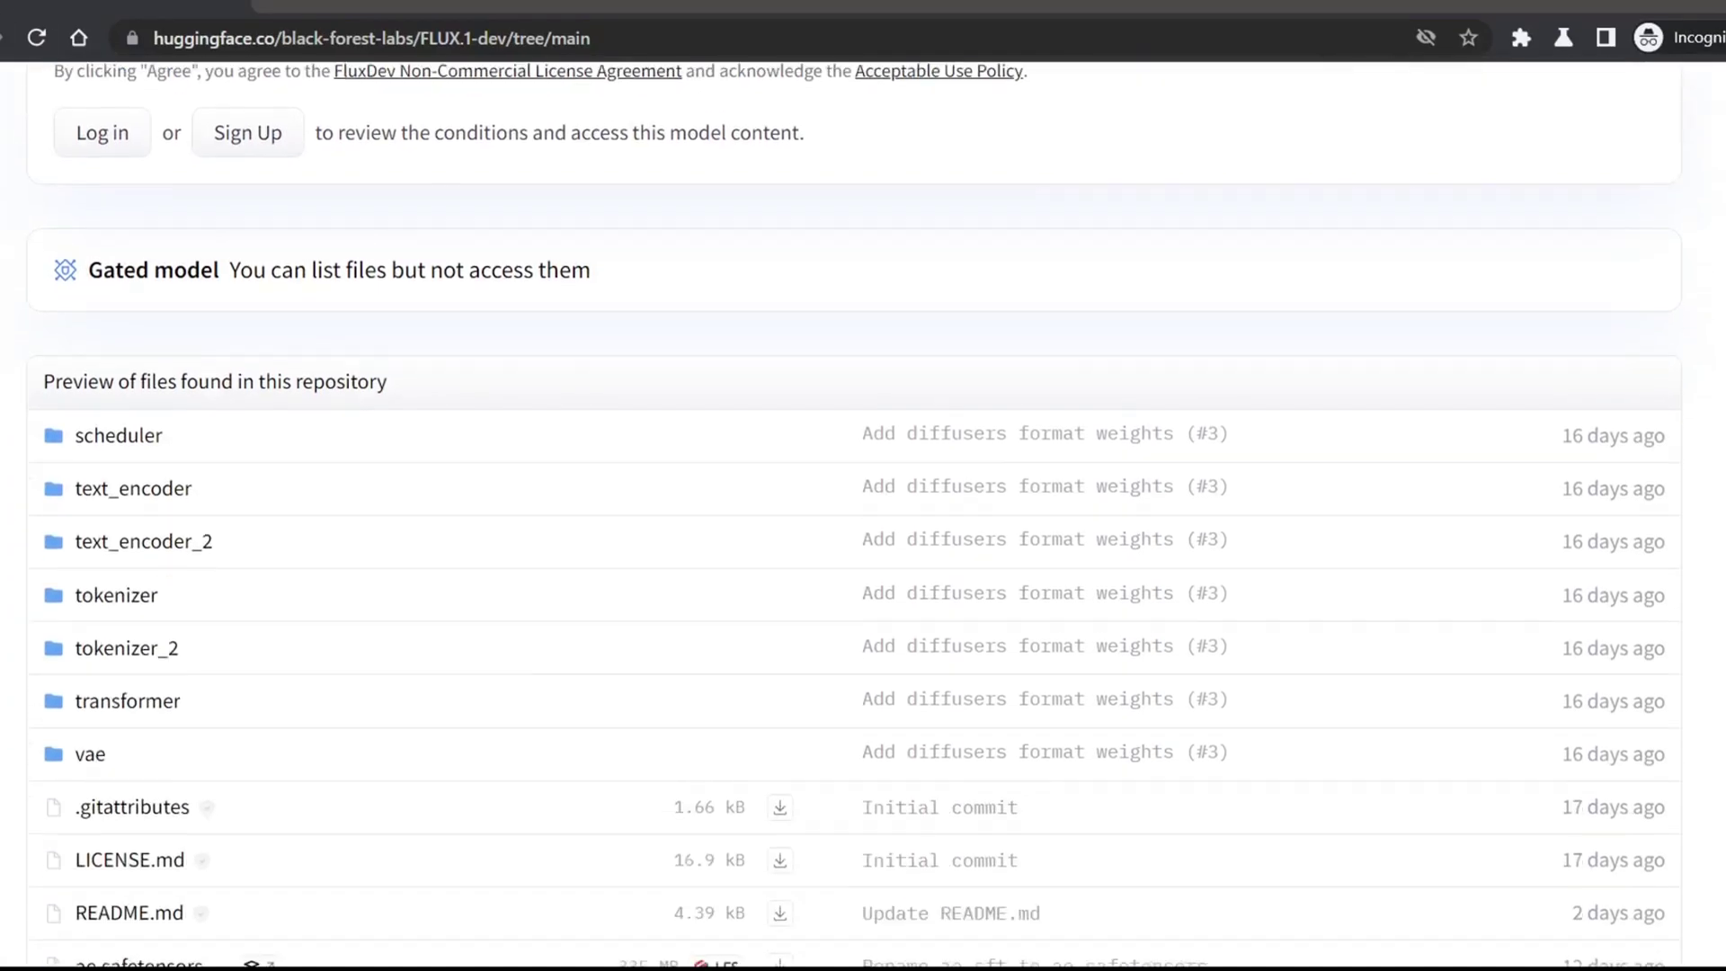
{"action": "left_click", "coordinate": [82, 608]}
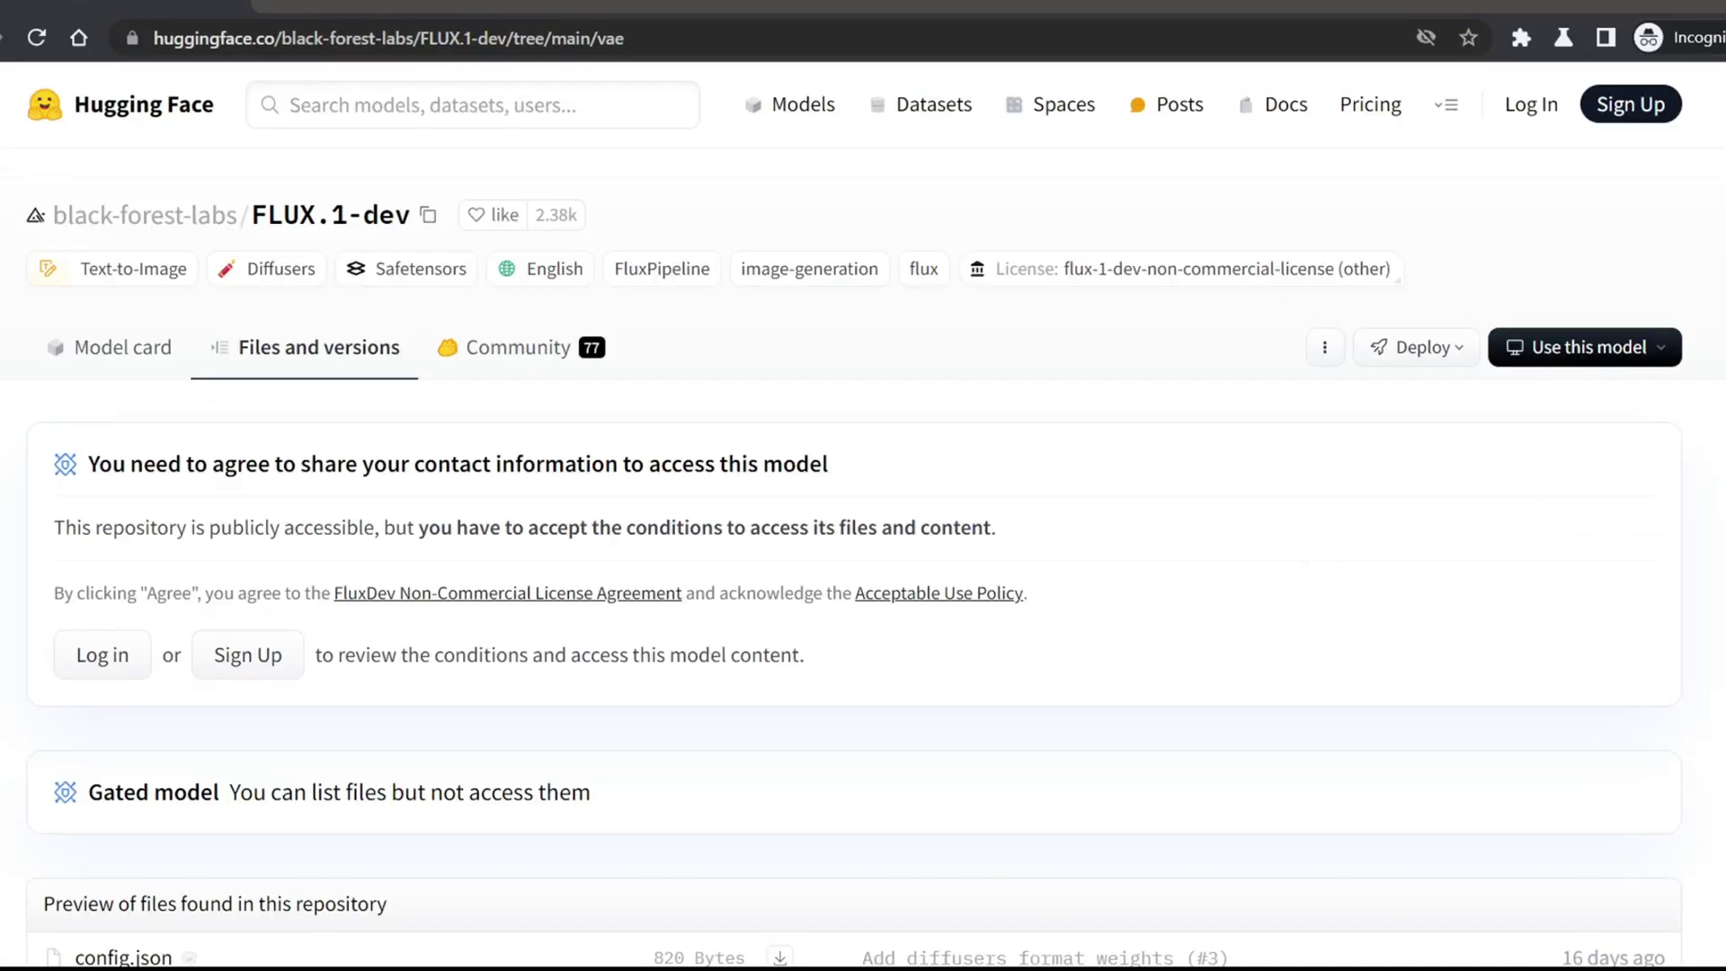
{"action": "scroll", "coordinate": [316, 652], "scroll_direction": "down", "scroll_amount": 2}
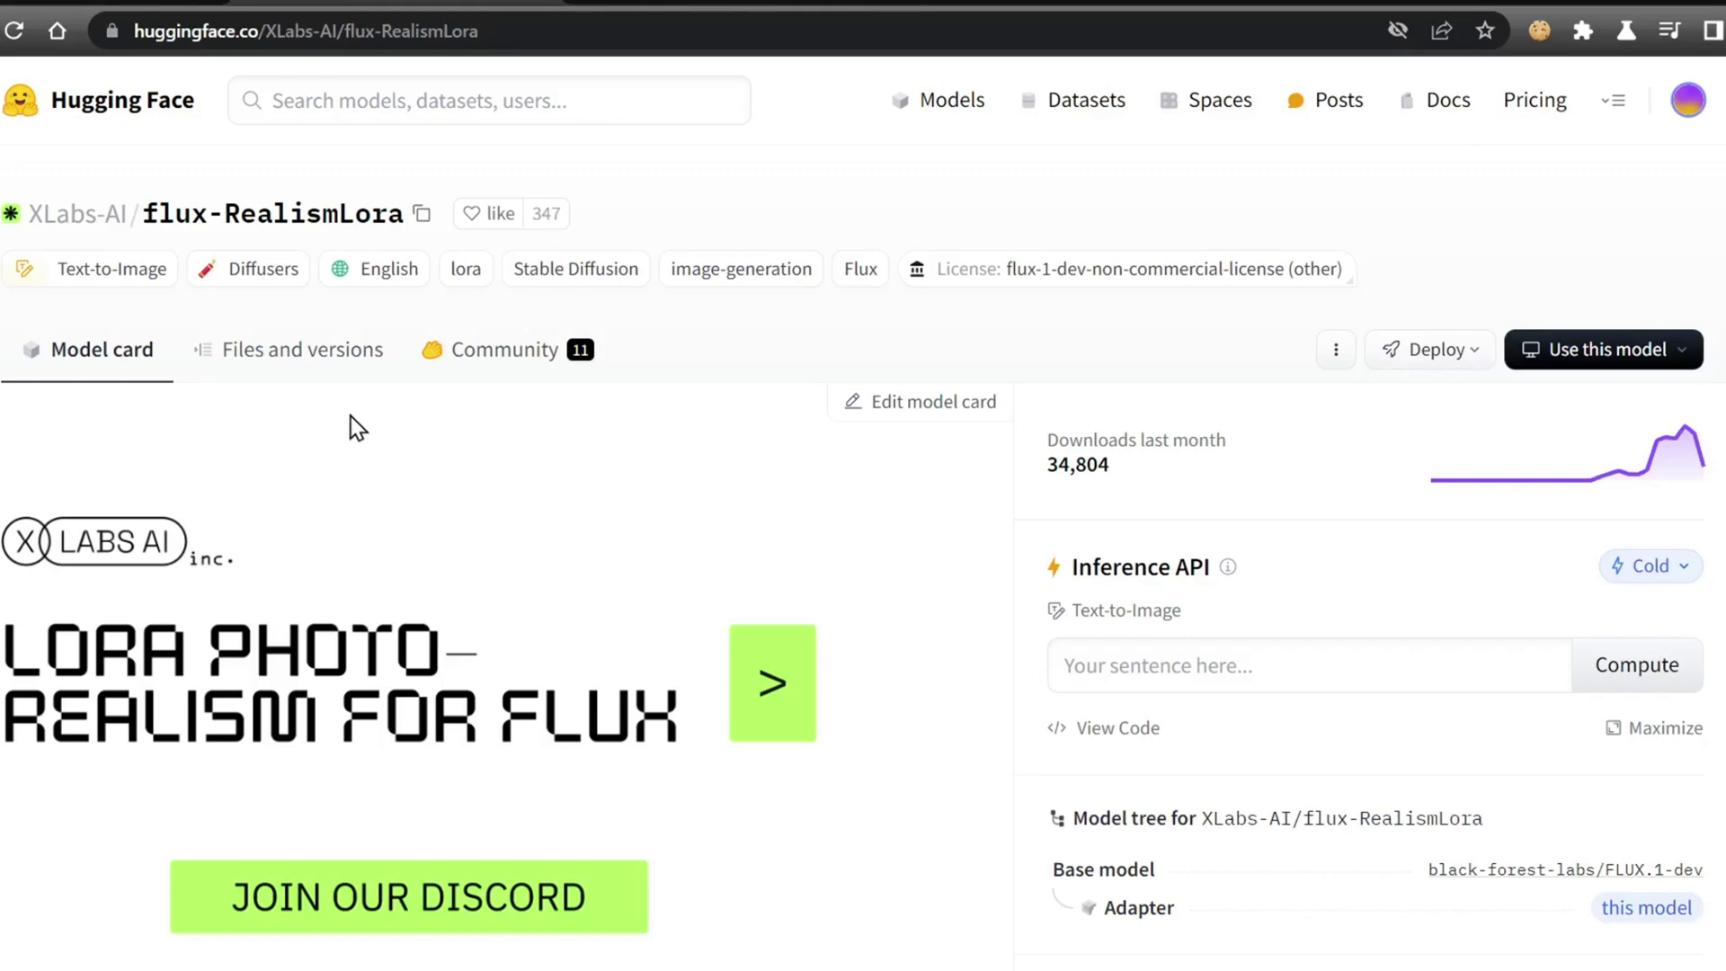
{"action": "left_click", "coordinate": [310, 359]}
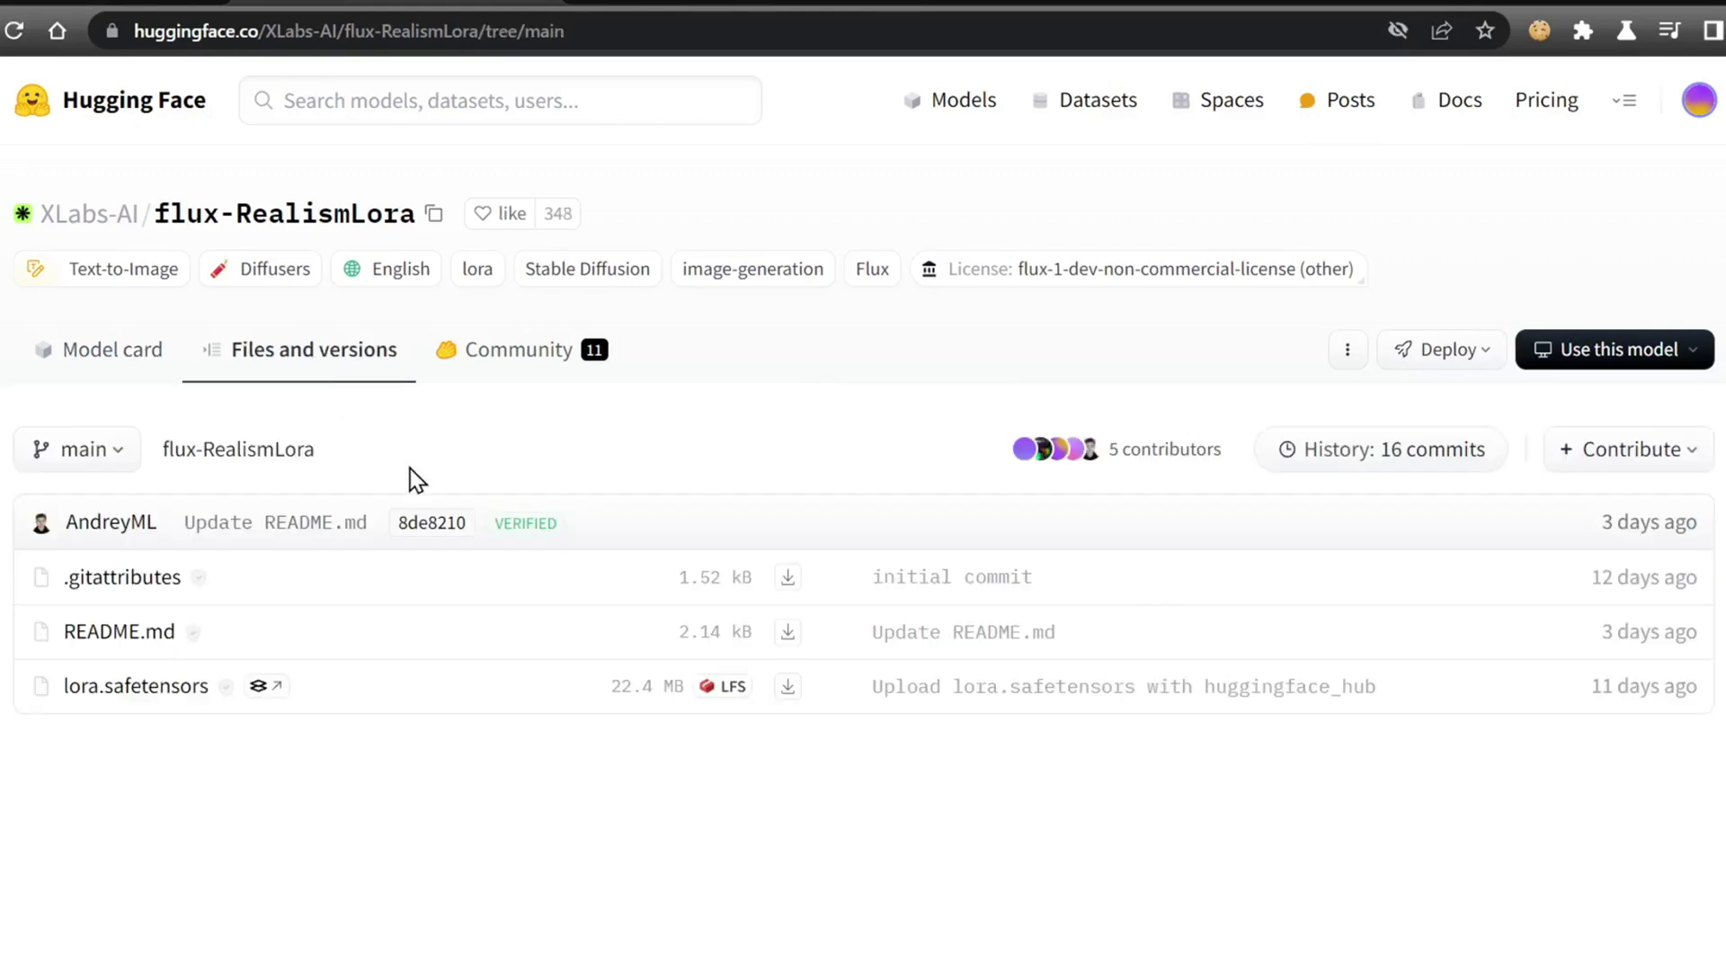
{"action": "left_click", "coordinate": [787, 686]}
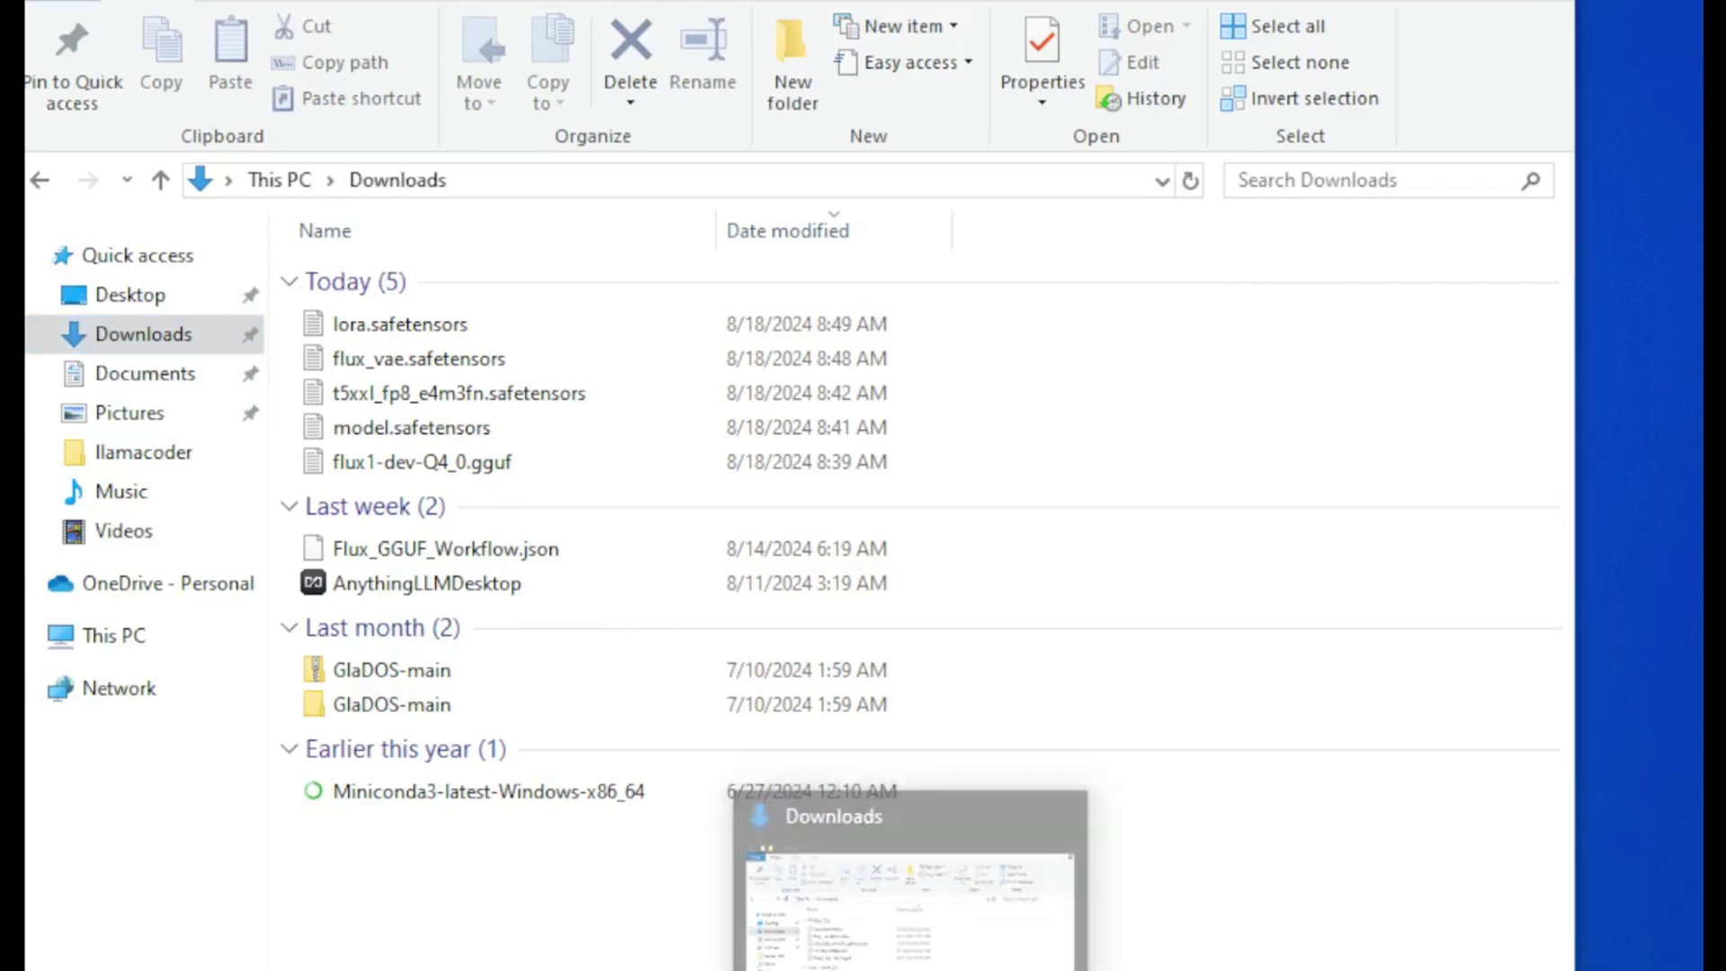
Open ComfyUI\models and move flux1-dev-Q4_0.gguf into the unet folder
{"action": "left_click", "coordinate": [1007, 889]}
{"action": "double_click", "coordinate": [531, 241]}
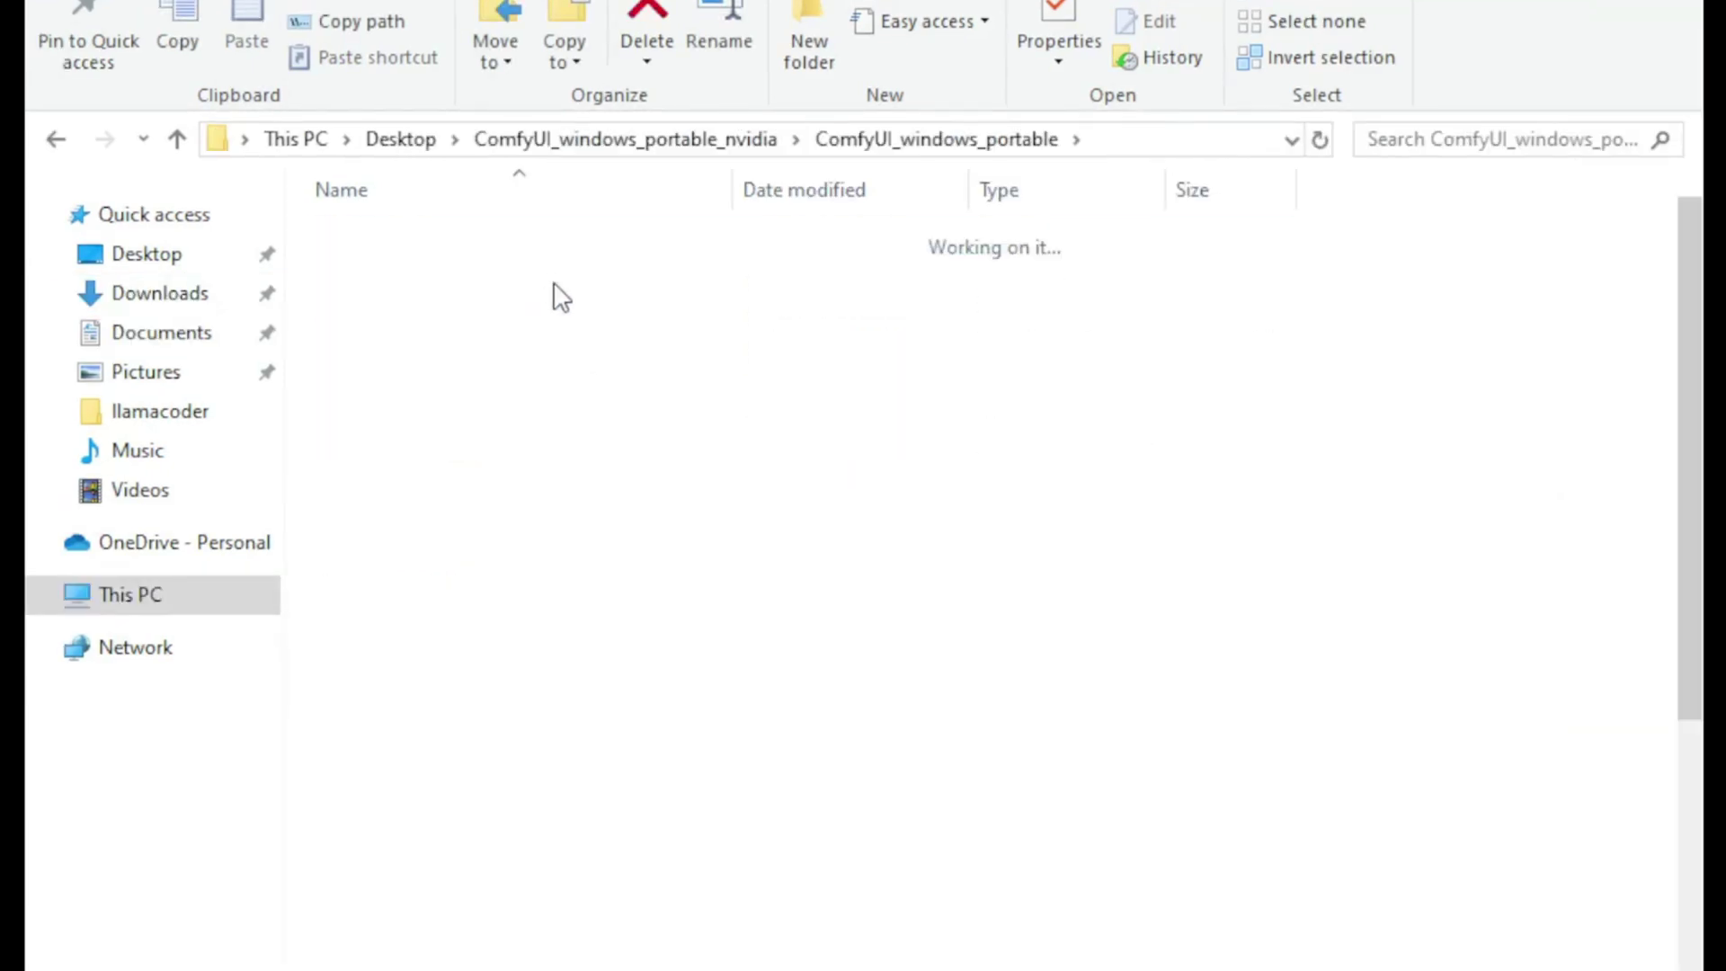
{"action": "double_click", "coordinate": [578, 559]}
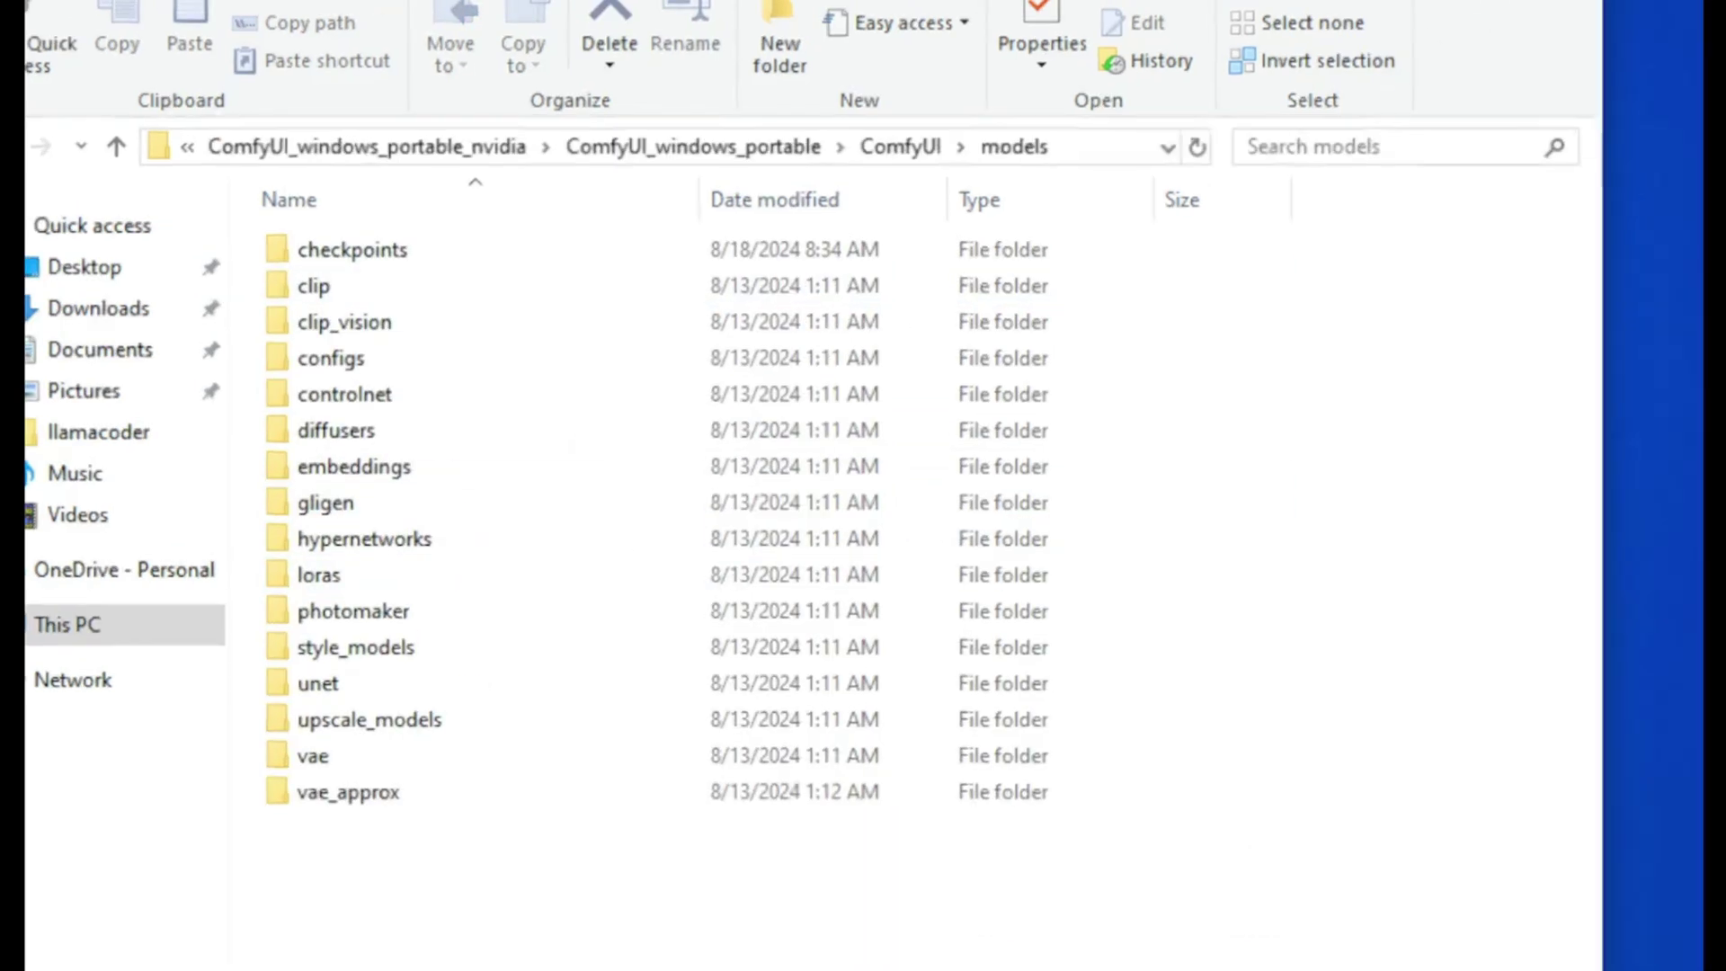
{"action": "mouse_move", "coordinate": [1088, 18]}
{"action": "left_mouse_down"}
{"action": "mouse_move", "coordinate": [1015, 14]}
{"action": "mouse_move", "coordinate": [1097, 27]}
{"action": "left_mouse_up"}
{"action": "double_click", "coordinate": [1188, 710]}
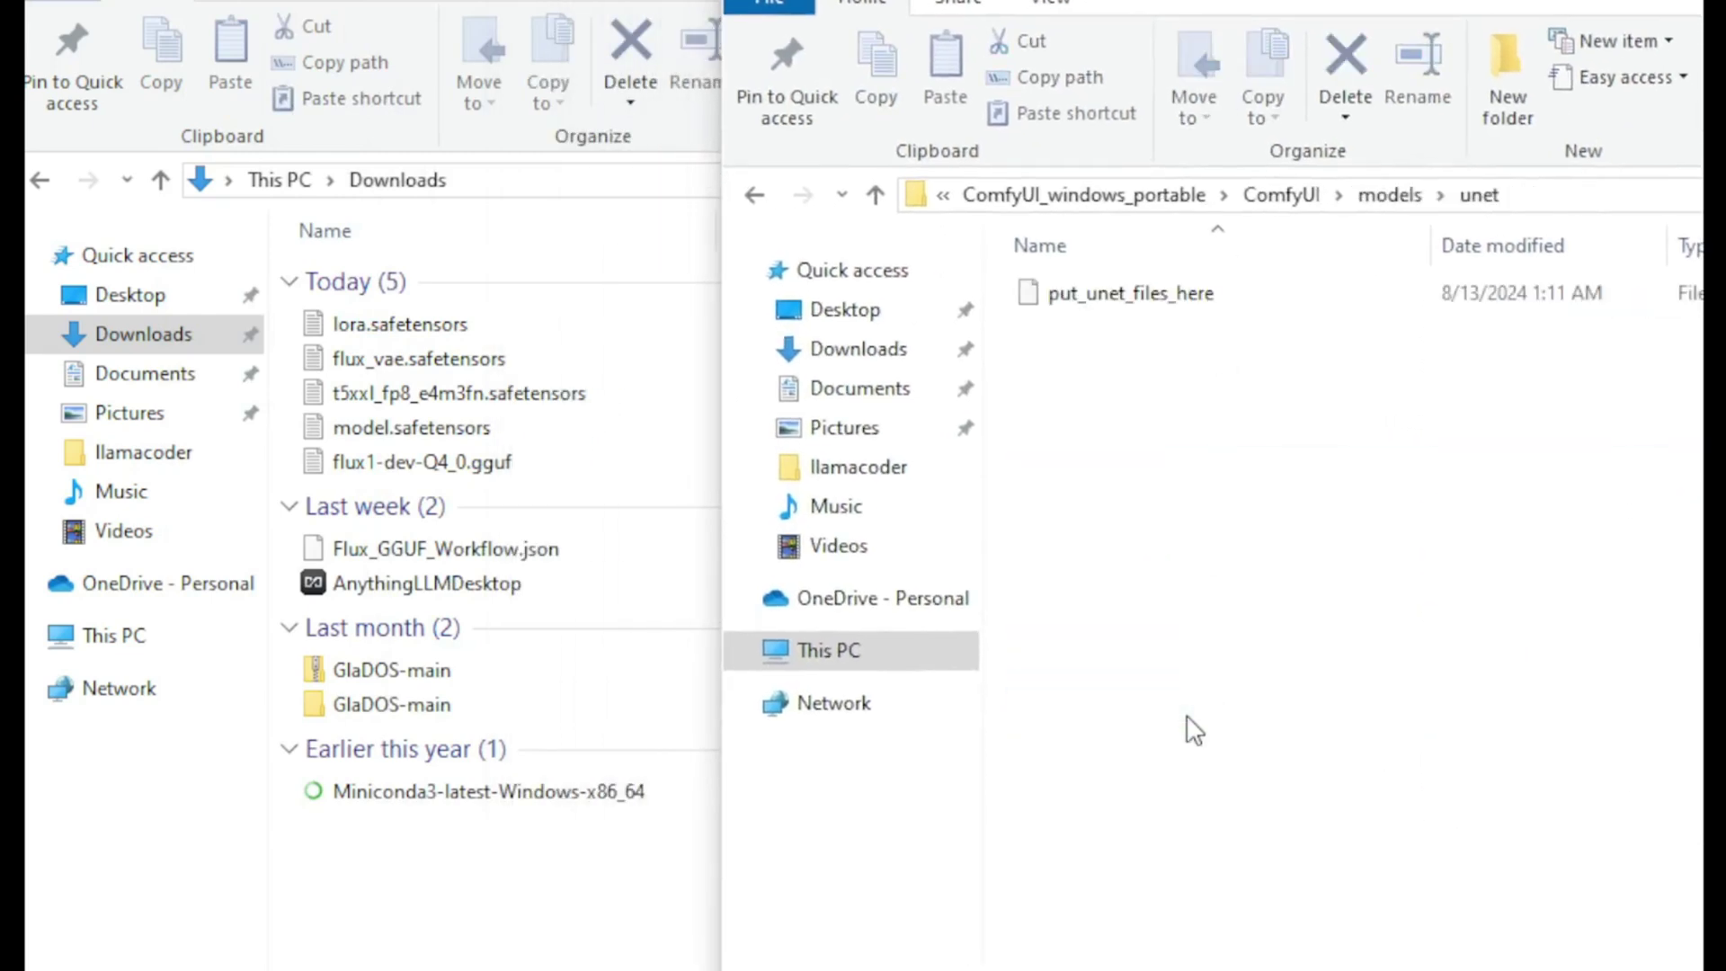
{"action": "left_click_drag", "start_coordinate": [423, 462], "coordinate": [1254, 566]}
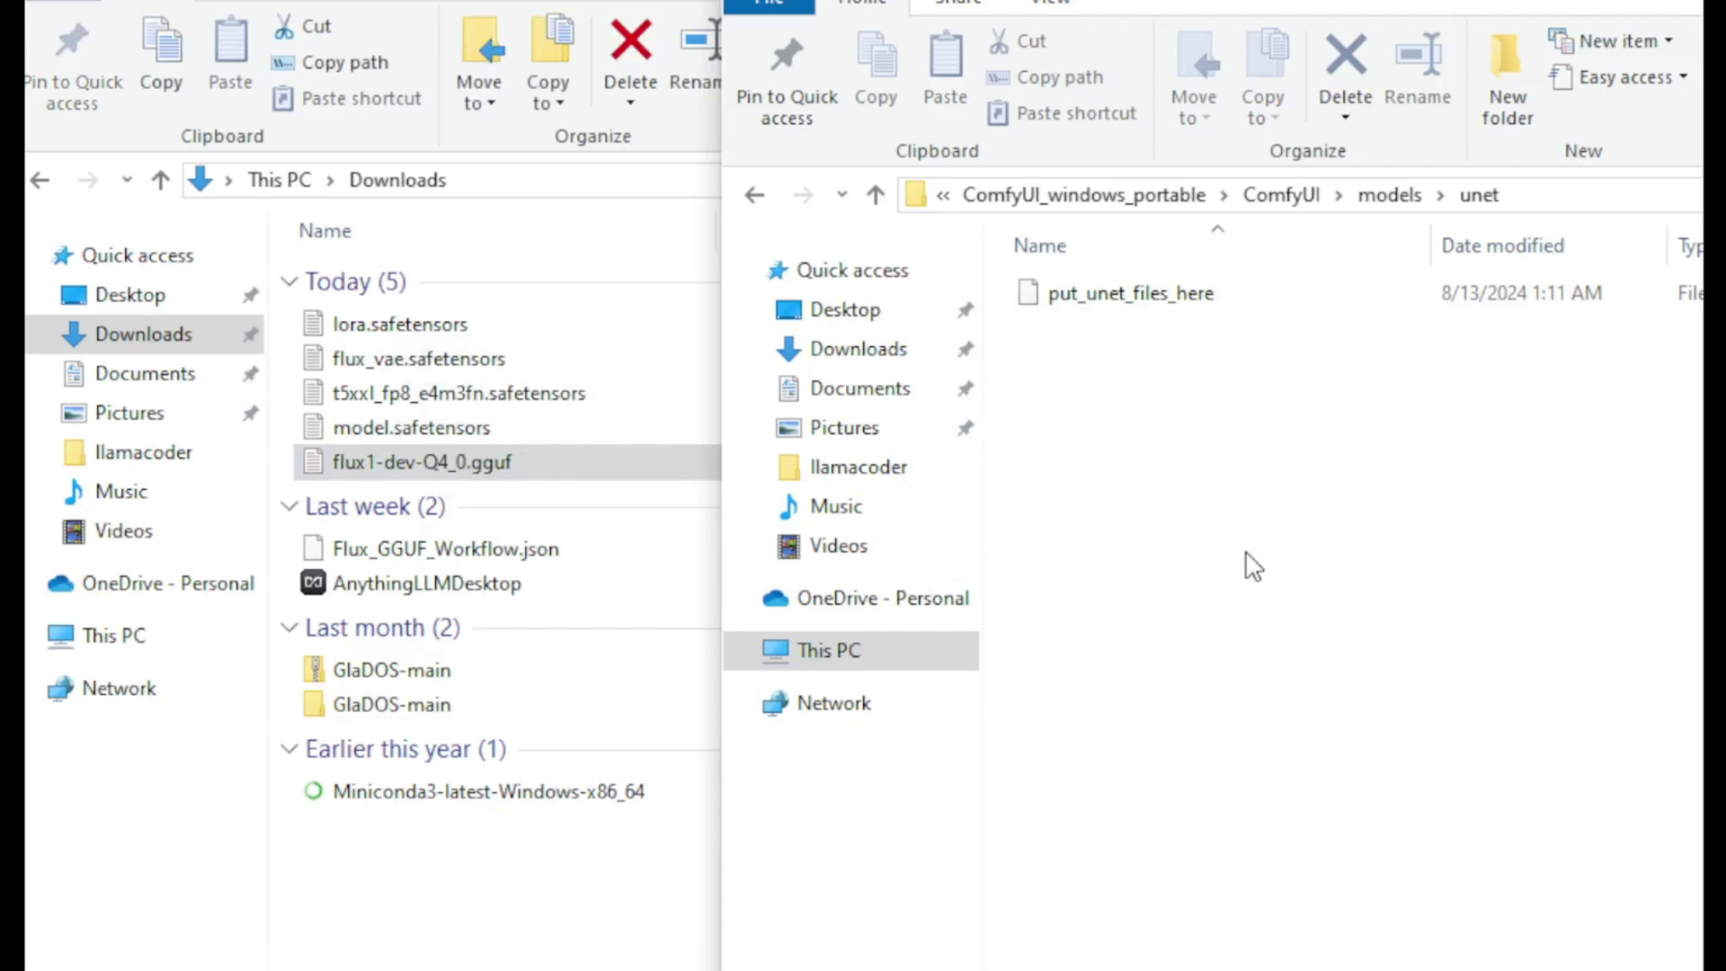
Move t5xxl_fp8_e4m3fn.safetensors and model.safetensors into models\clip
{"action": "left_click", "coordinate": [755, 196]}
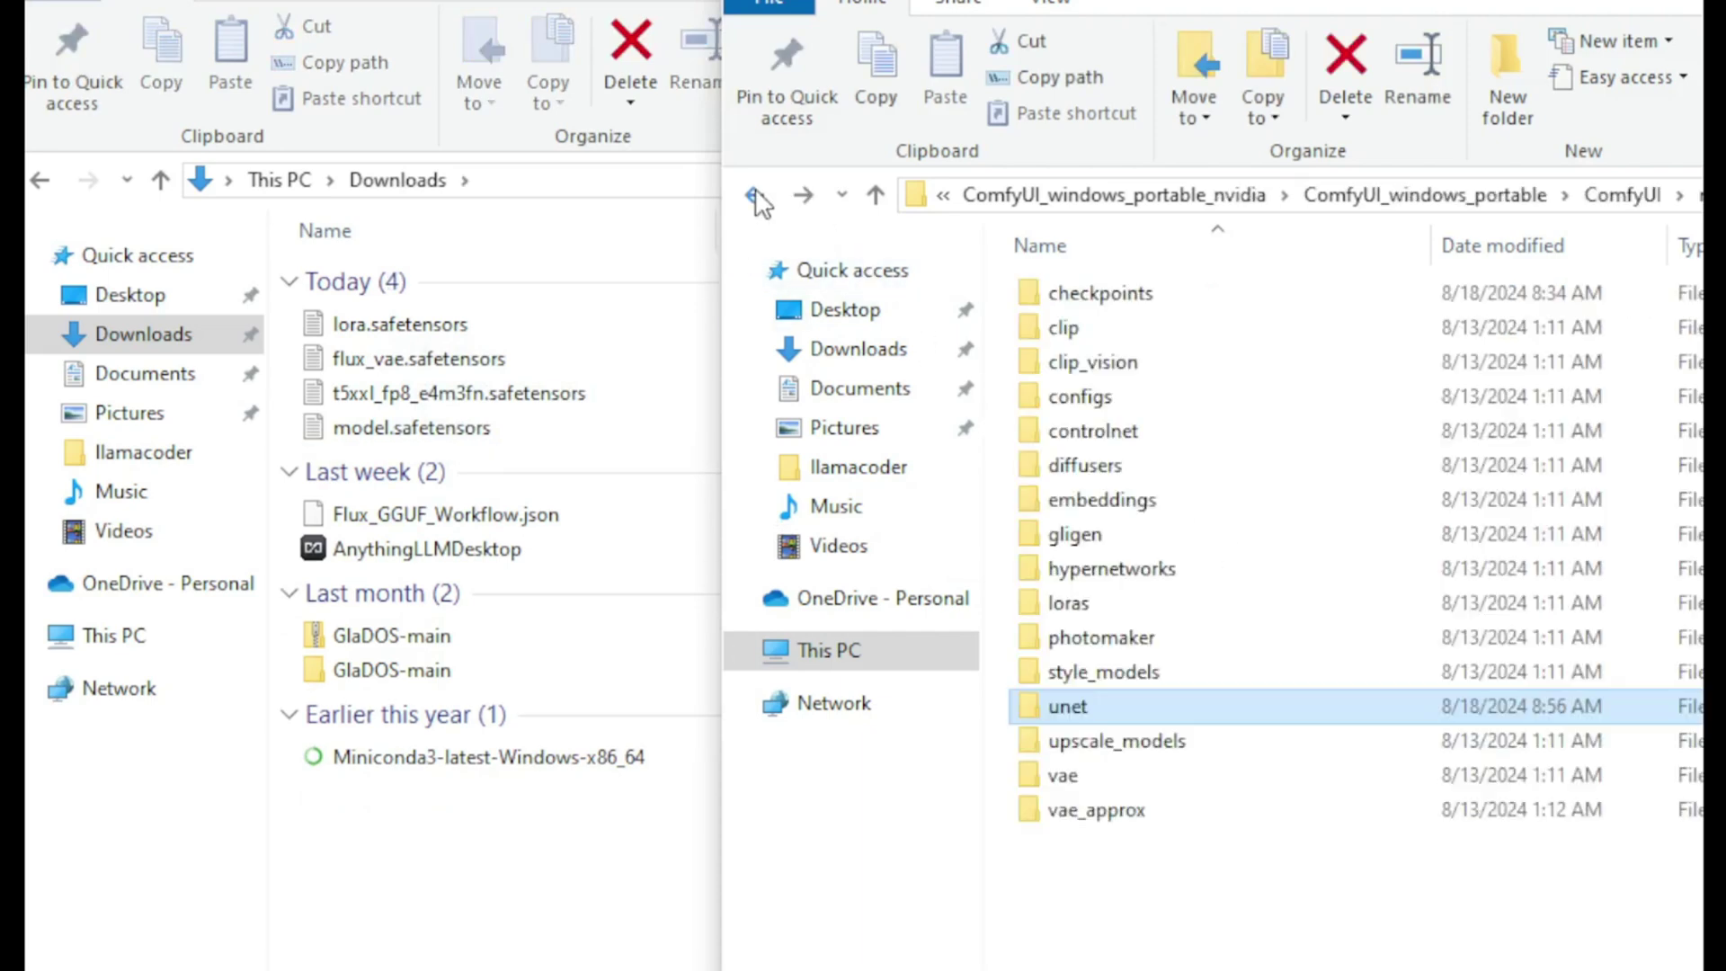
{"action": "double_click", "coordinate": [1123, 333]}
{"action": "left_click", "coordinate": [585, 809]}
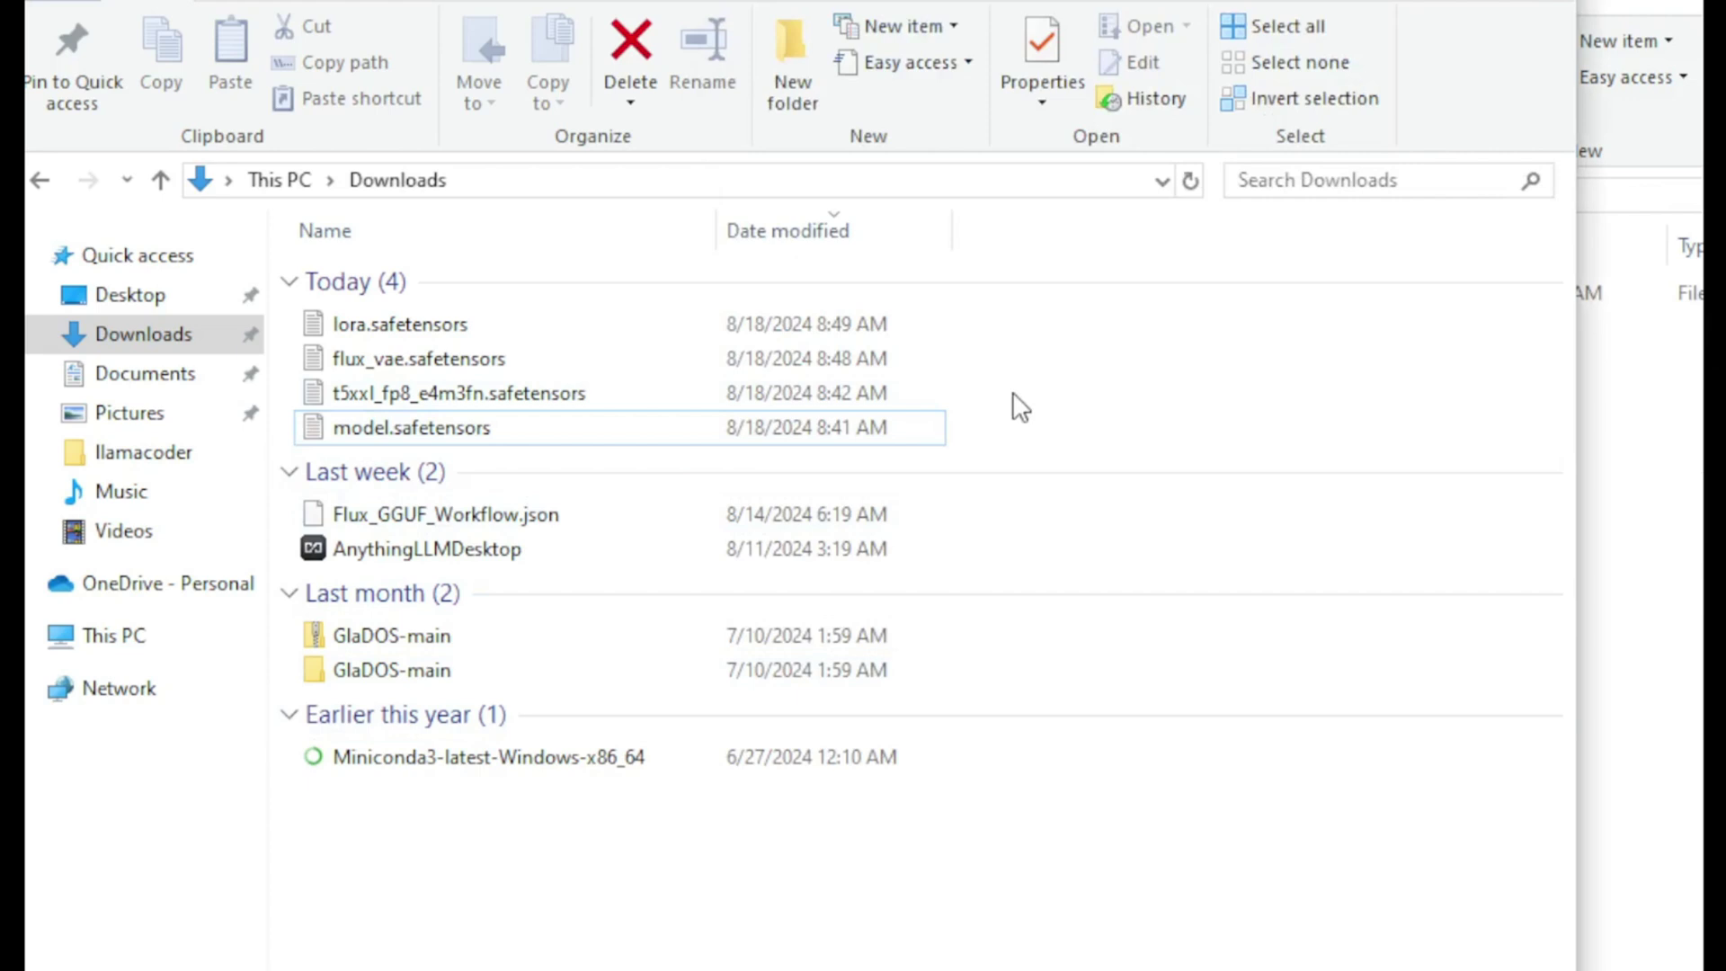
{"action": "left_click_drag", "start_coordinate": [1014, 406], "coordinate": [890, 453]}
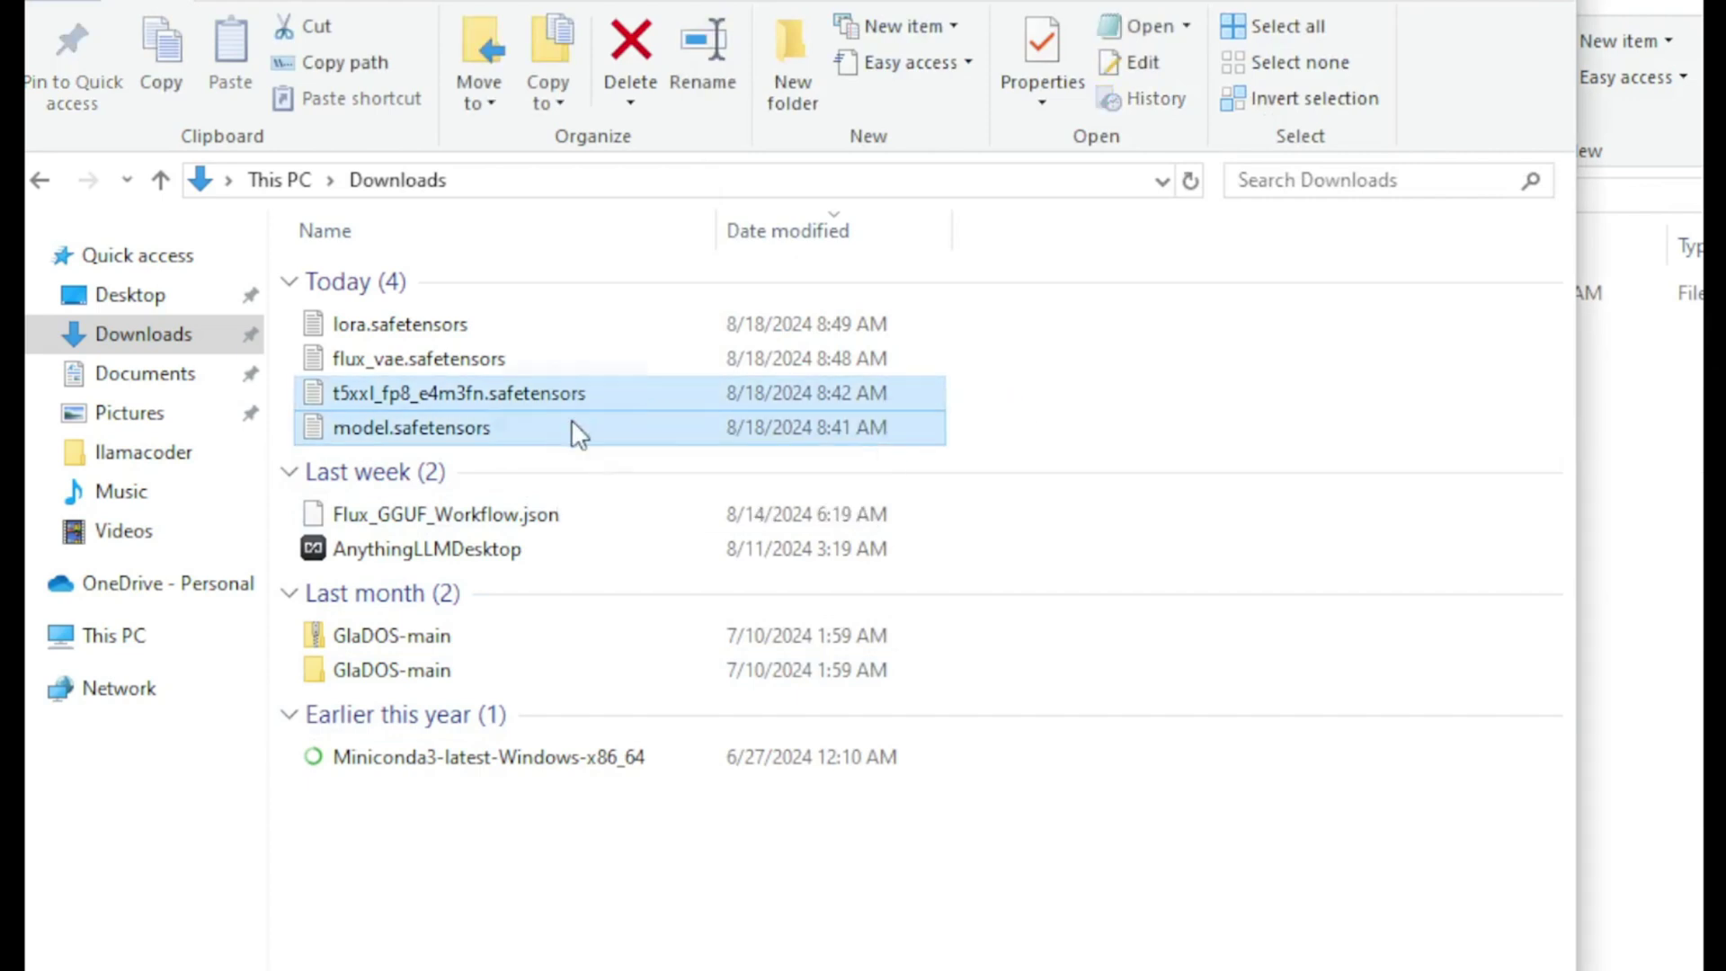
{"action": "left_click_drag", "start_coordinate": [570, 418], "coordinate": [1640, 607]}
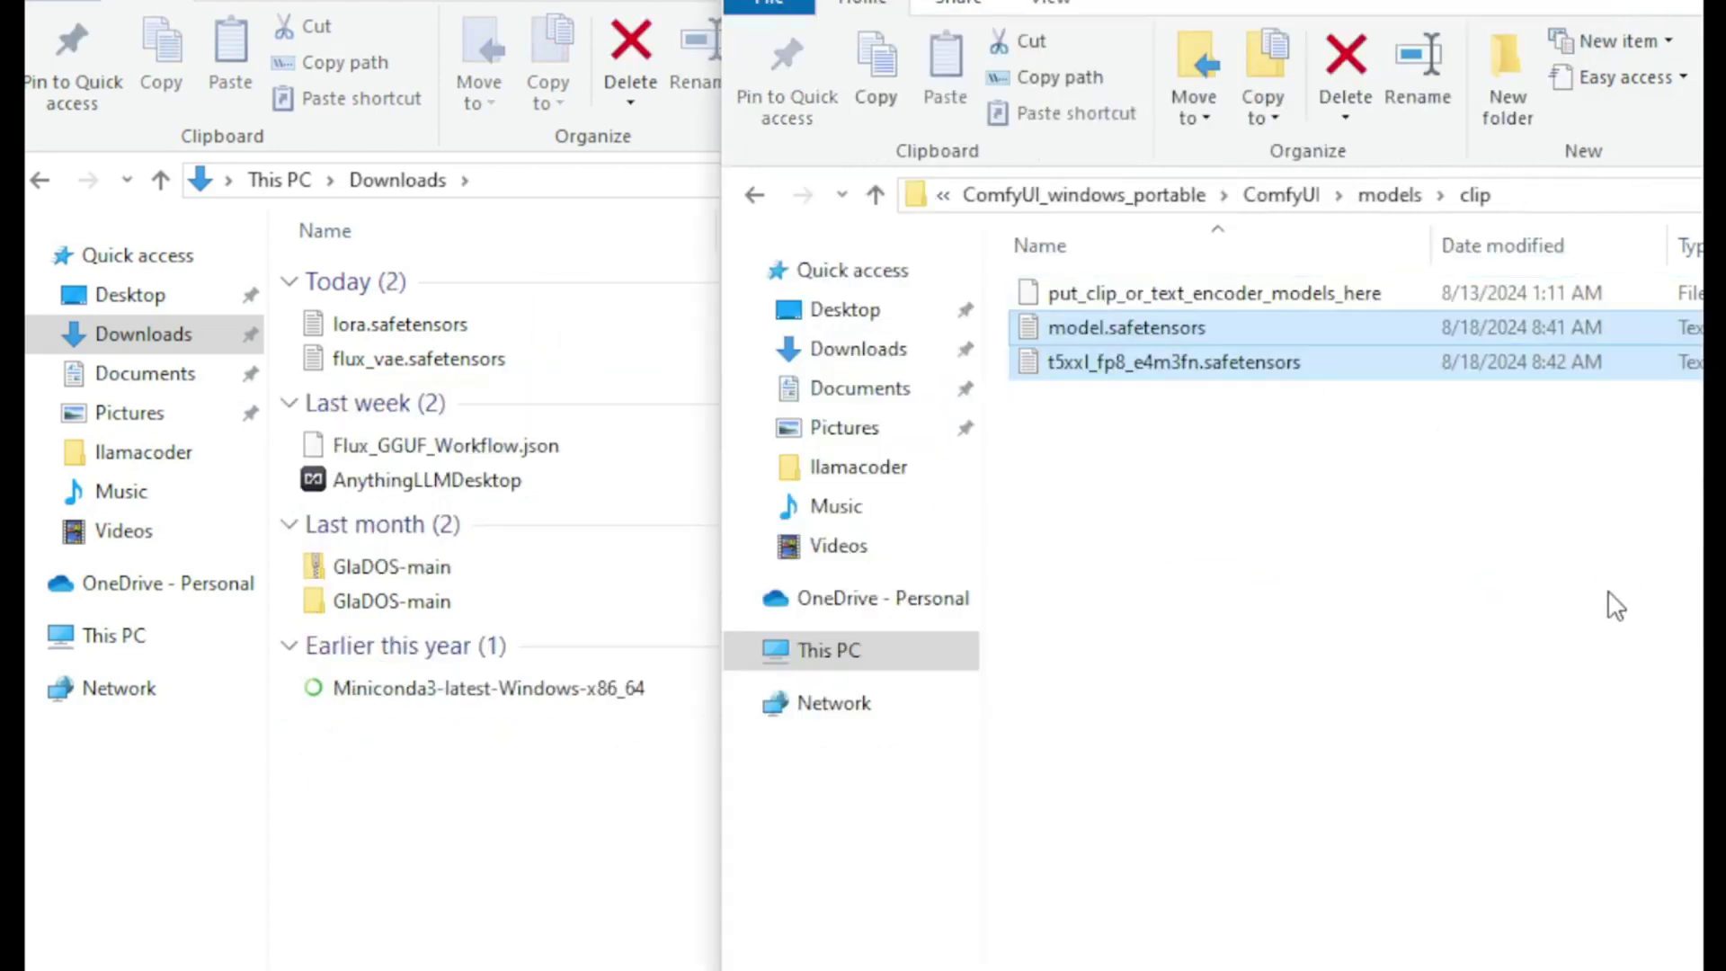
Move flux_vae.safetensors into models\vae
{"action": "left_click", "coordinate": [760, 200]}
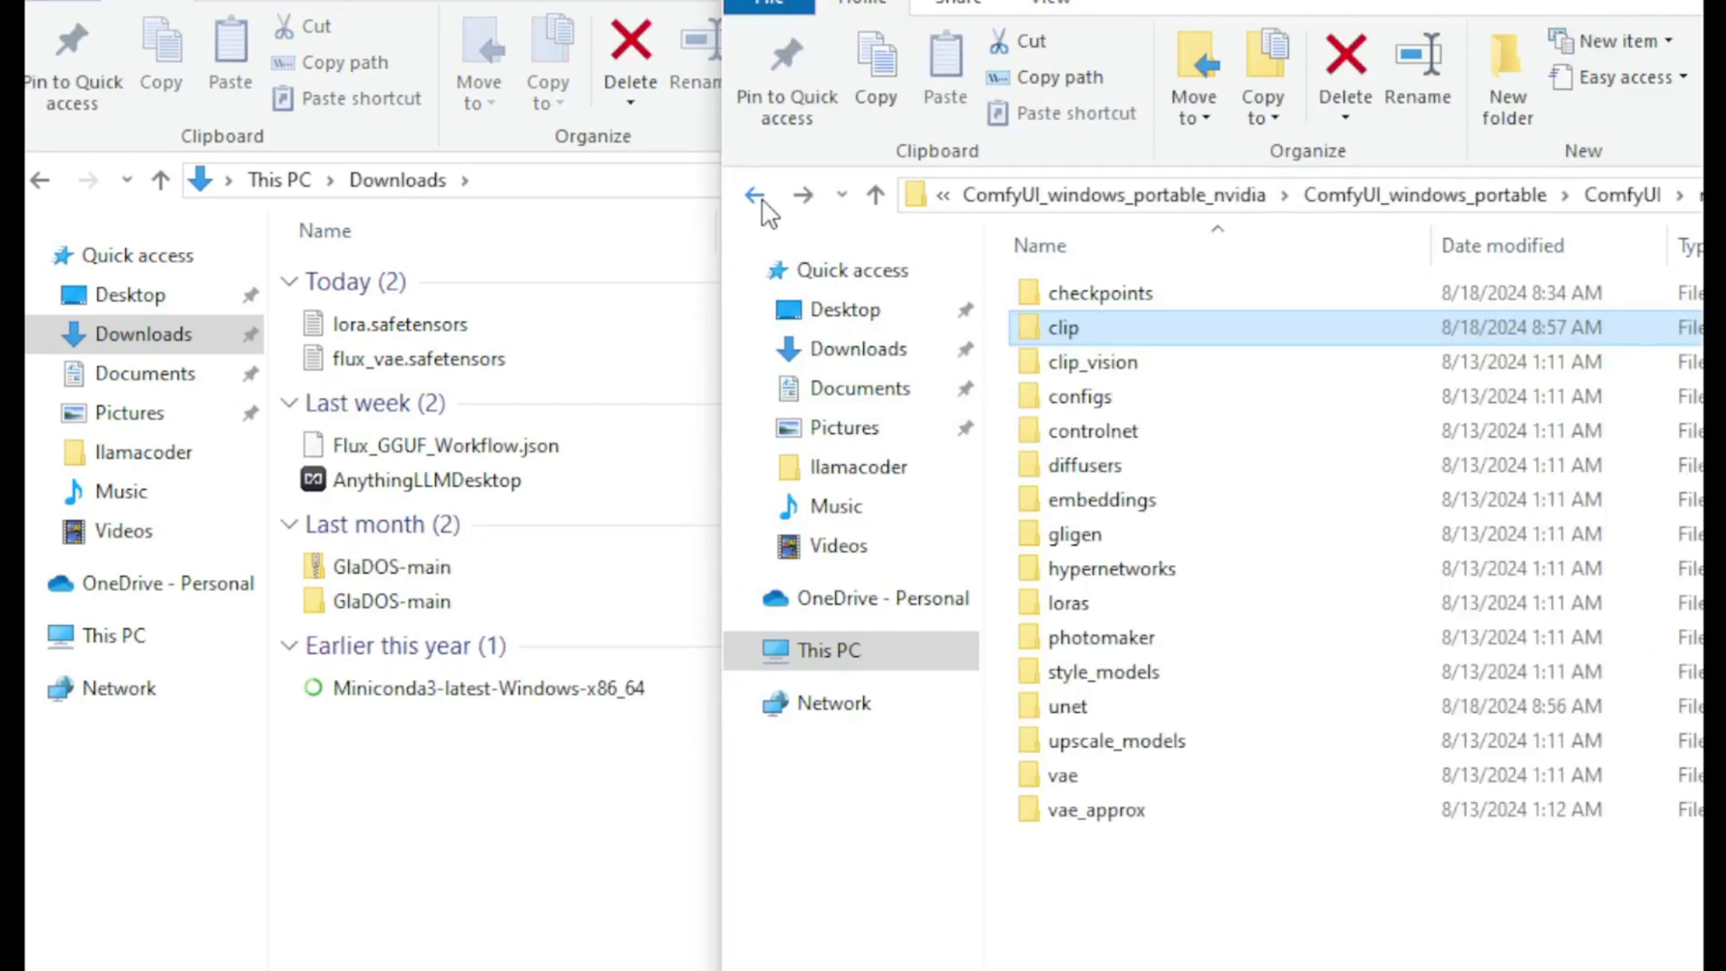
{"action": "double_click", "coordinate": [1130, 779]}
{"action": "left_click", "coordinate": [566, 820]}
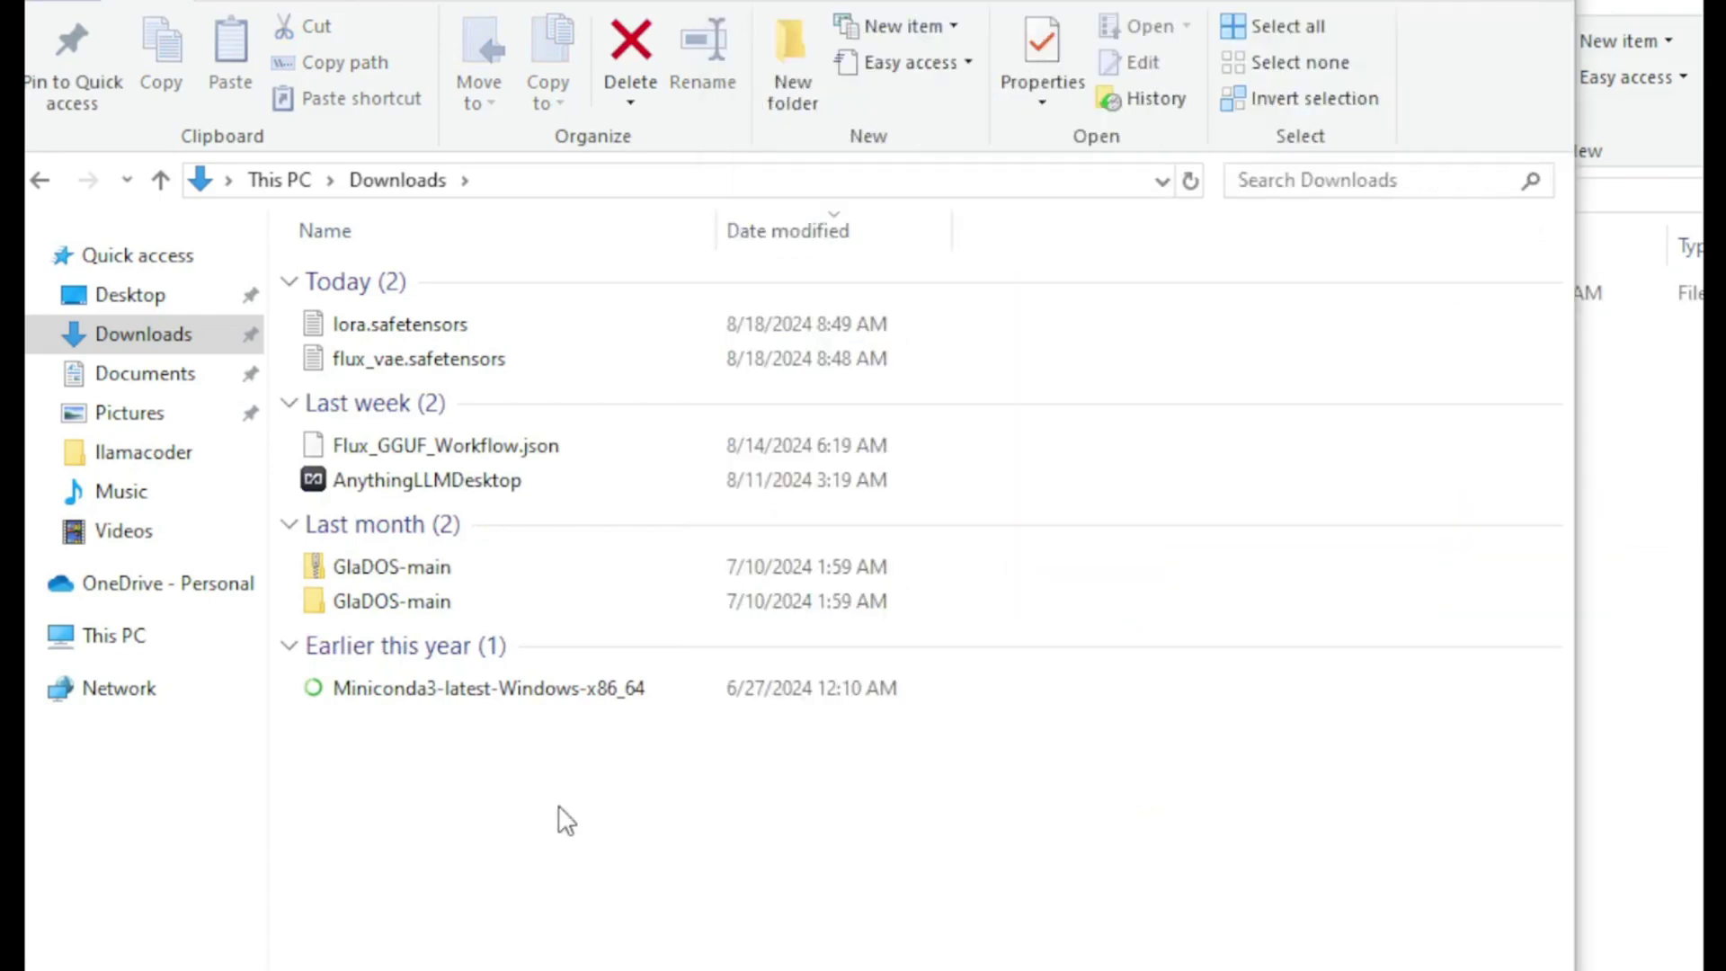
{"action": "left_click_drag", "start_coordinate": [516, 371], "coordinate": [1610, 617]}
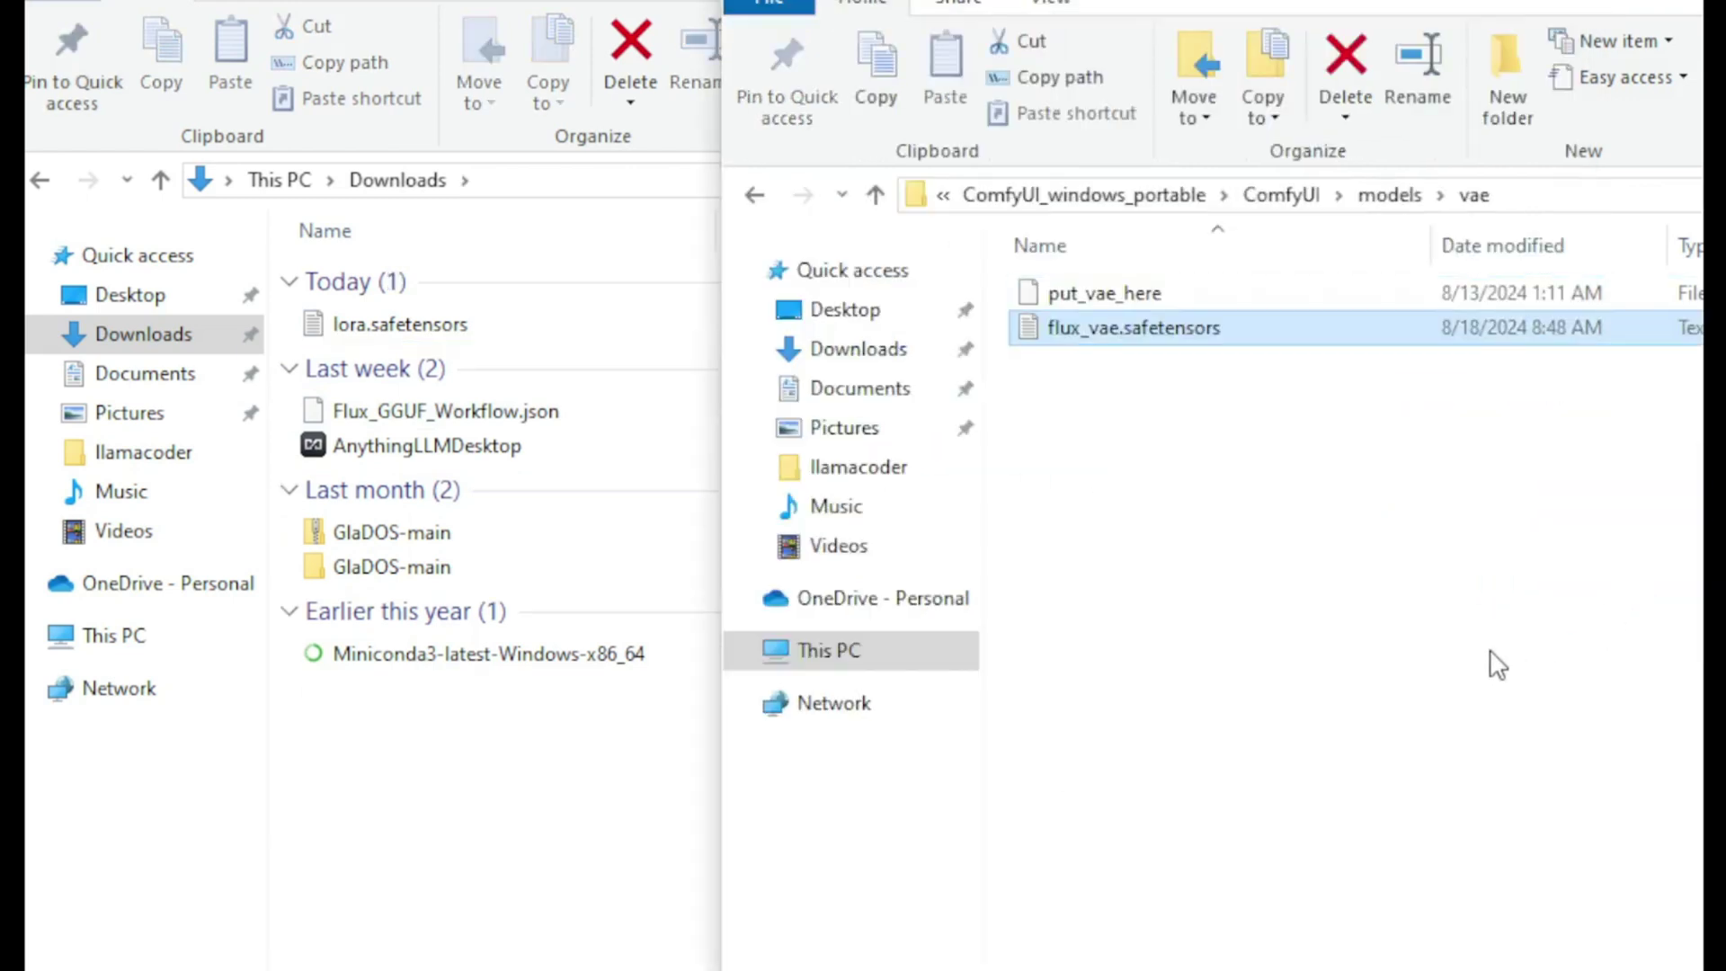
Move lora.safetensors into models\loras and close that window
{"action": "left_click", "coordinate": [755, 195]}
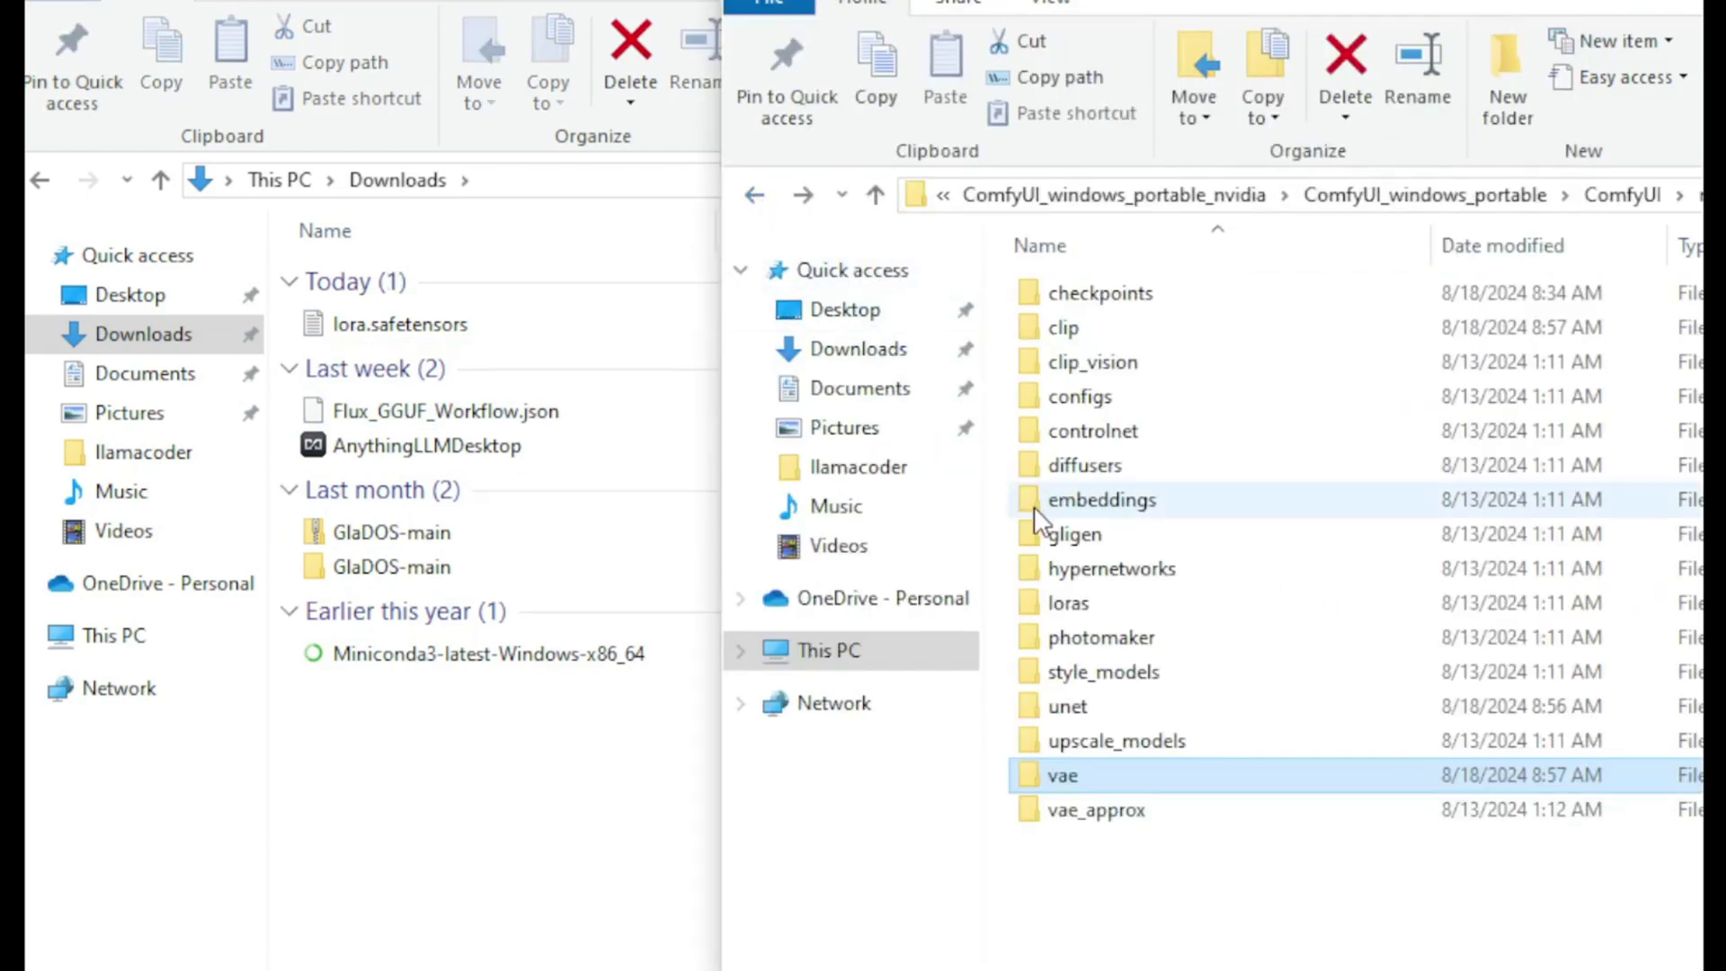
{"action": "double_click", "coordinate": [1074, 604]}
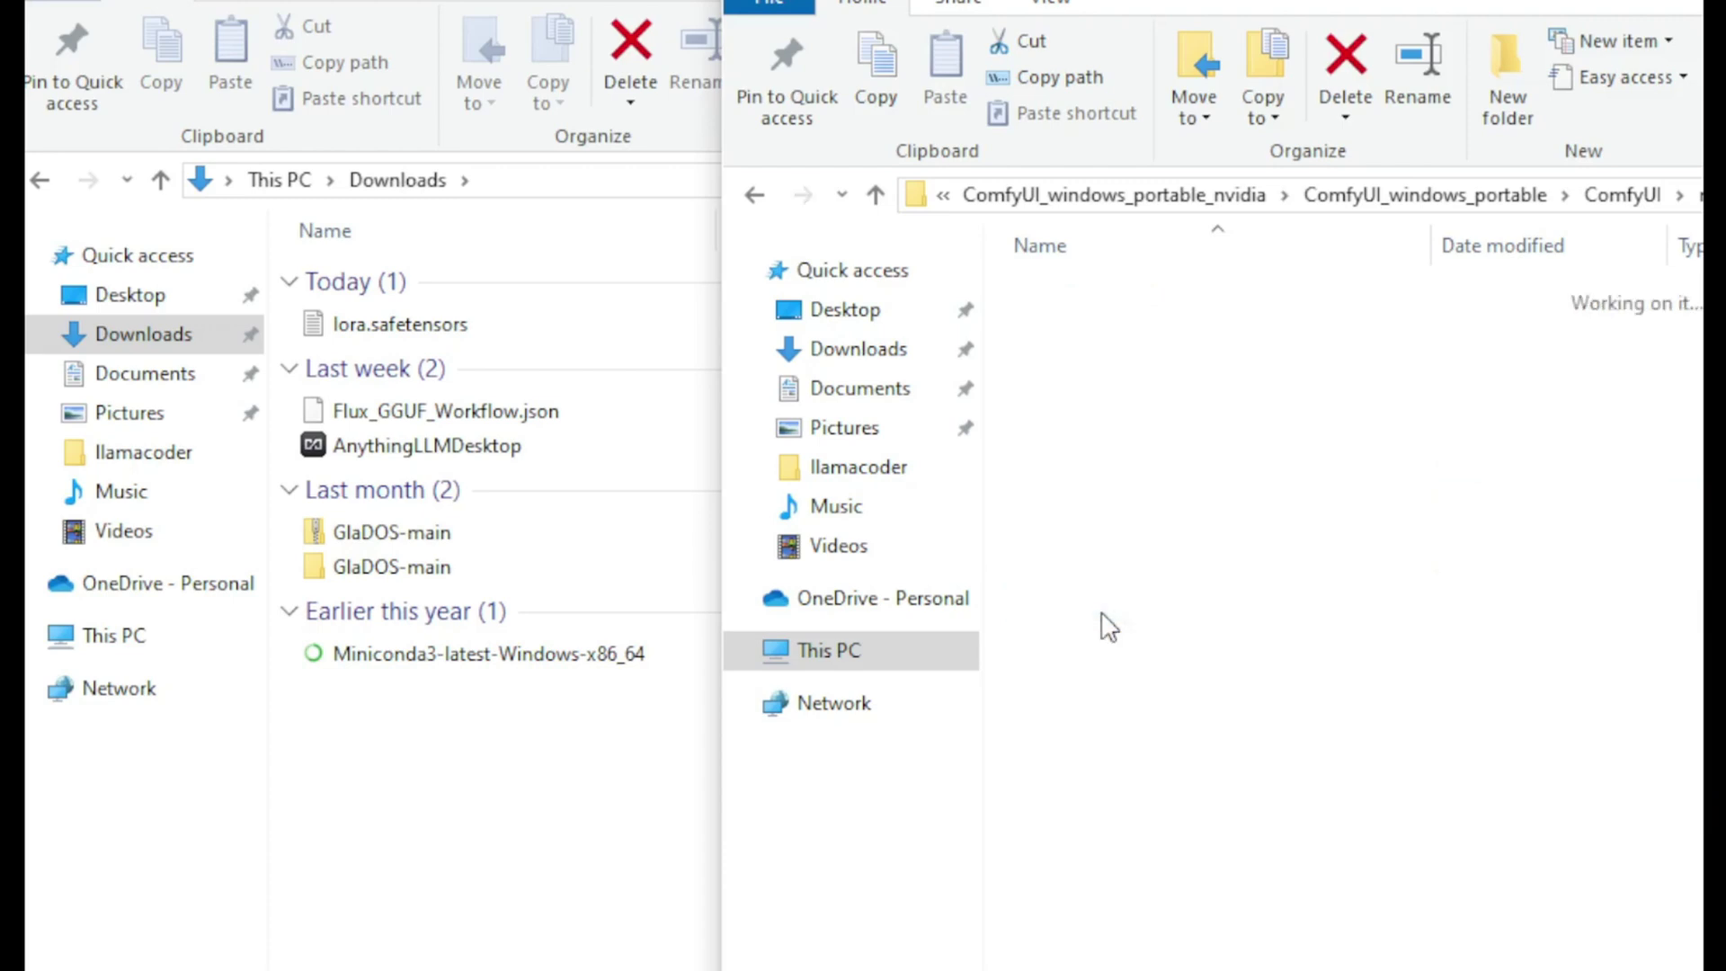
{"action": "left_click", "coordinate": [591, 764]}
{"action": "left_click_drag", "start_coordinate": [435, 331], "coordinate": [1649, 585]}
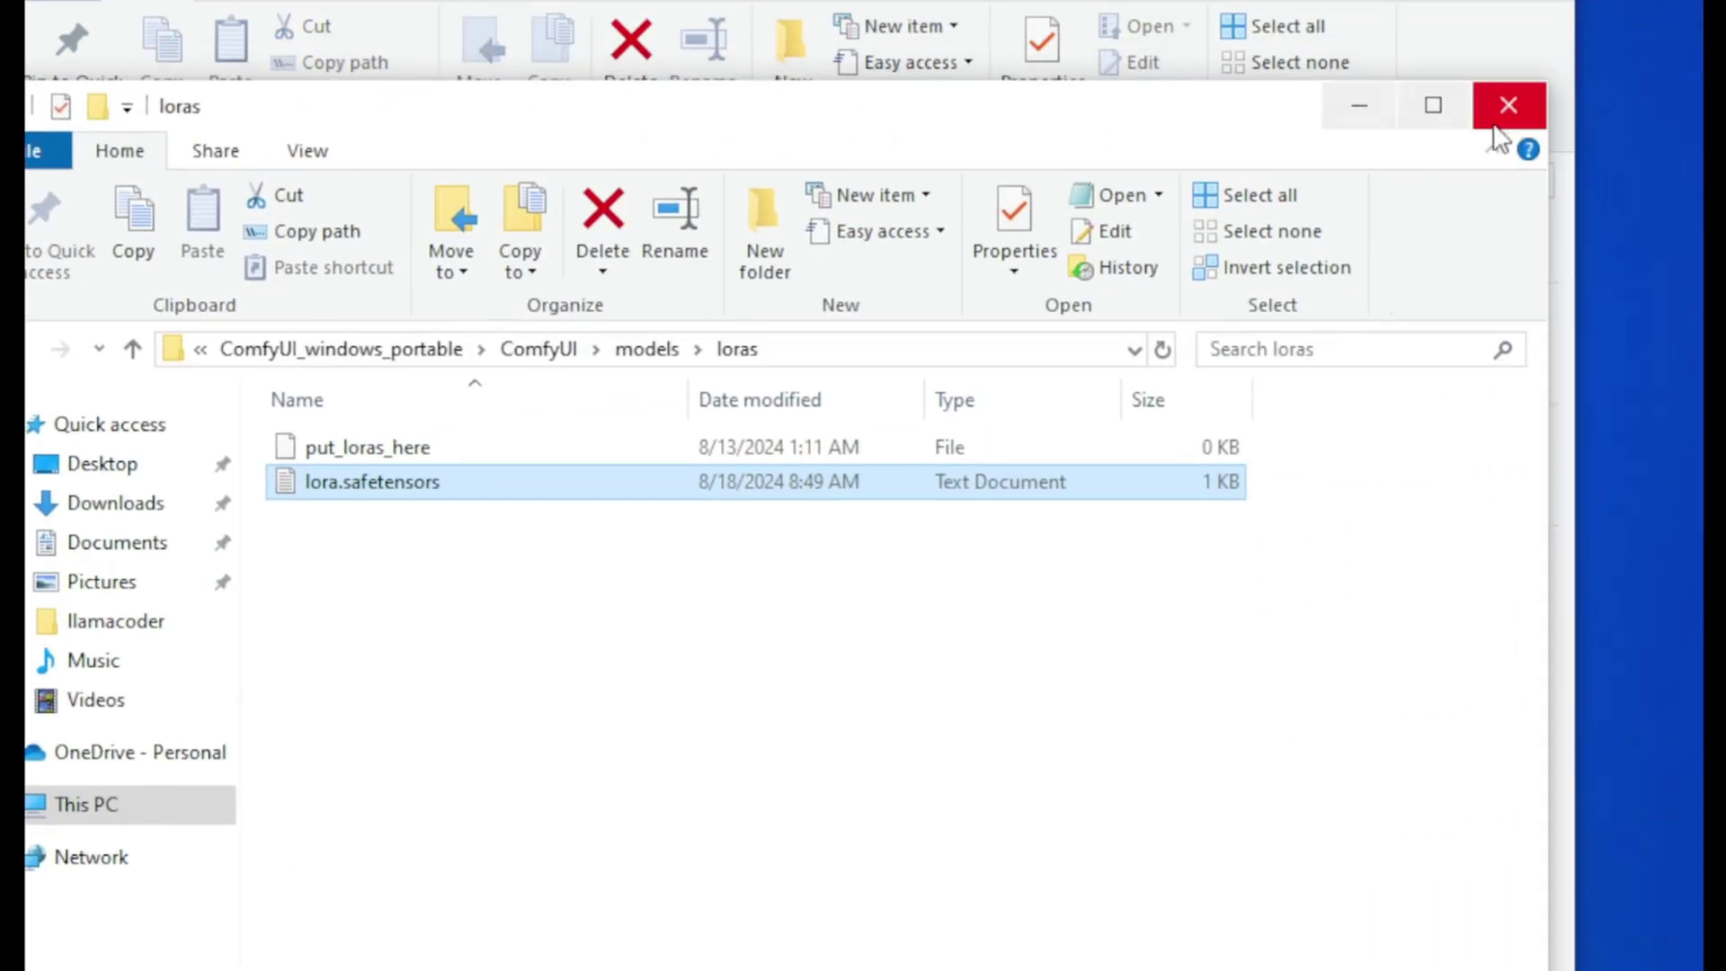
{"action": "left_click", "coordinate": [1506, 105]}
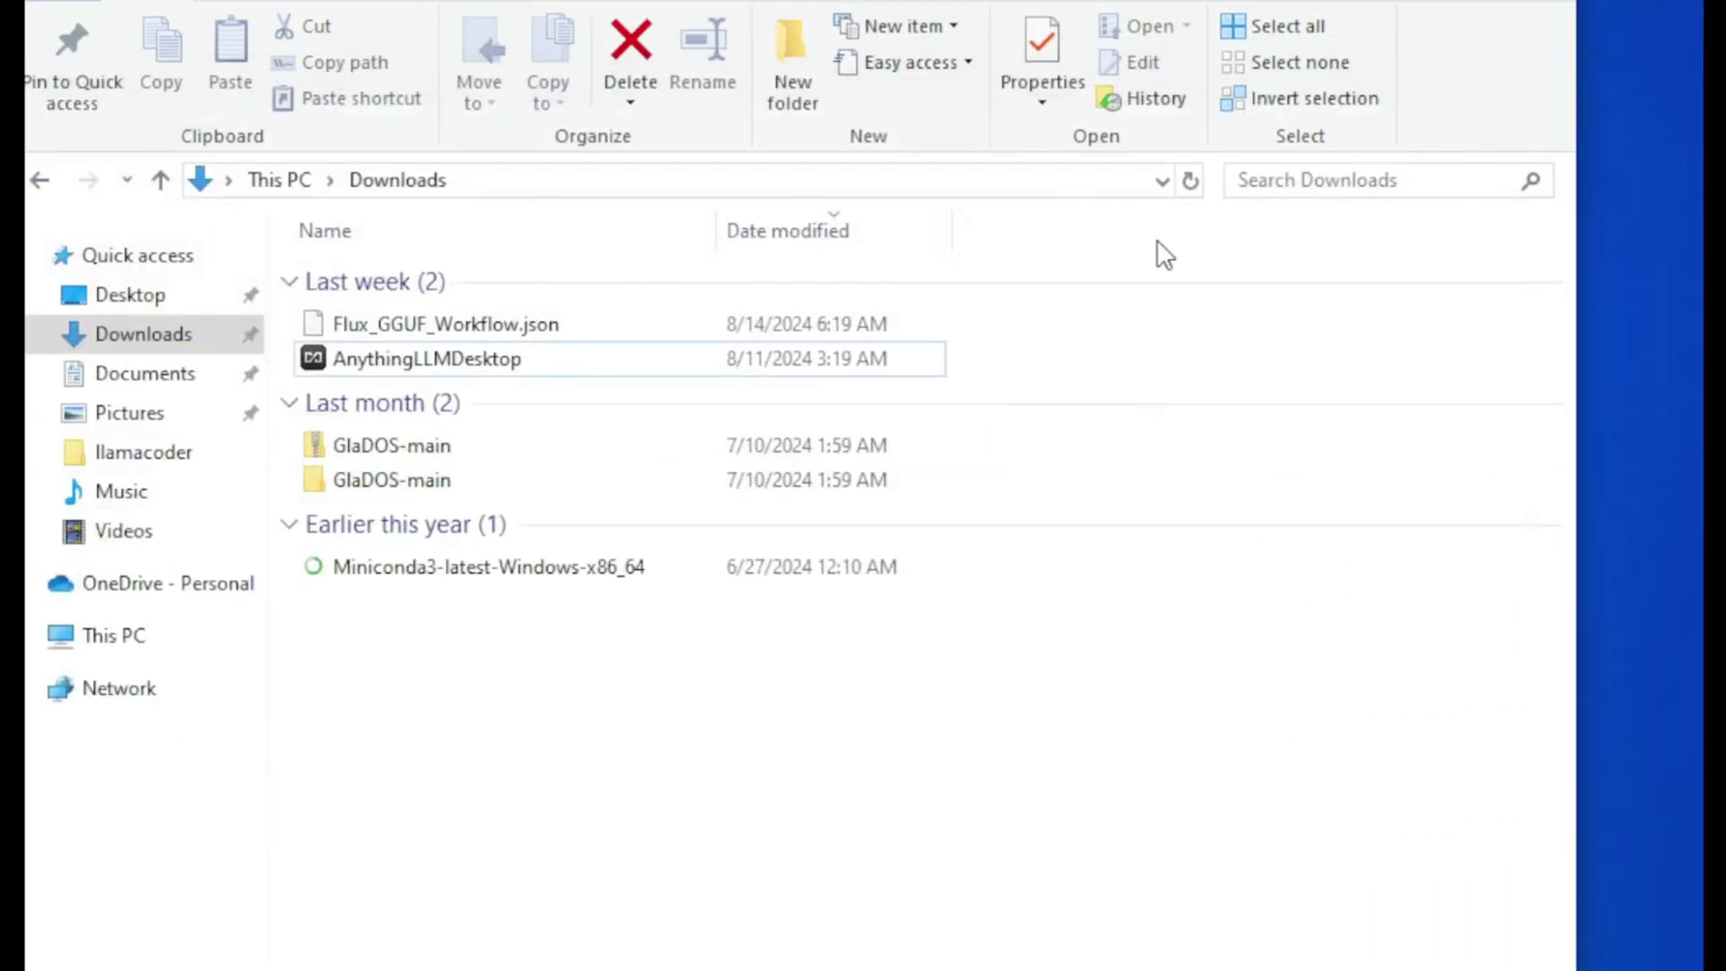
Go from Desktop through ComfyUI_windows_portable_nvidia and ComfyUI into the custom_nodes folder
{"action": "left_click", "coordinate": [162, 298]}
{"action": "left_click", "coordinate": [576, 306]}
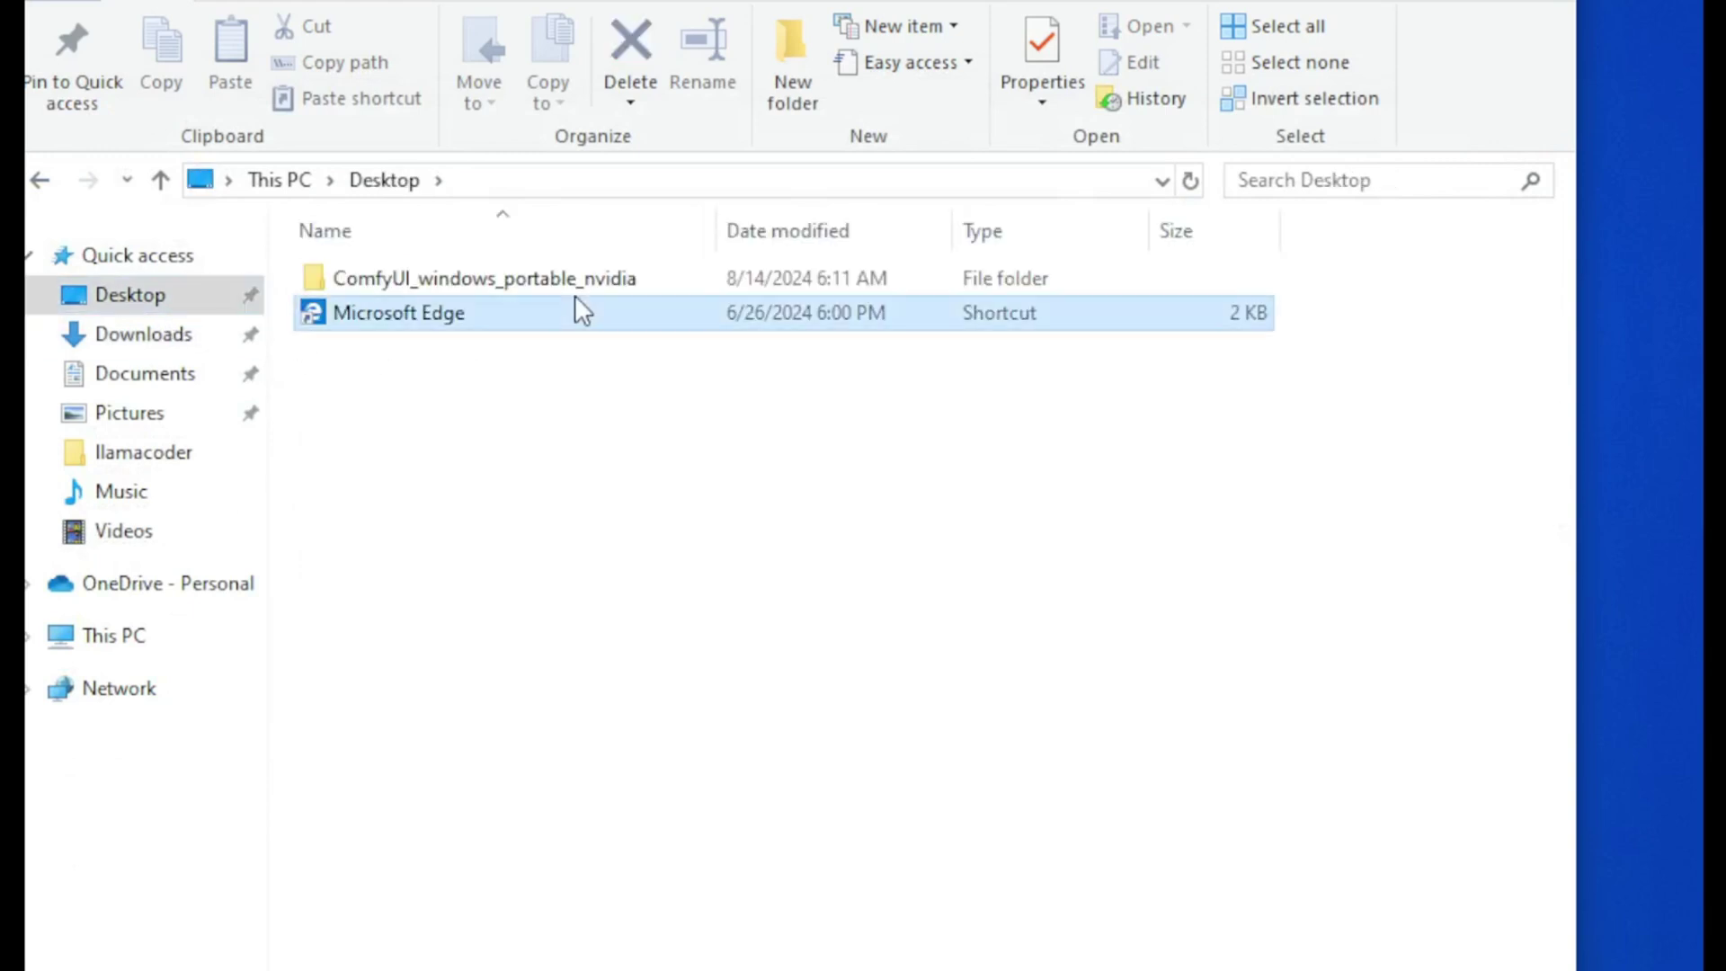
{"action": "double_click", "coordinate": [540, 280]}
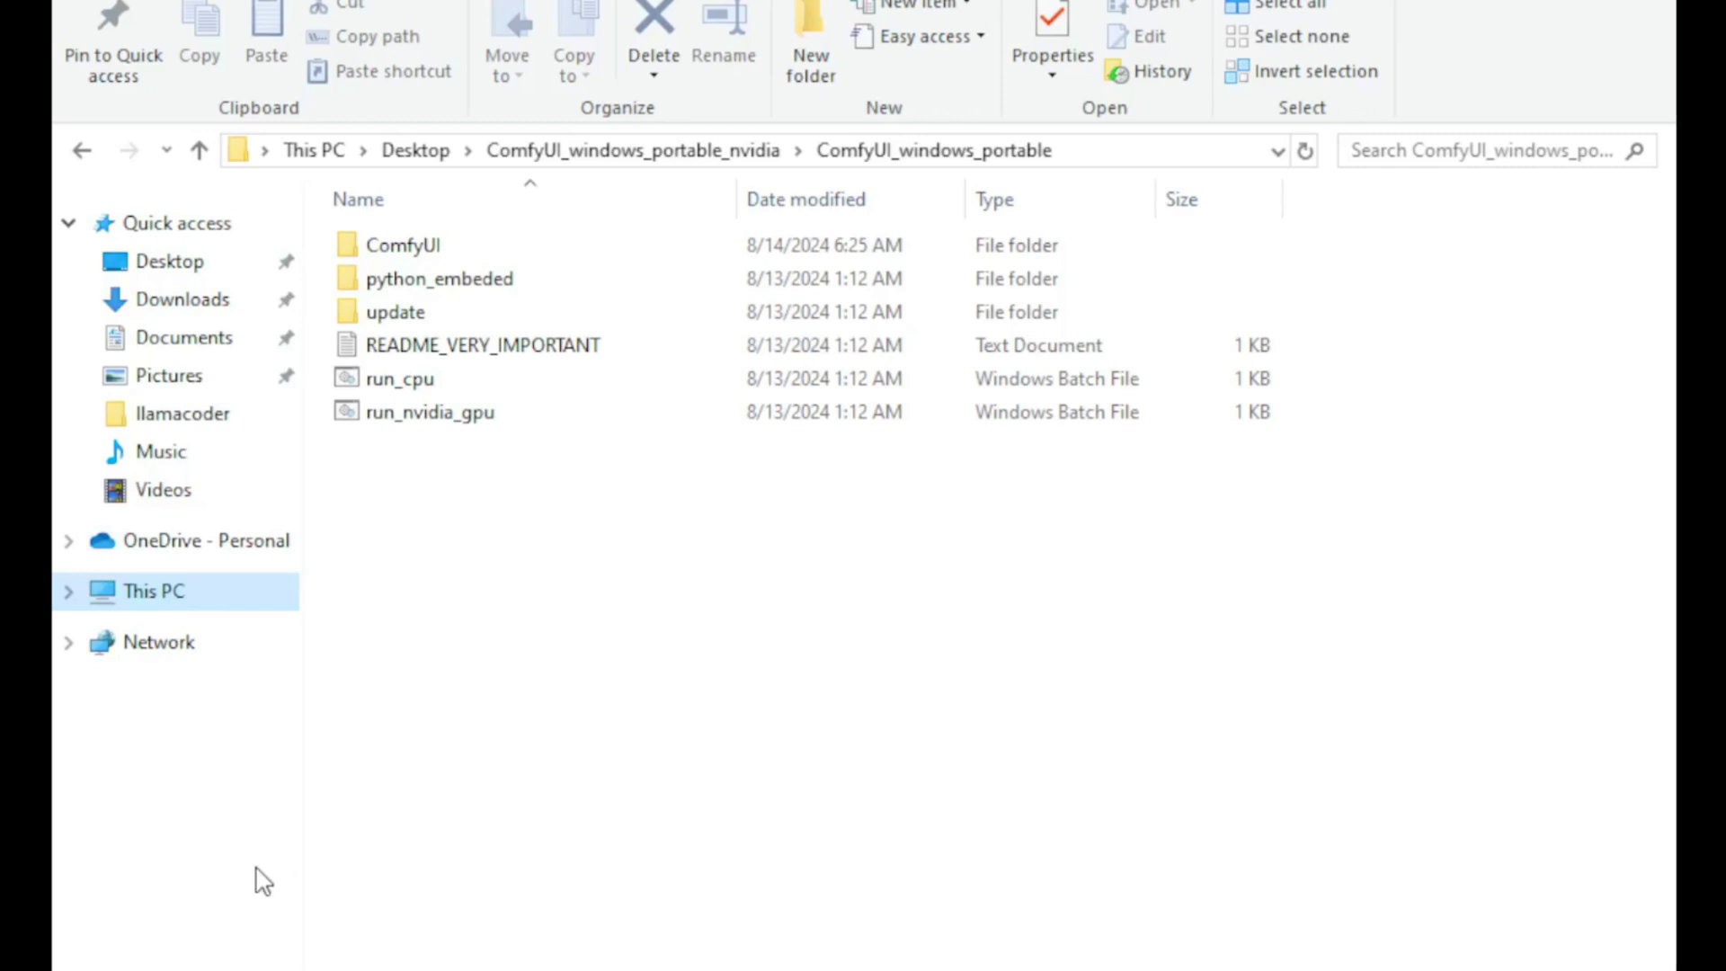
{"action": "double_click", "coordinate": [655, 252]}
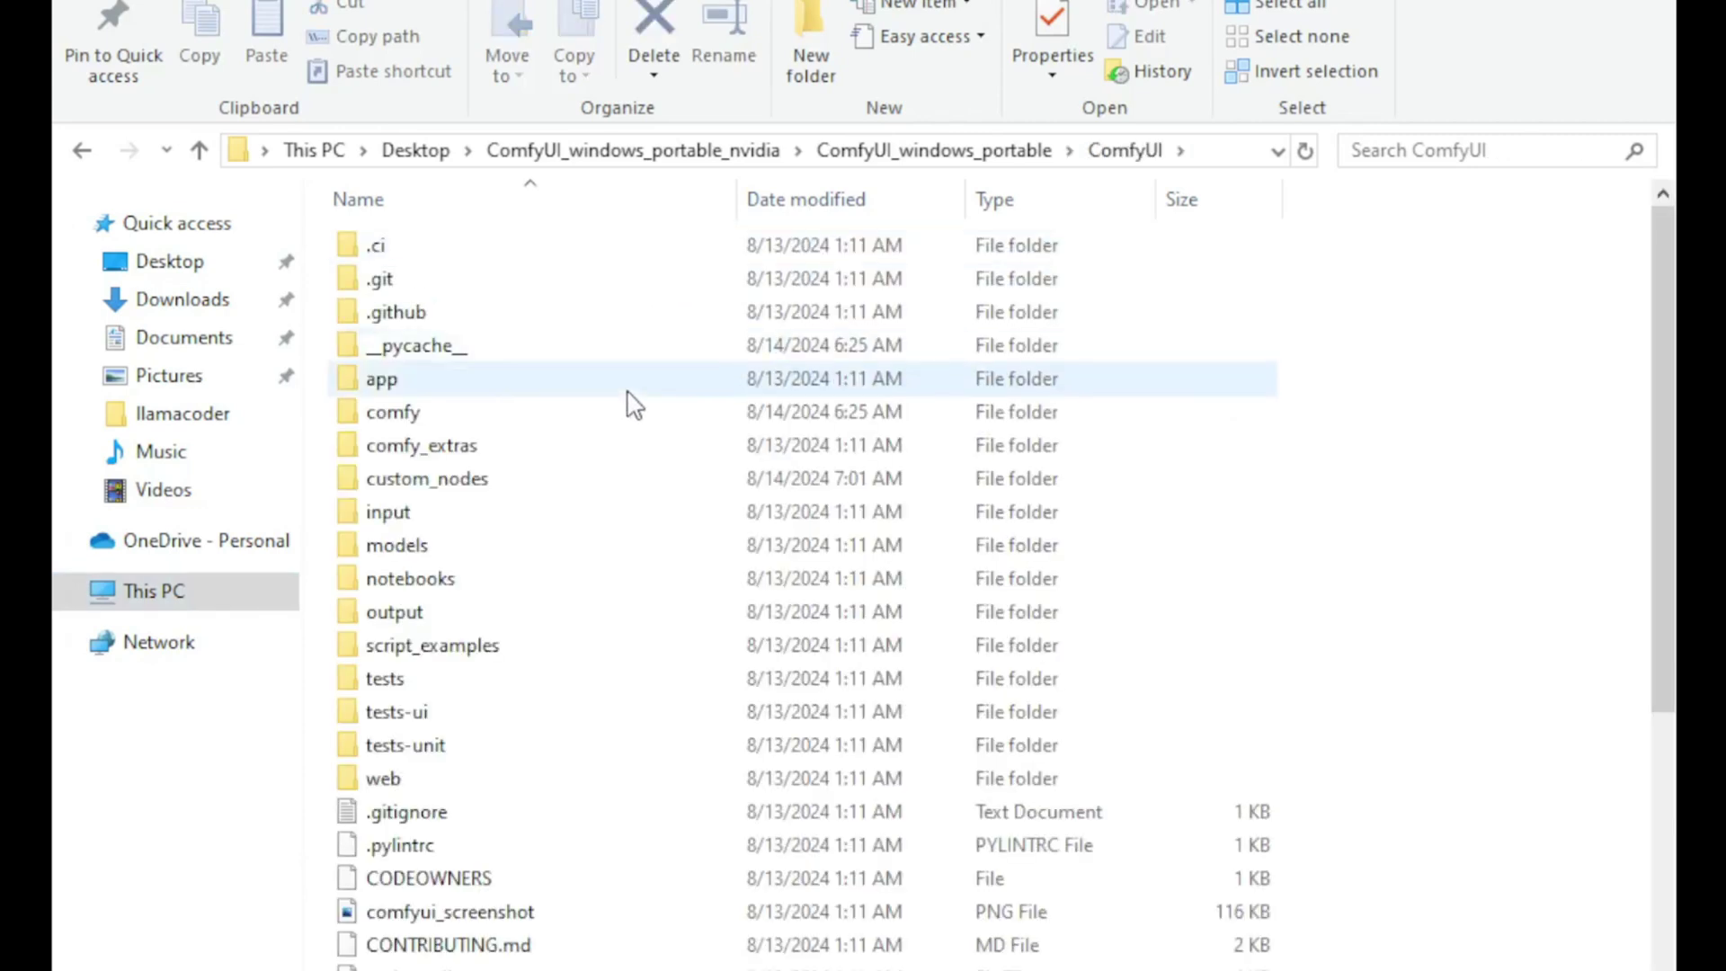
{"action": "left_click", "coordinate": [634, 499]}
{"action": "double_click", "coordinate": [634, 499]}
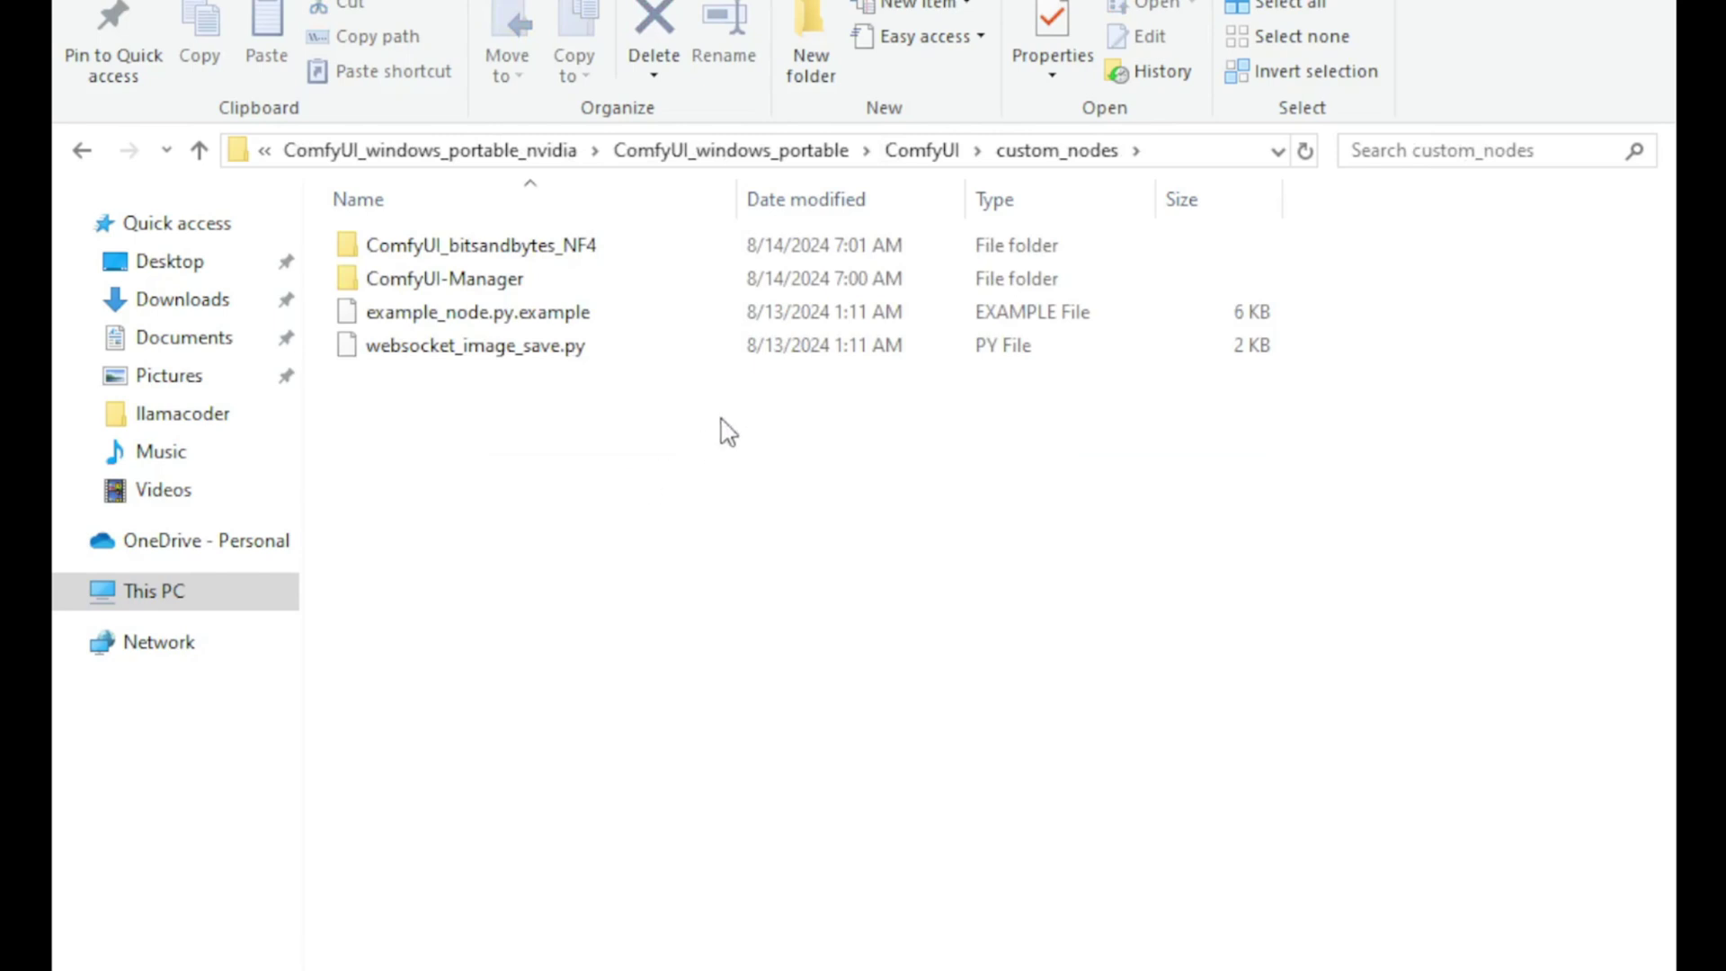
Launch cmd from the custom_nodes folder's address bar and maximize the Command Prompt window
{"action": "left_click", "coordinate": [1175, 153]}
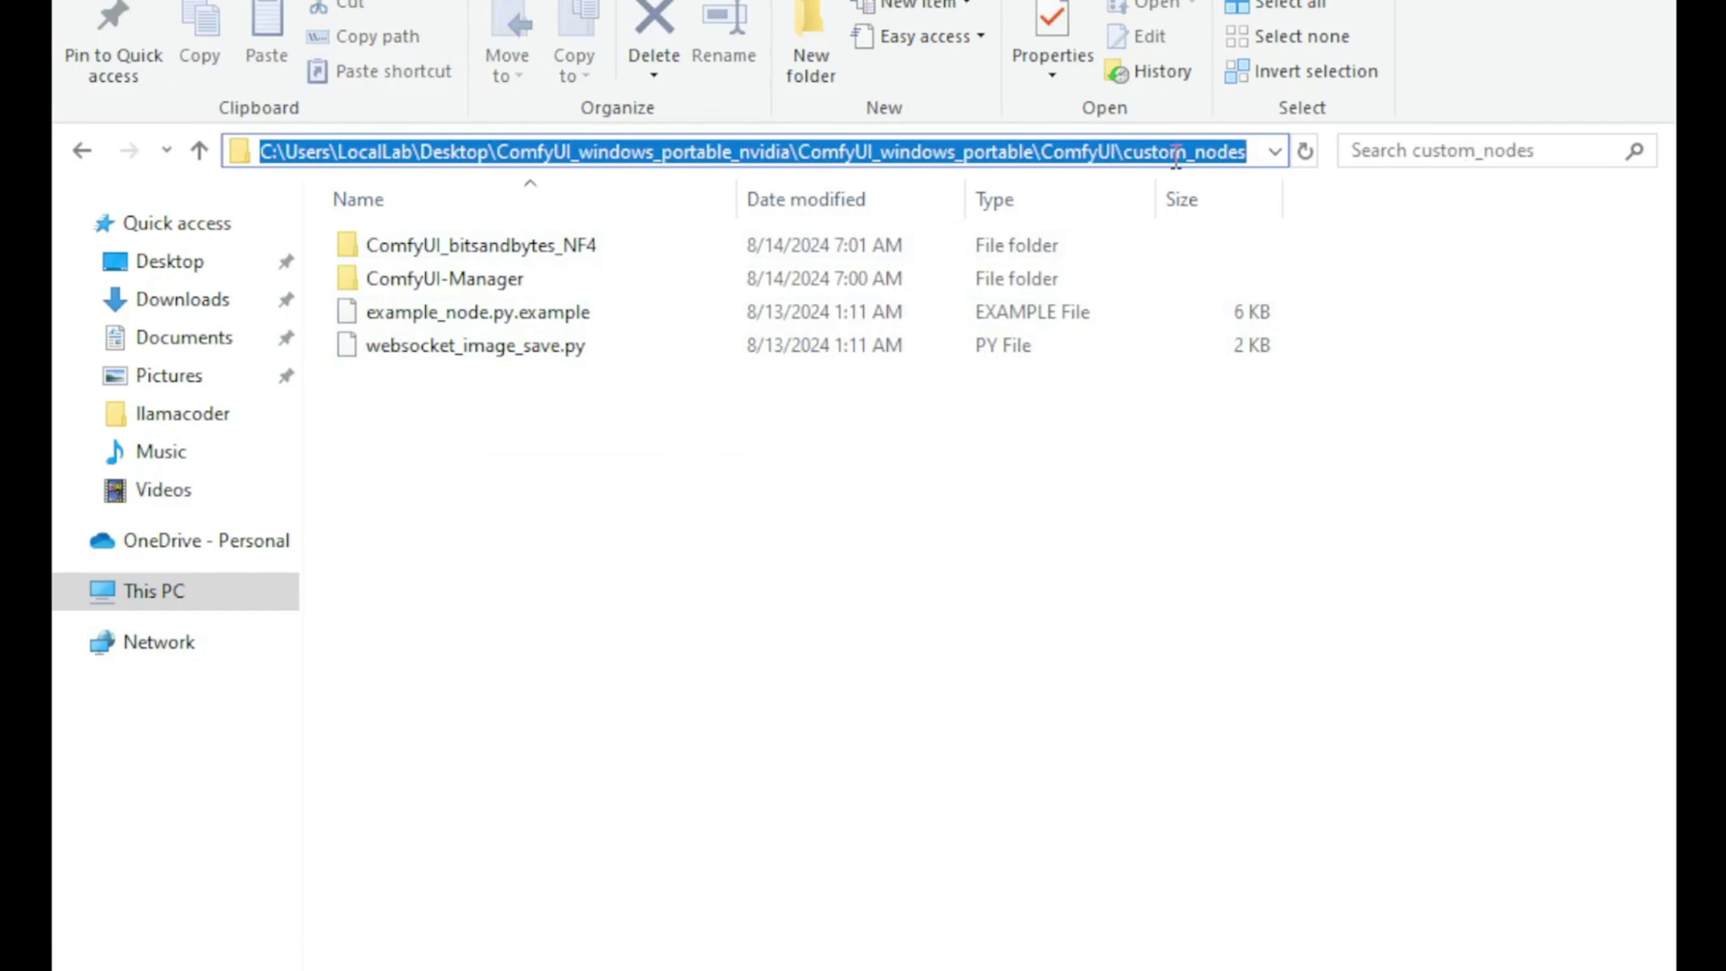
{"action": "type", "text": "cmd"}
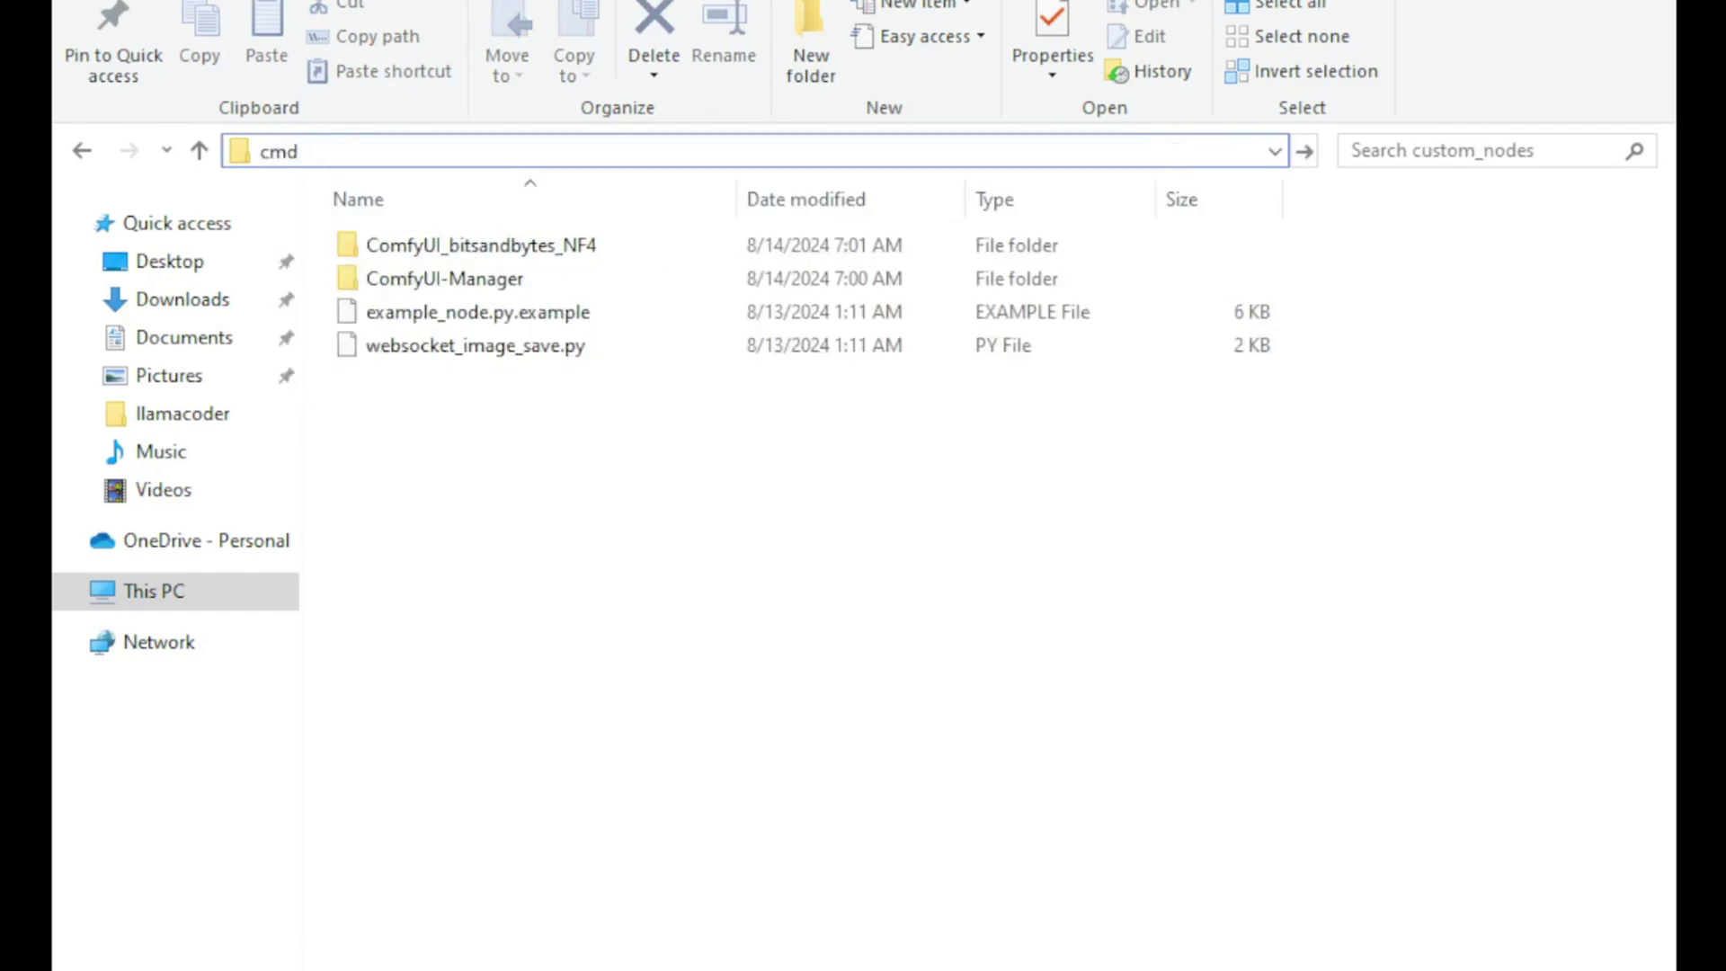
{"action": "key", "text": "Return"}
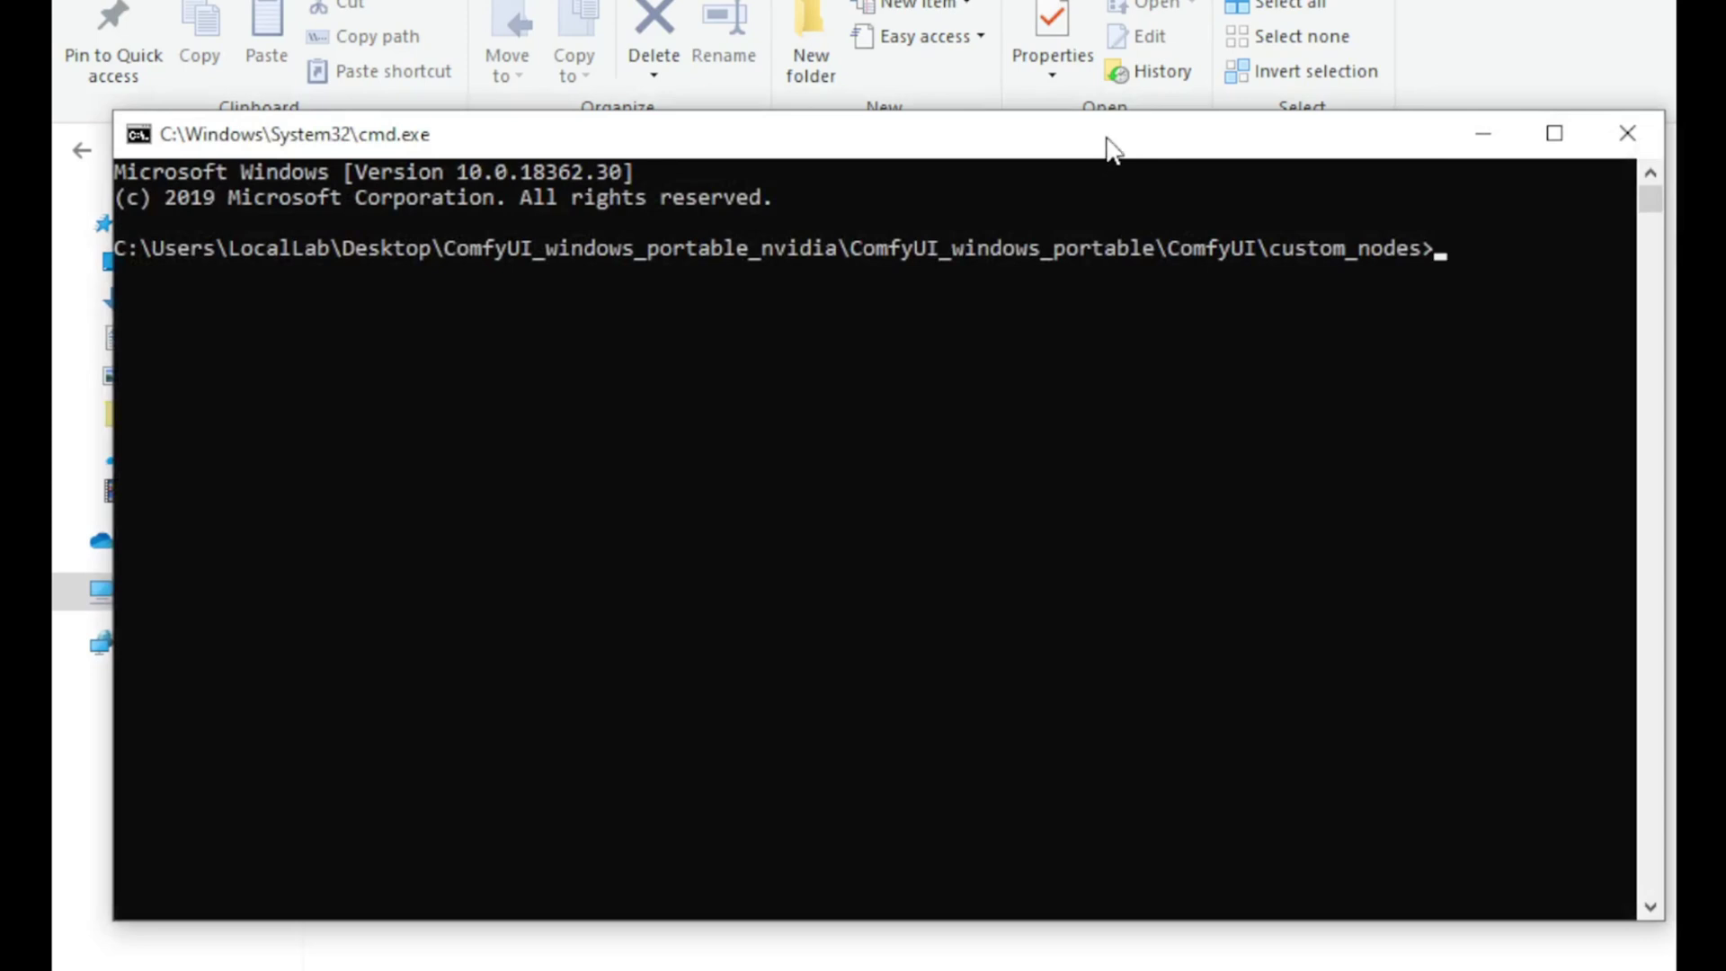
{"action": "left_click_drag", "start_coordinate": [1113, 149], "coordinate": [1076, 142]}
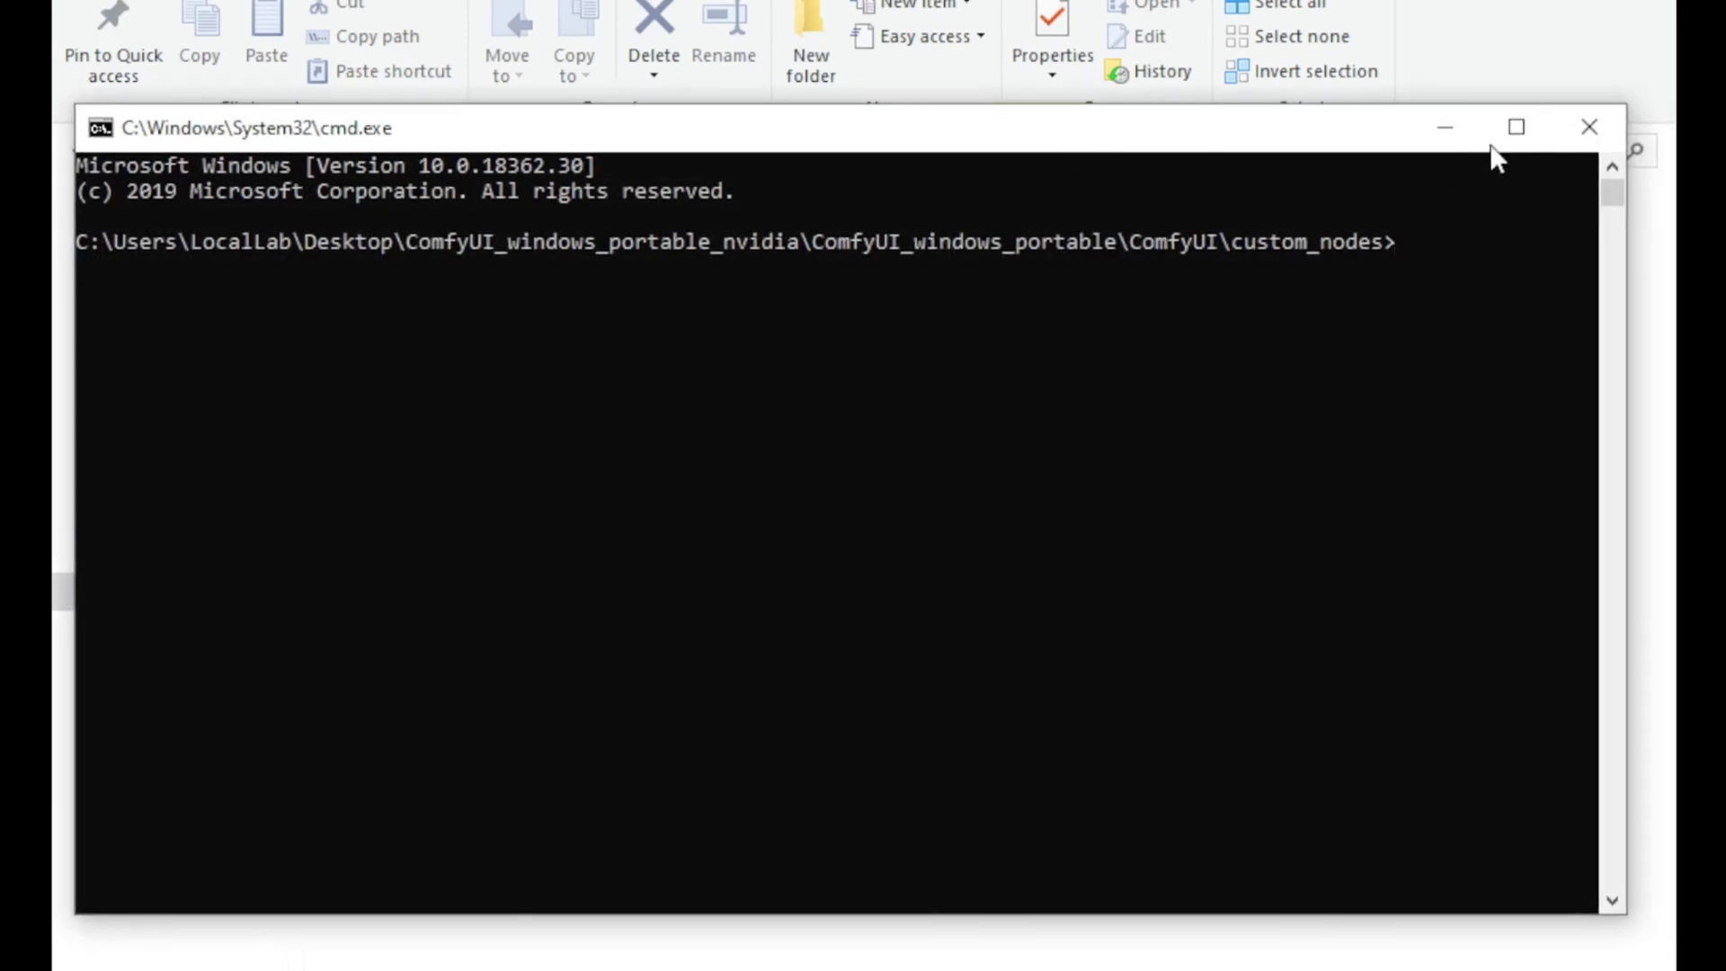
{"action": "left_click", "coordinate": [1518, 123]}
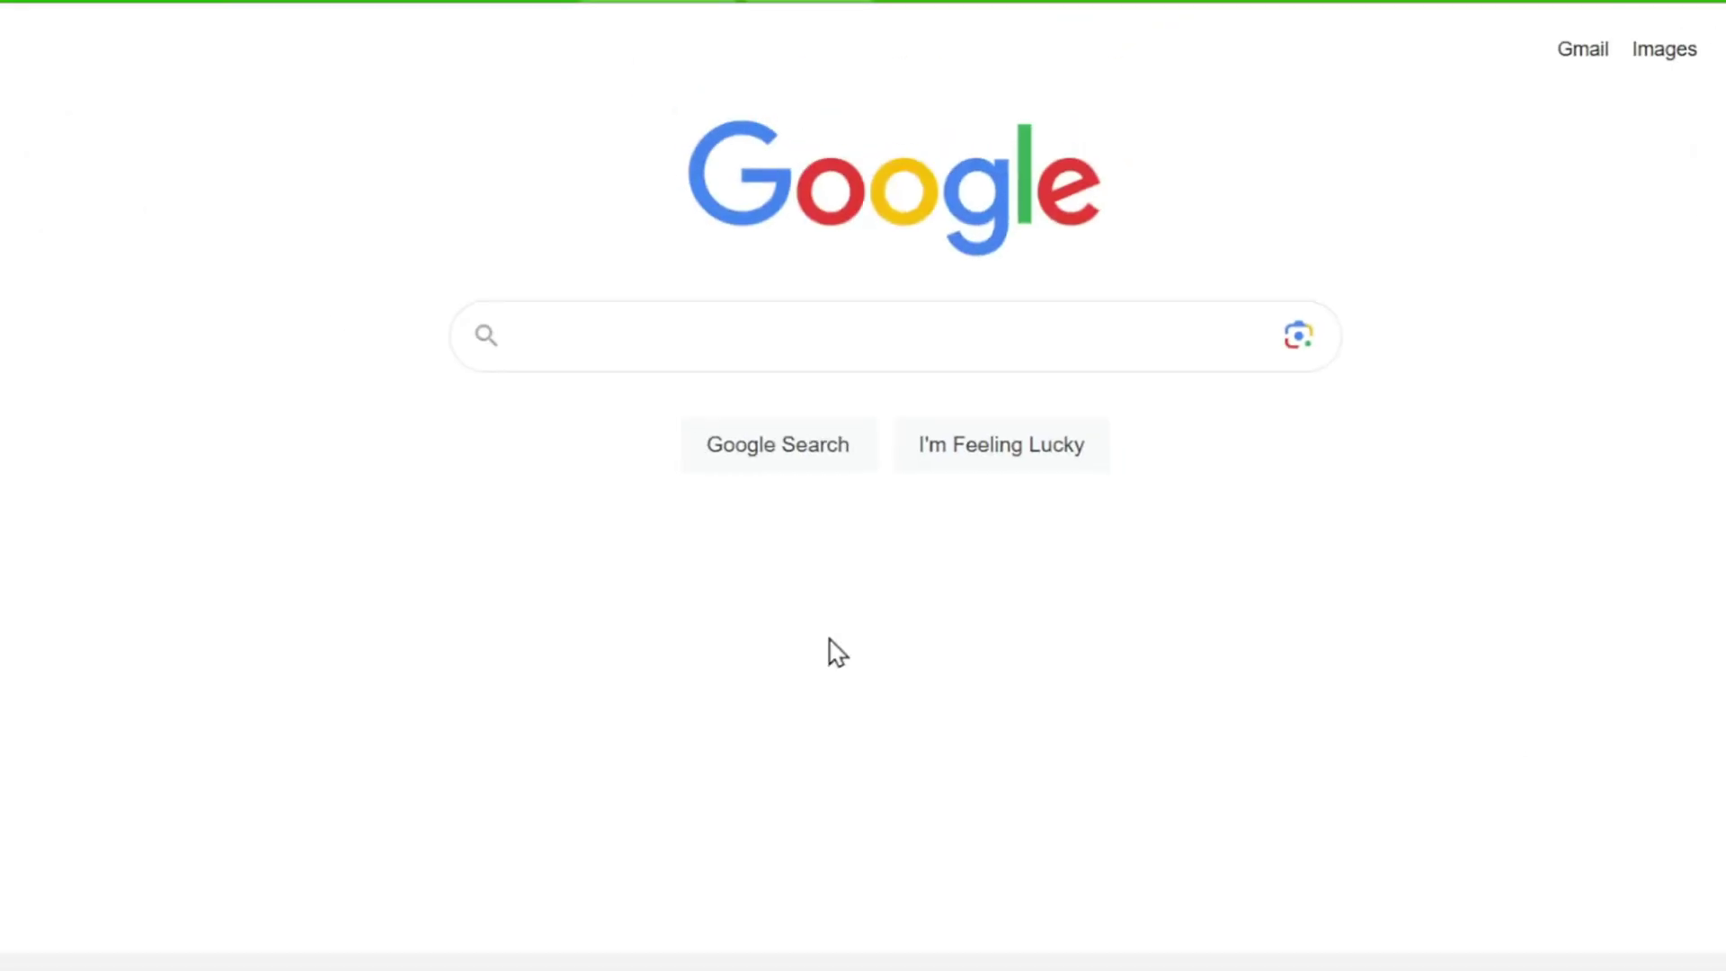
Search Google for 'git for windows' and open the git-scm Windows download page
{"action": "left_click", "coordinate": [1009, 343]}
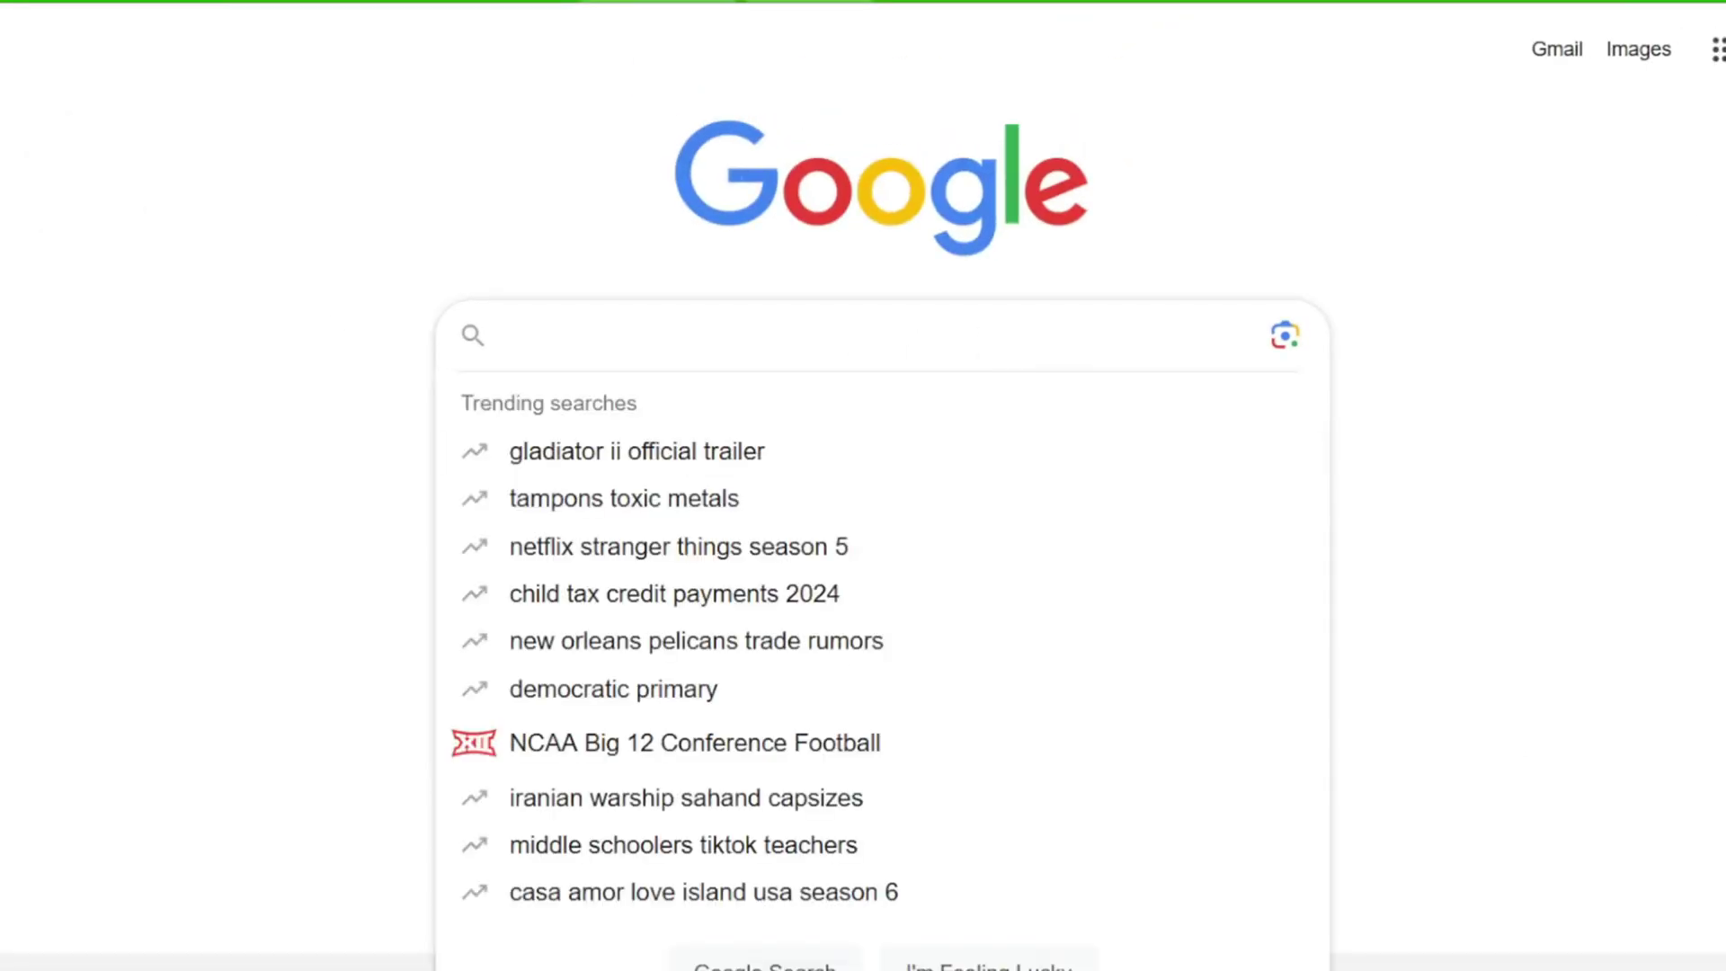
{"action": "type", "text": "git fo"}
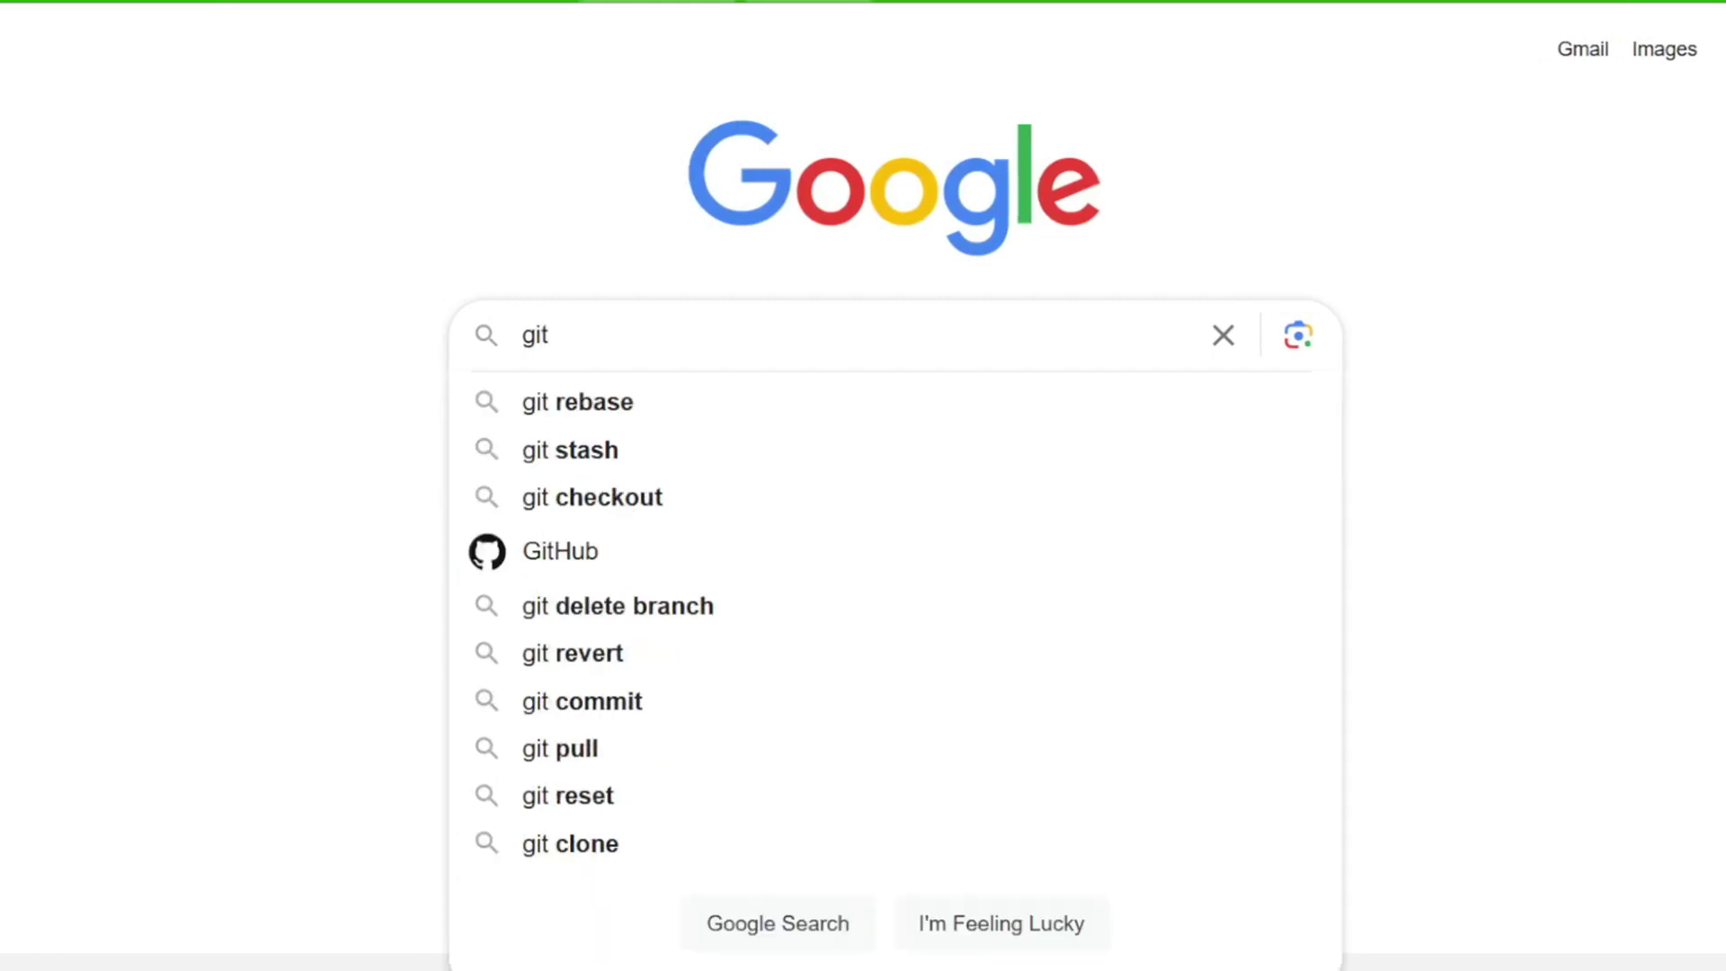
{"action": "left_click", "coordinate": [896, 410]}
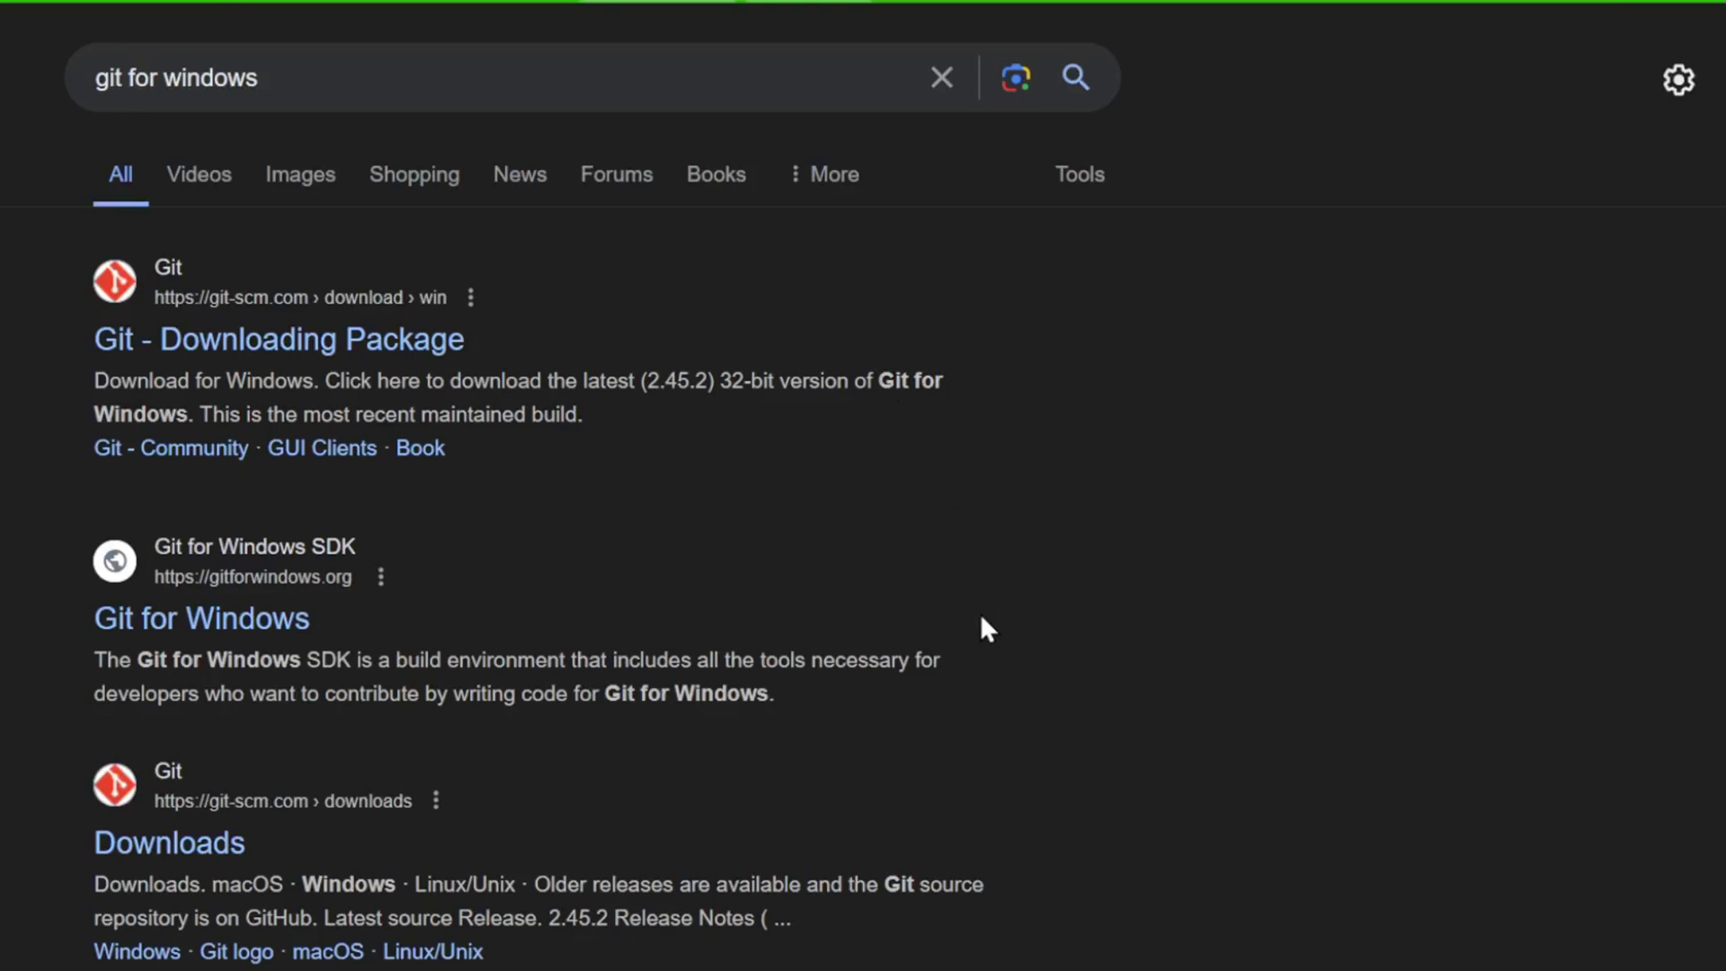
{"action": "left_click", "coordinate": [386, 358]}
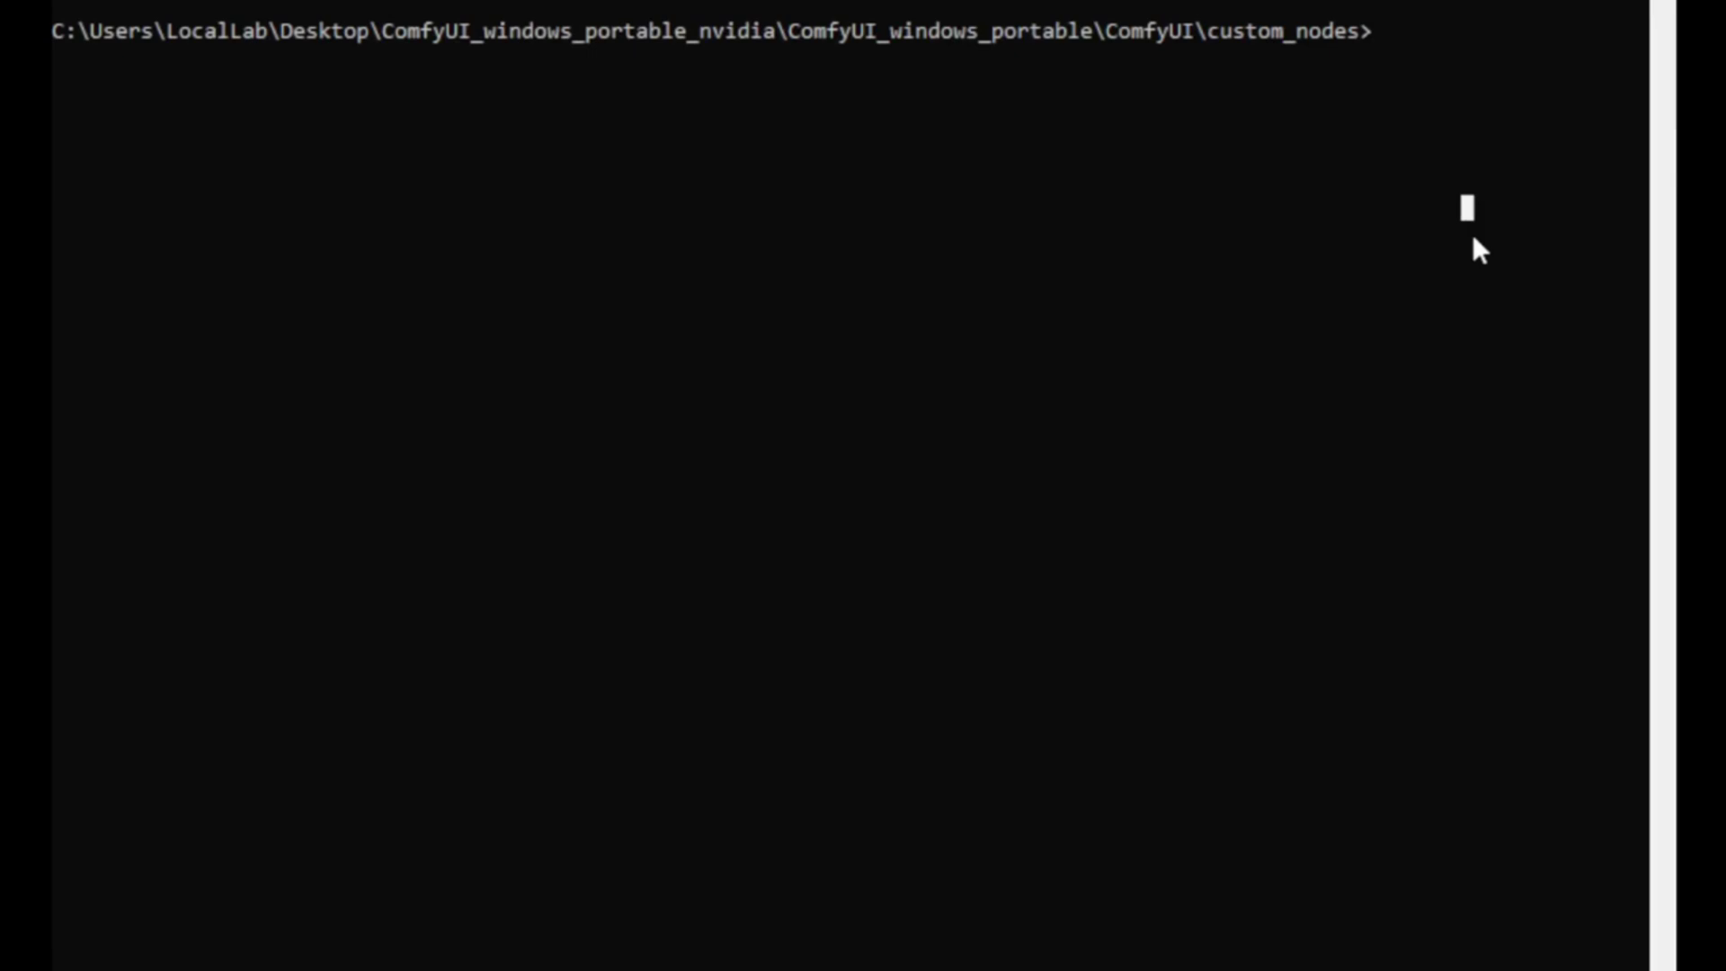
Run git clone with the ComfyUI-GGUF repository URL copied from GitHub's Code dropdown
{"action": "type", "text": "git c"}
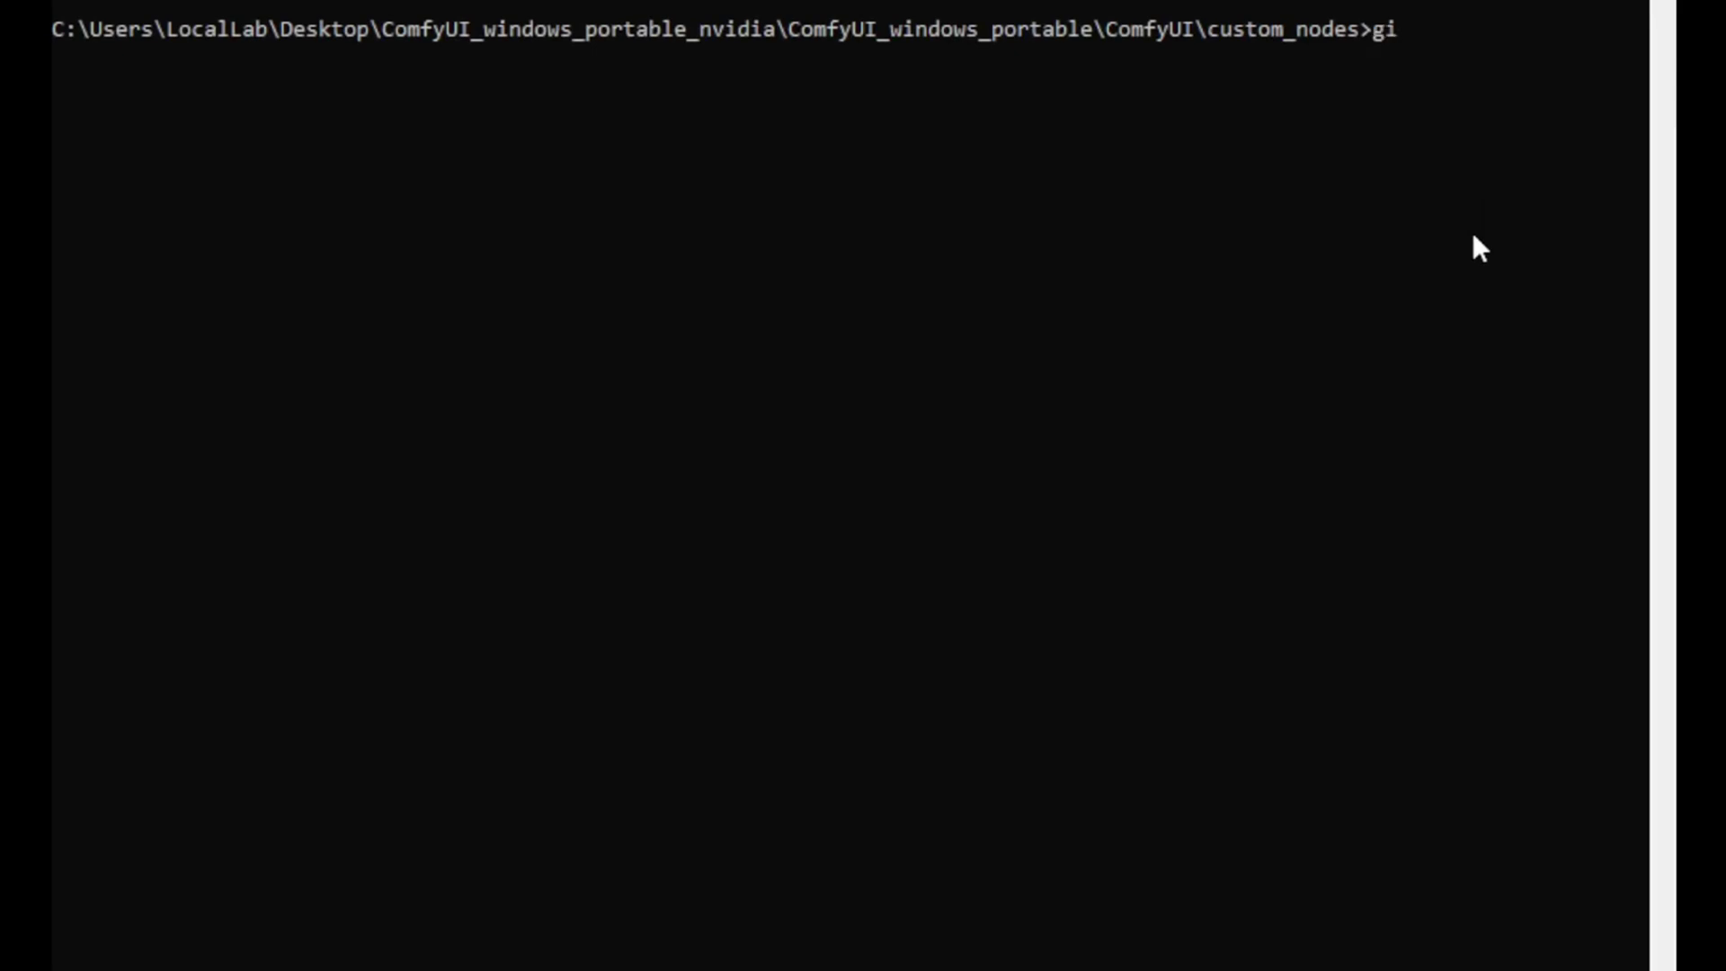
{"action": "type", "text": "lone"}
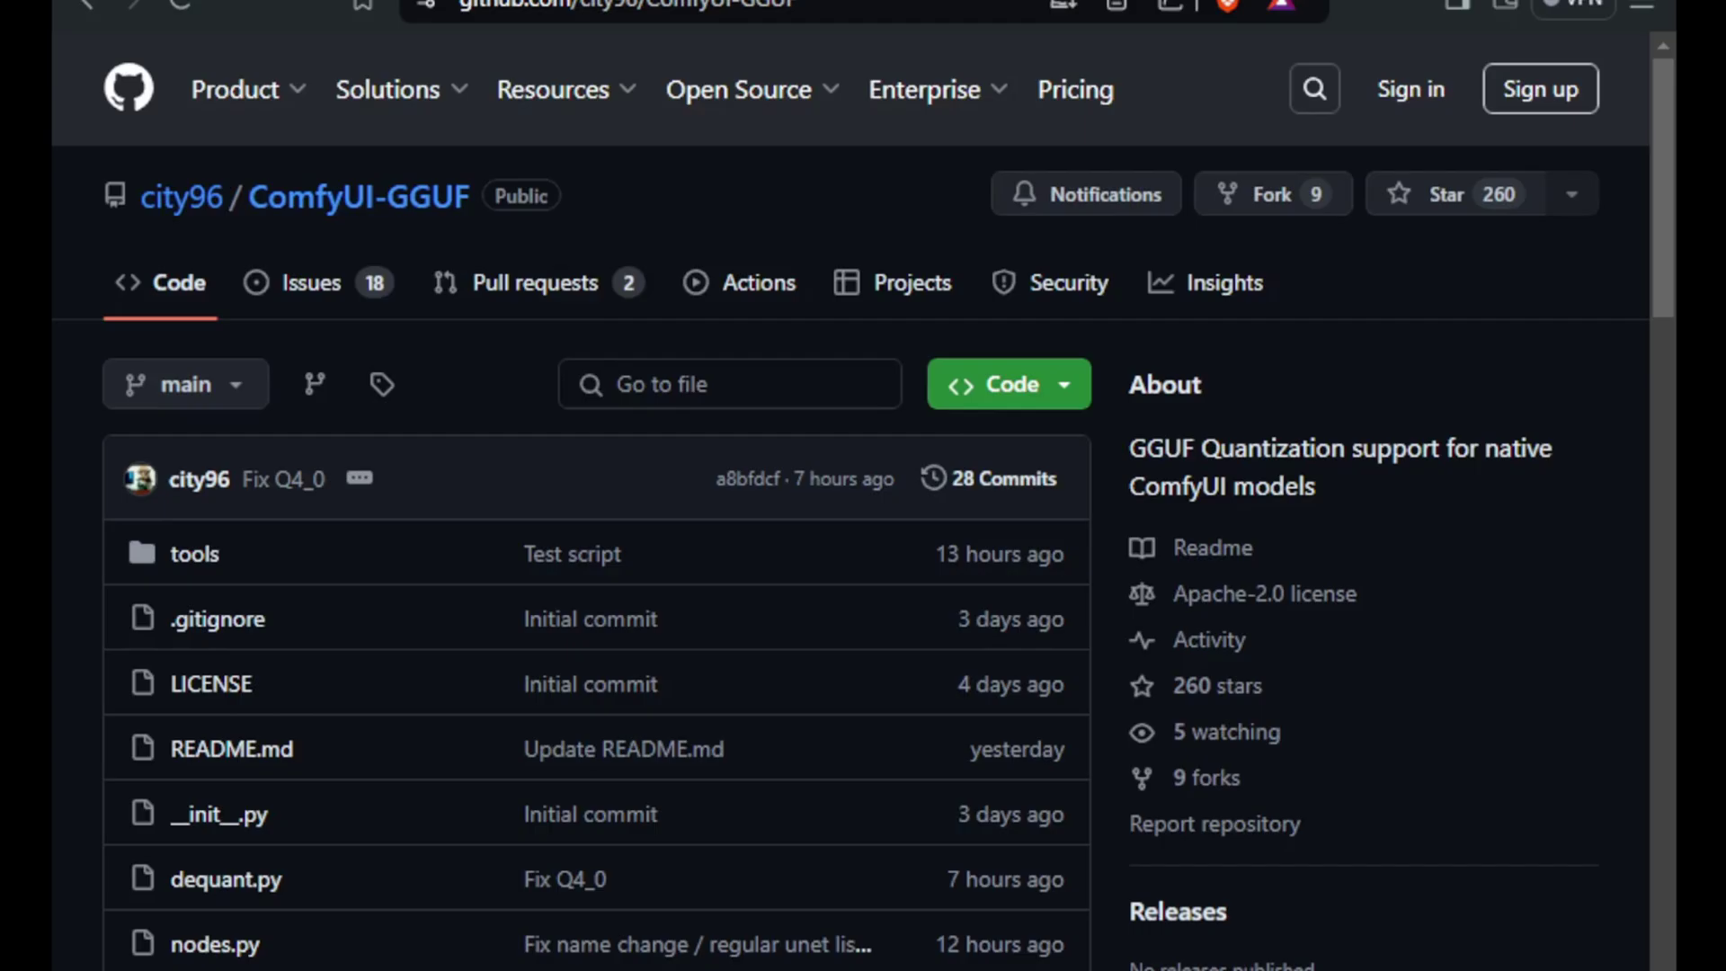
{"action": "left_click", "coordinate": [1059, 386]}
{"action": "left_click", "coordinate": [1041, 603]}
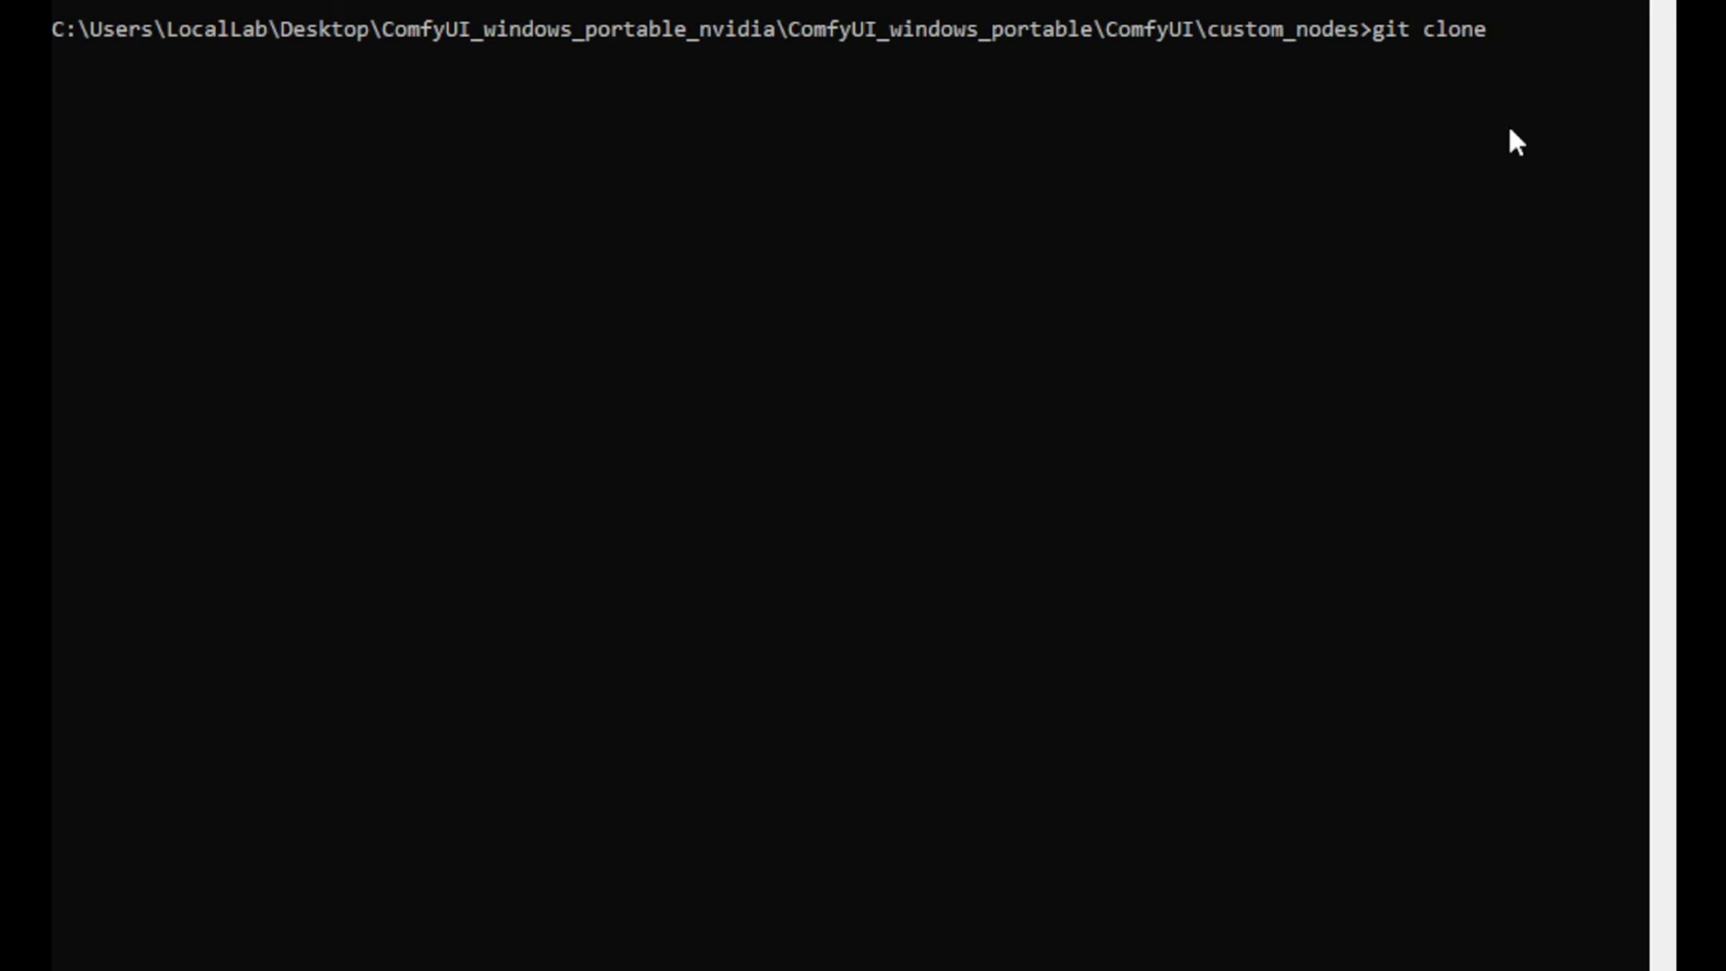
{"action": "key", "text": "ctrl+v"}
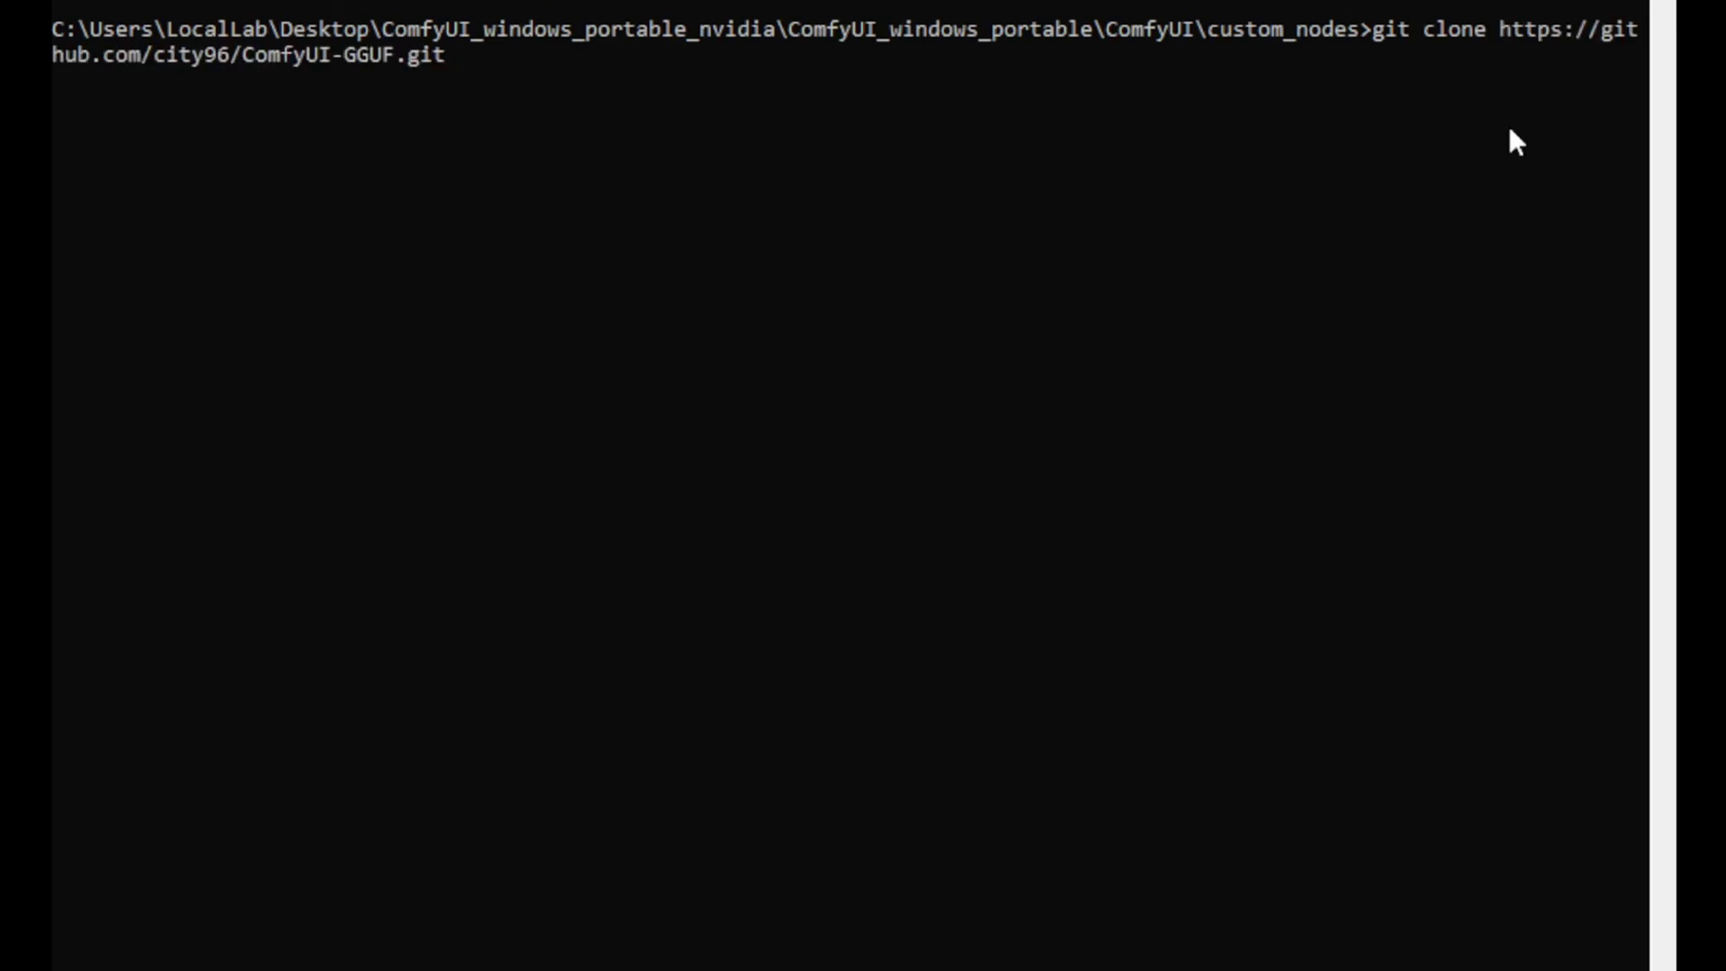
{"action": "key", "text": "Return"}
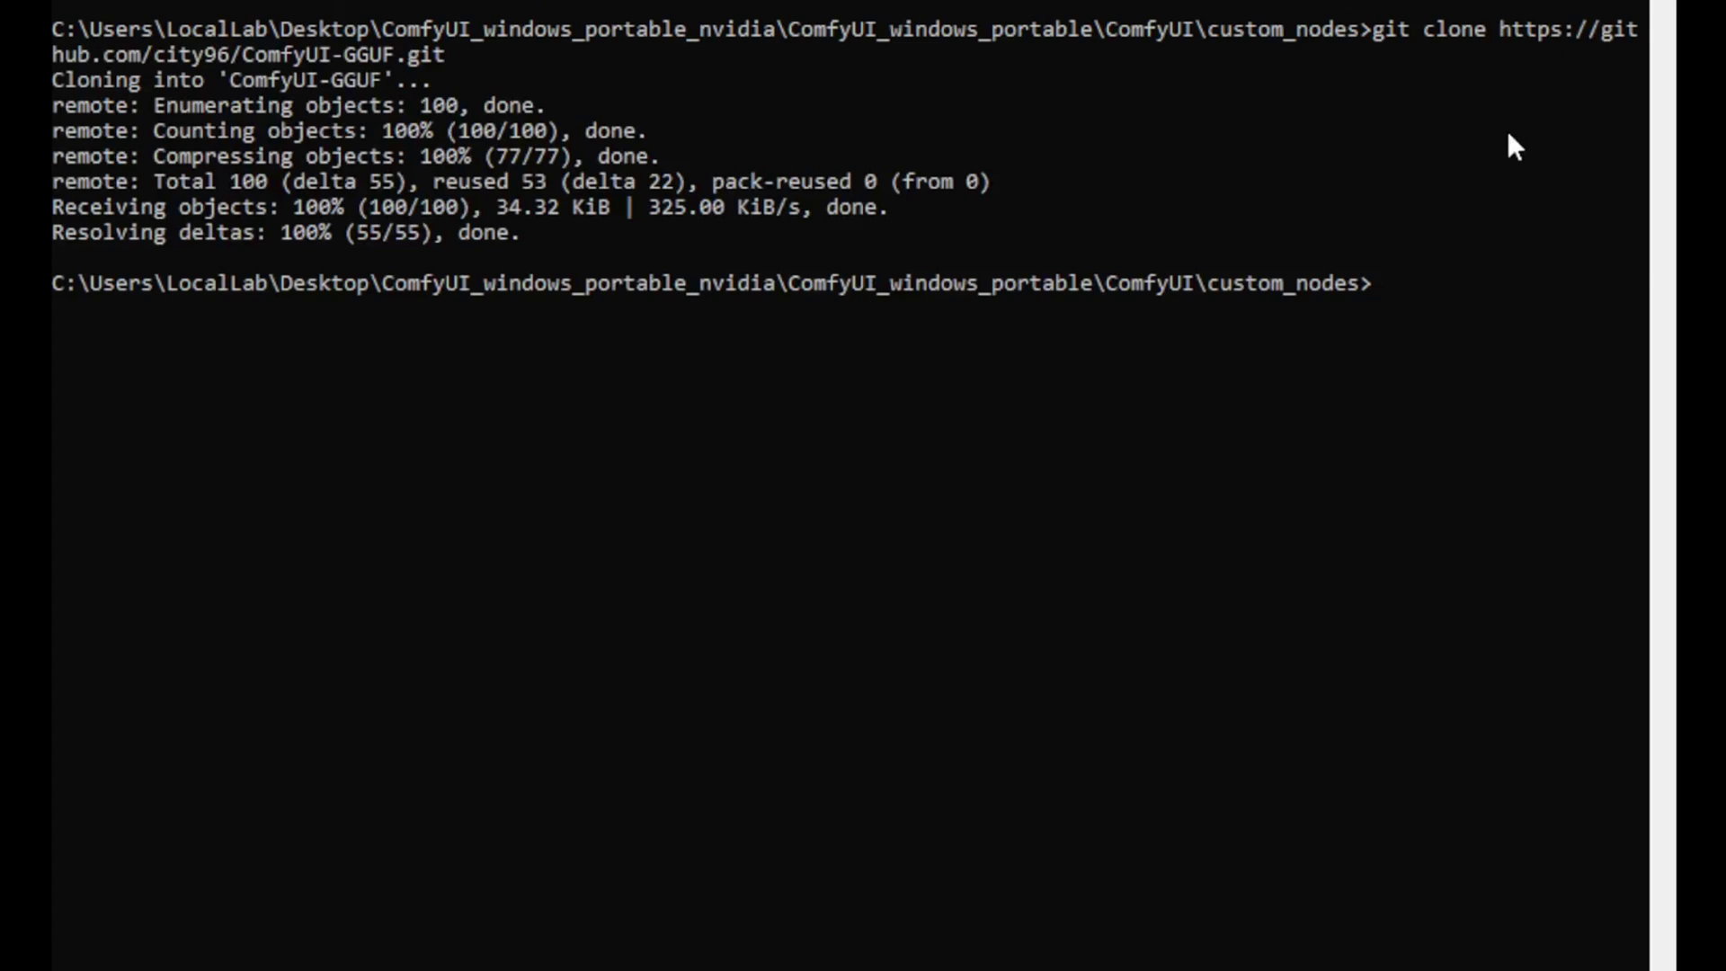
Run cd.. to move up to the ComfyUI_windows_portable folder
{"action": "type", "text": "cd.."}
{"action": "type", "text": "cd.."}
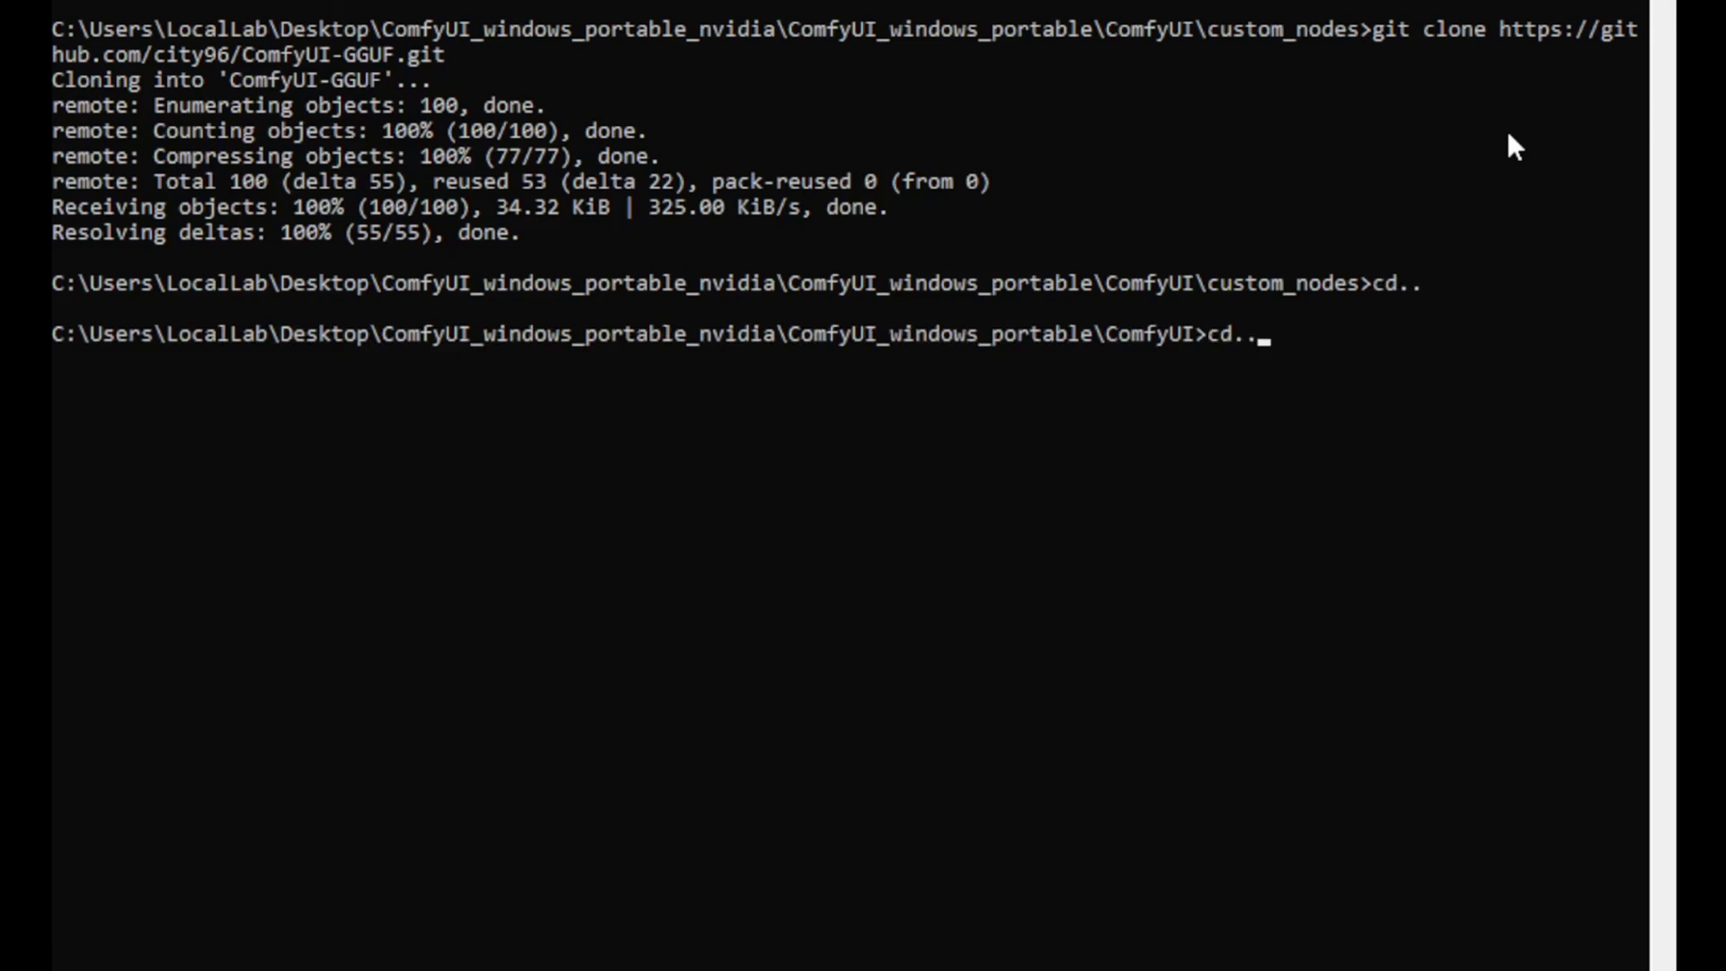
{"action": "key", "text": "Return"}
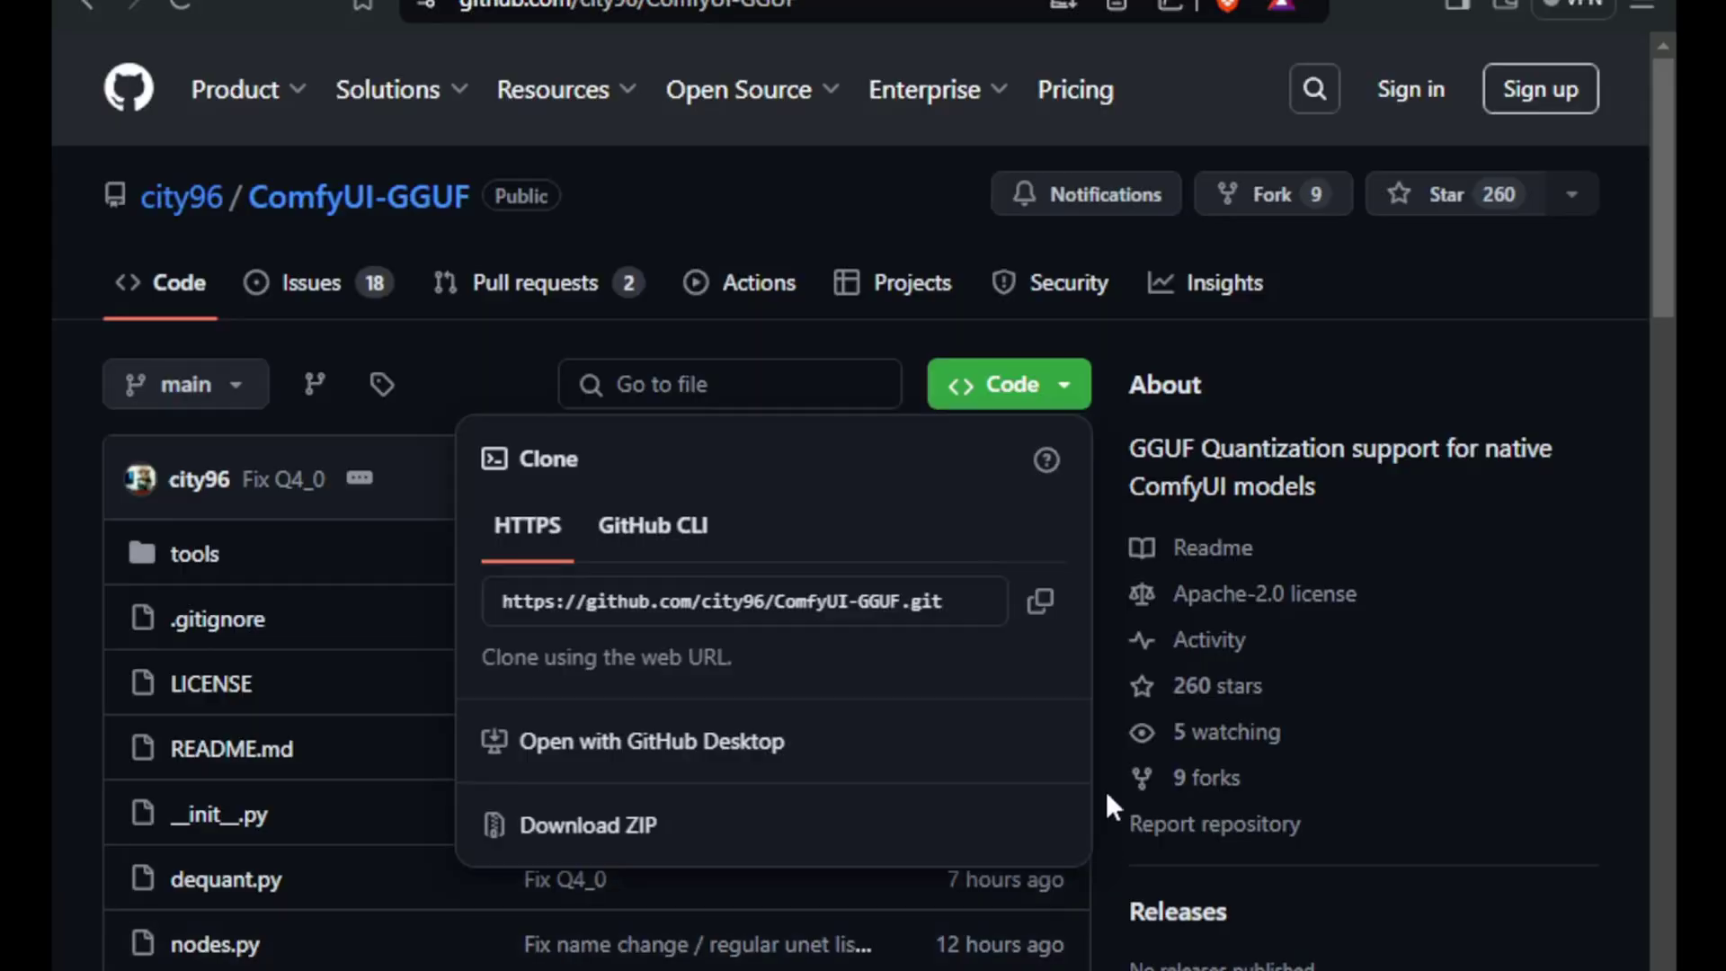
Postpone the restart reminder and copy the README's standalone pip install requirements command
{"action": "scroll", "coordinate": [1110, 719], "scroll_direction": "down", "scroll_amount": 10}
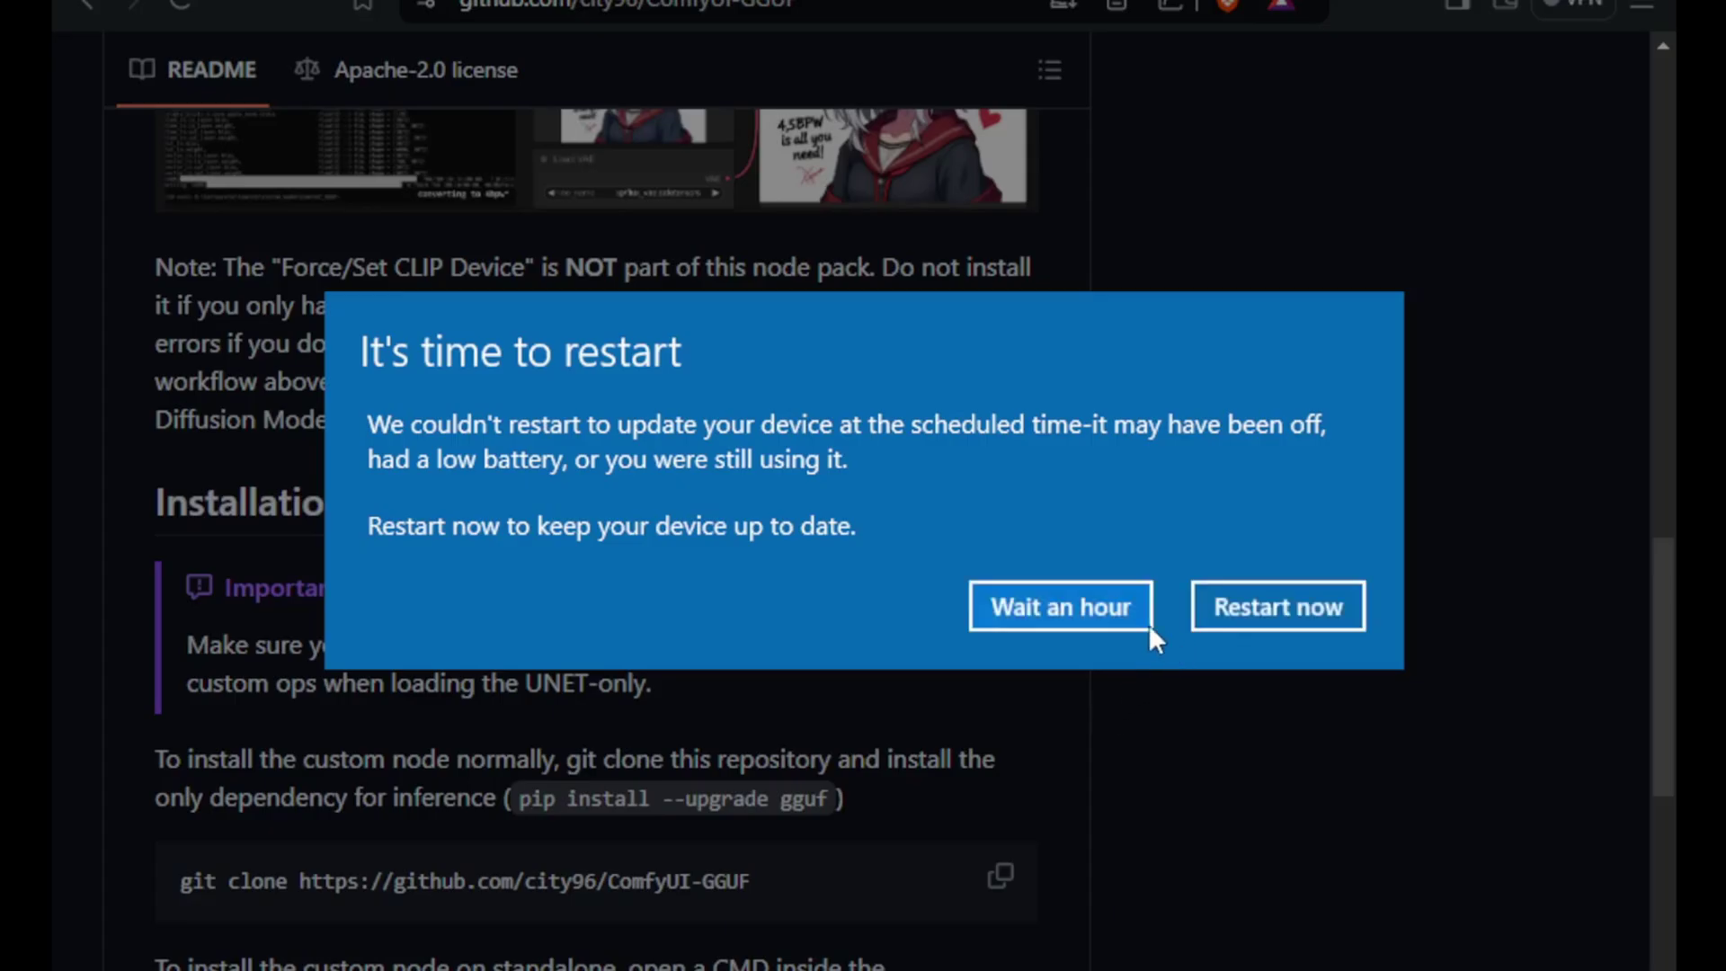
{"action": "left_click", "coordinate": [1150, 626]}
{"action": "scroll", "coordinate": [1109, 624], "scroll_direction": "down", "scroll_amount": 6}
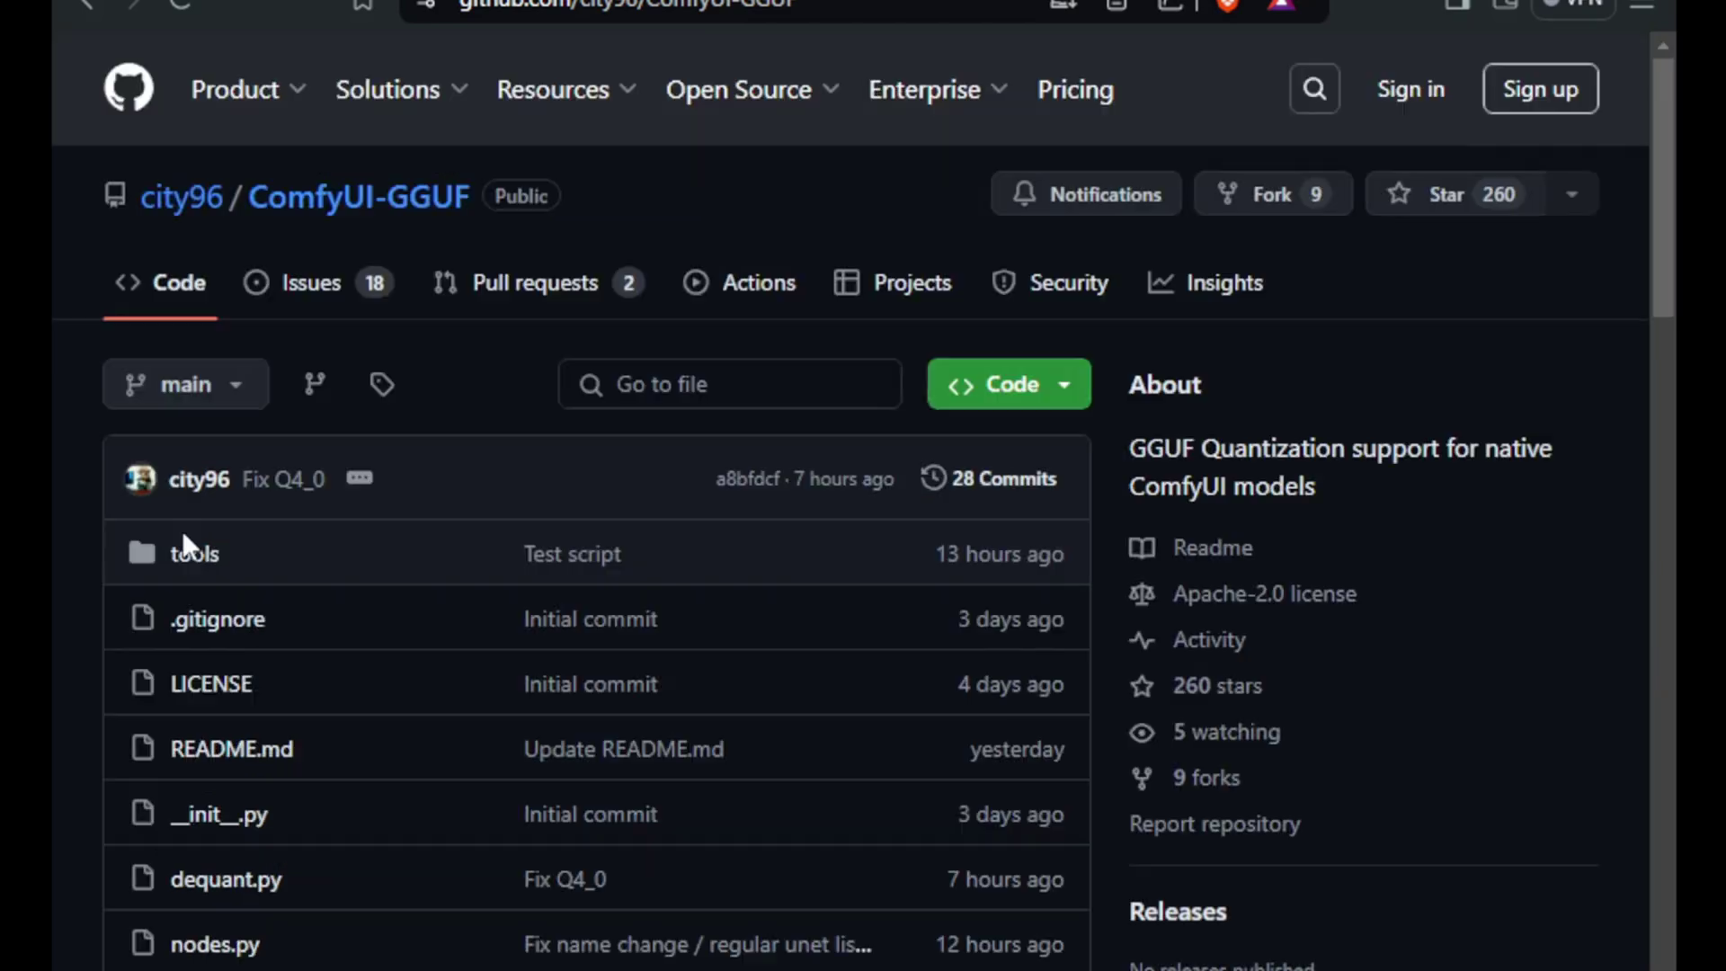
{"action": "scroll", "coordinate": [756, 585], "scroll_direction": "down", "scroll_amount": 10}
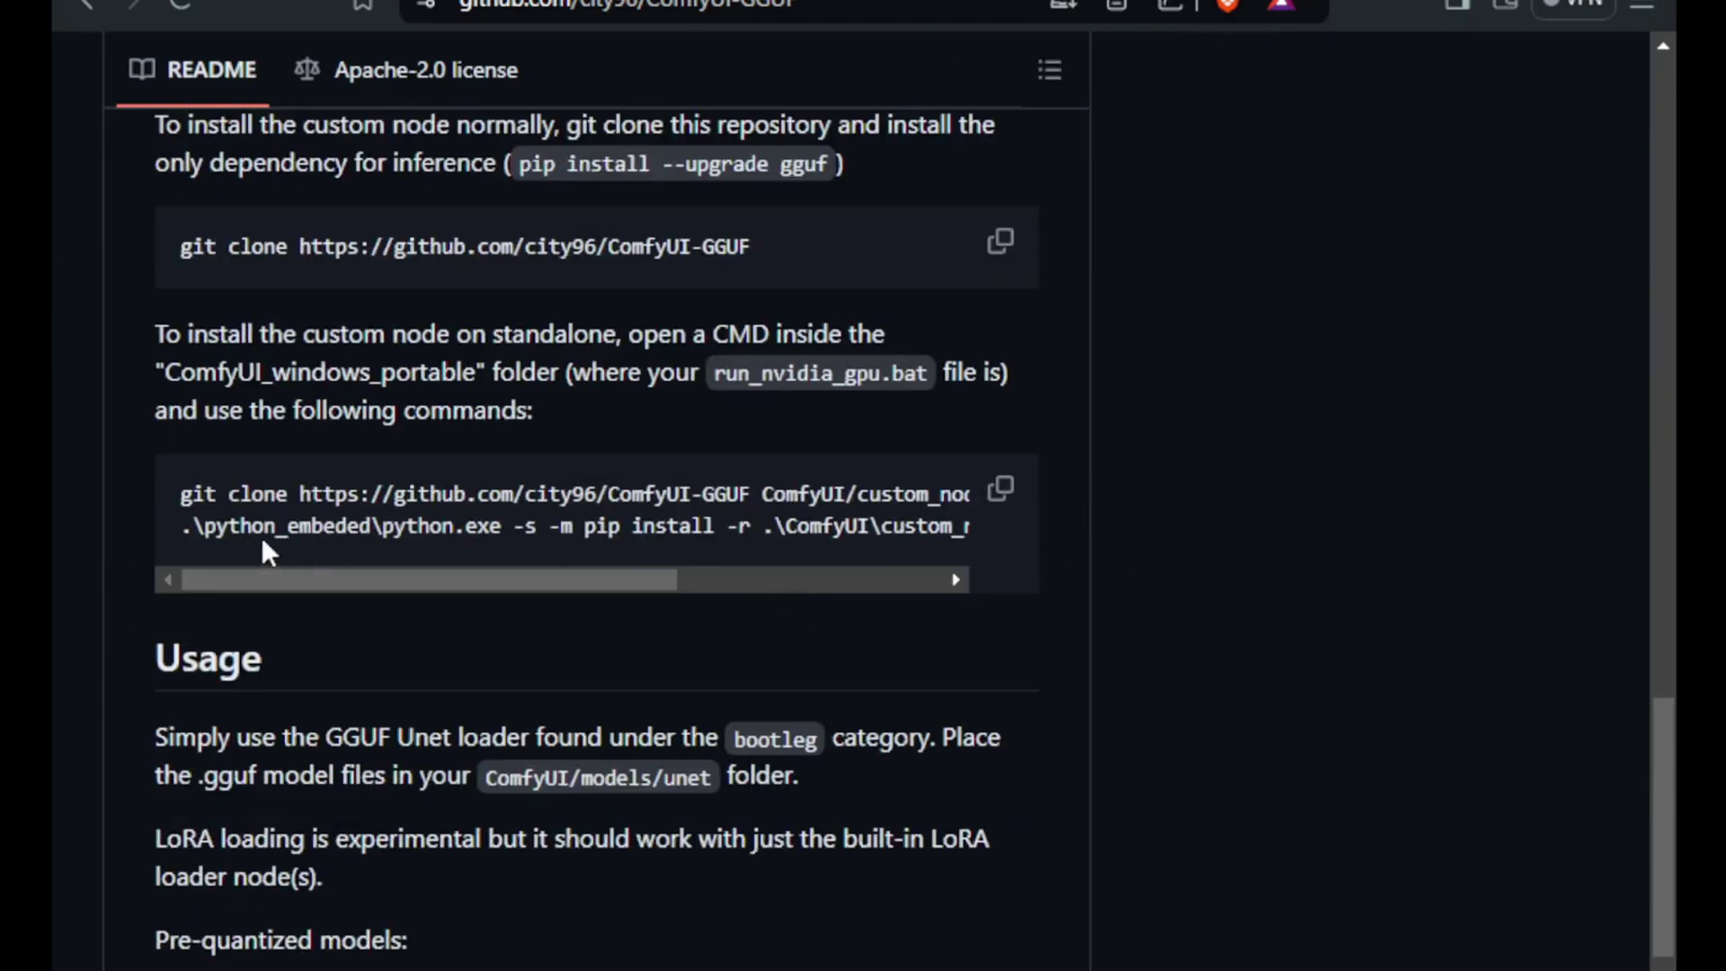
{"action": "left_click_drag", "start_coordinate": [181, 525], "coordinate": [973, 524]}
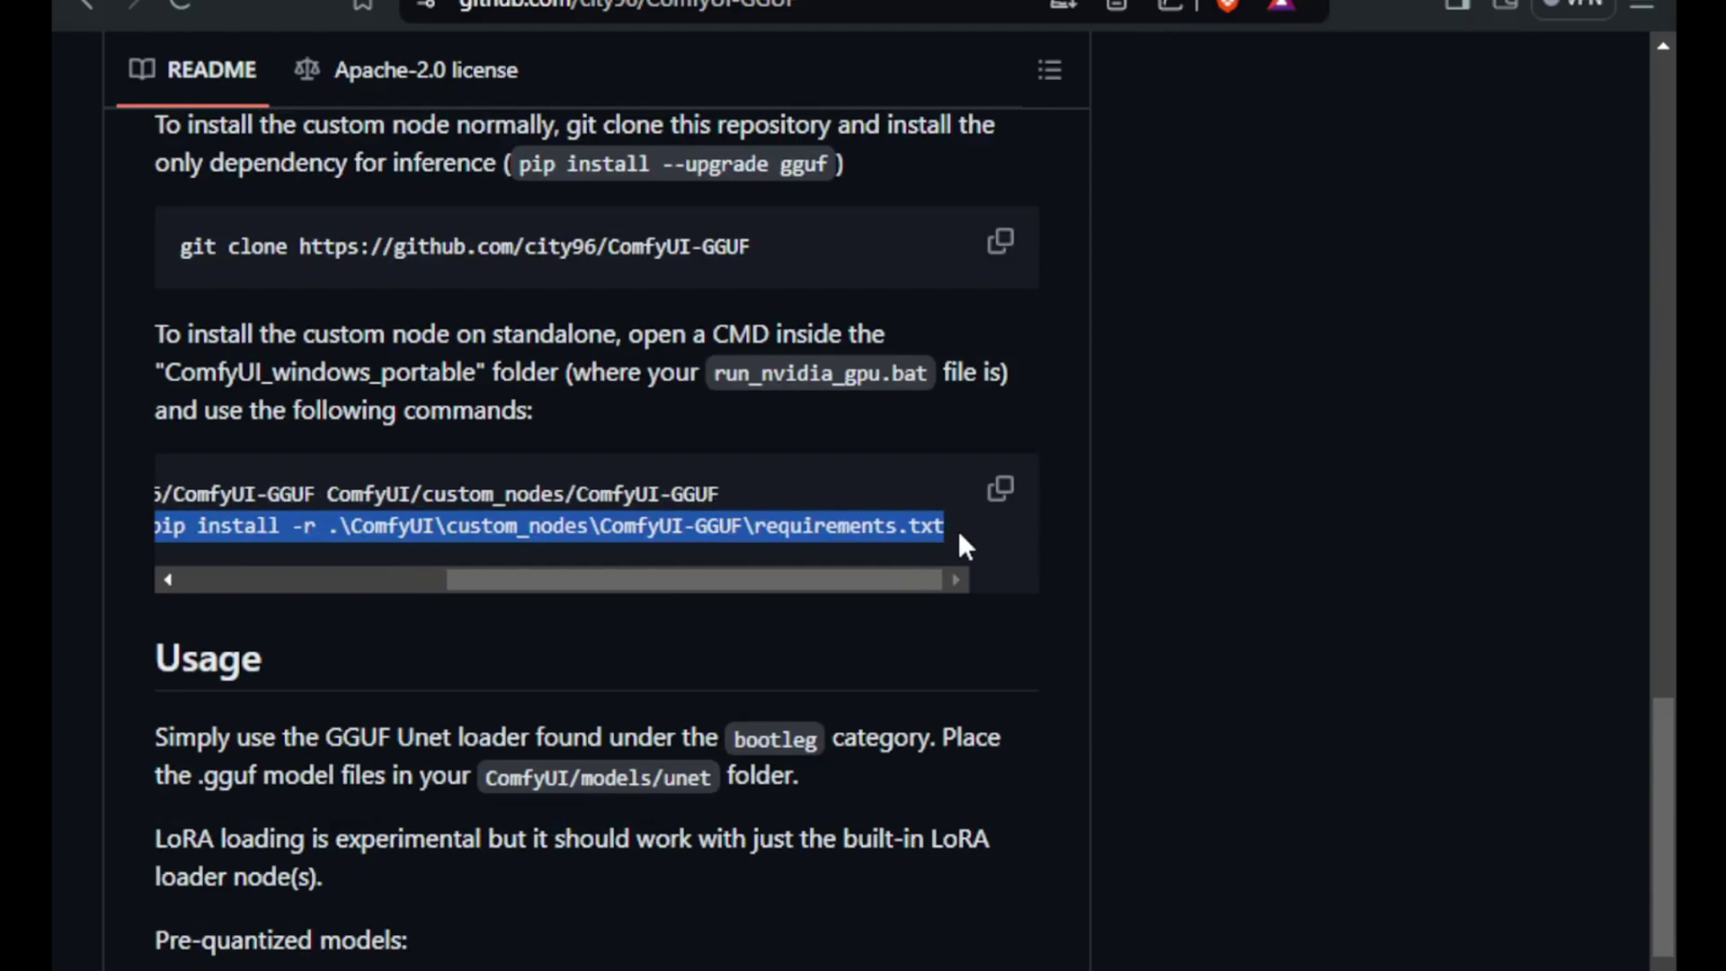
{"action": "right_click", "coordinate": [894, 530]}
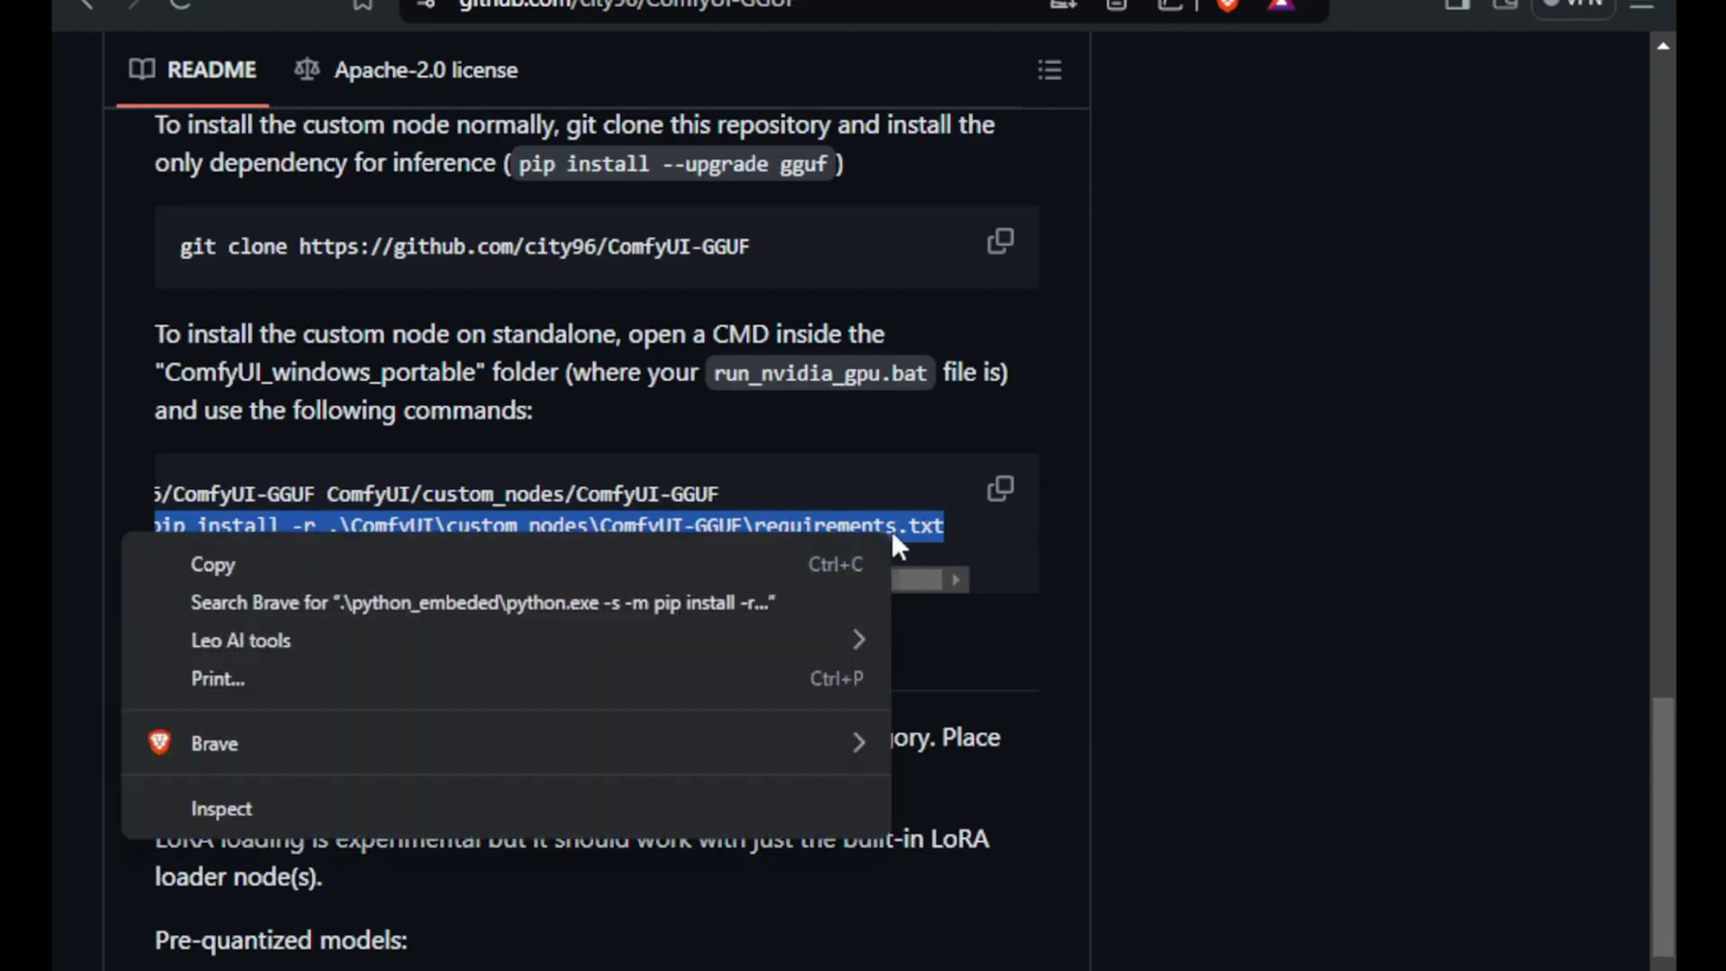
{"action": "left_click", "coordinate": [600, 570]}
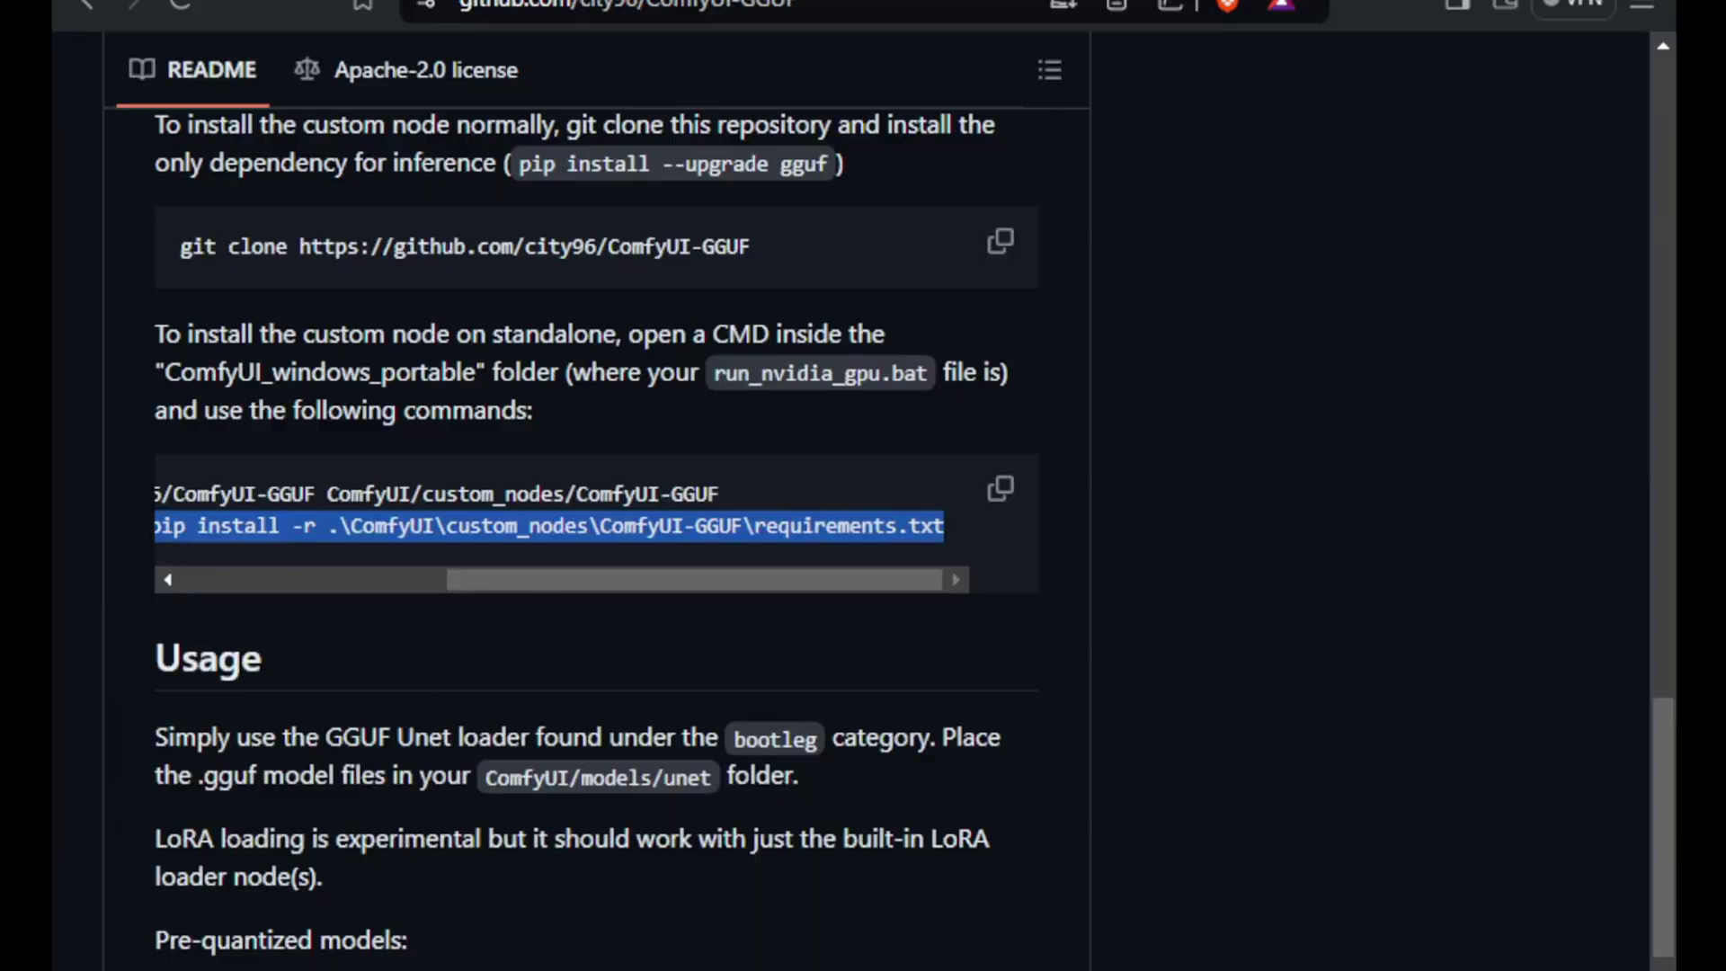
Paste and run the python_embeded pip install -r requirements command in Command Prompt
{"action": "key", "text": "alt+Tab"}
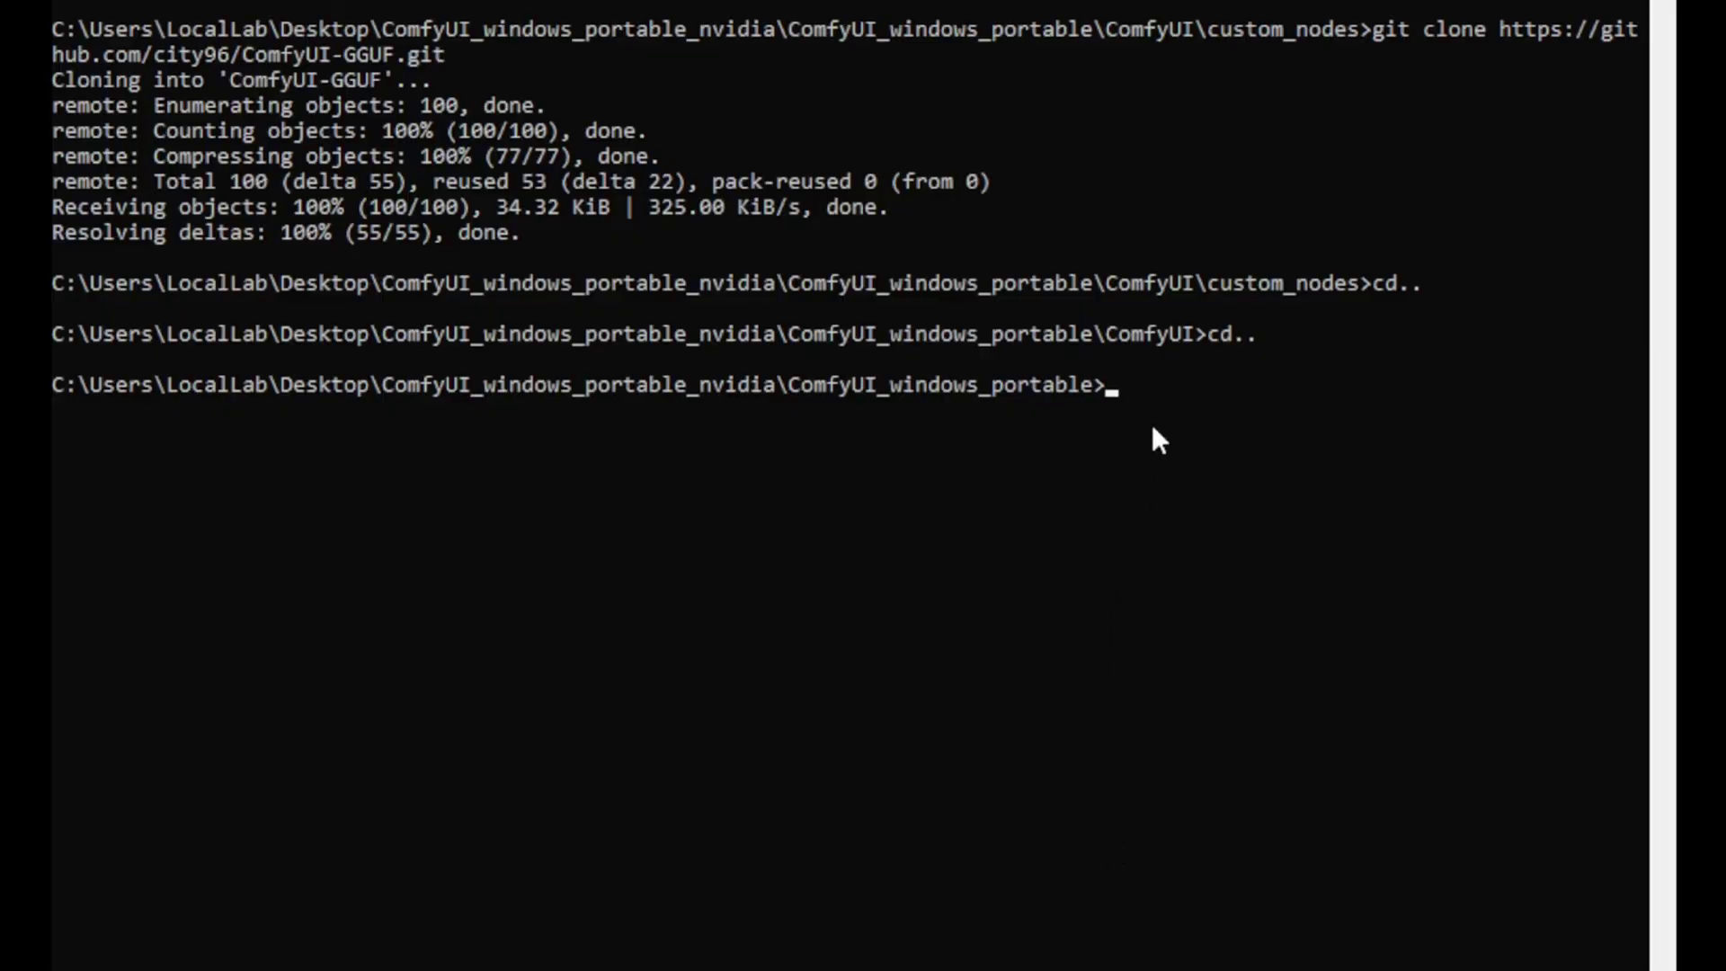
{"action": "key", "text": "ctrl+v"}
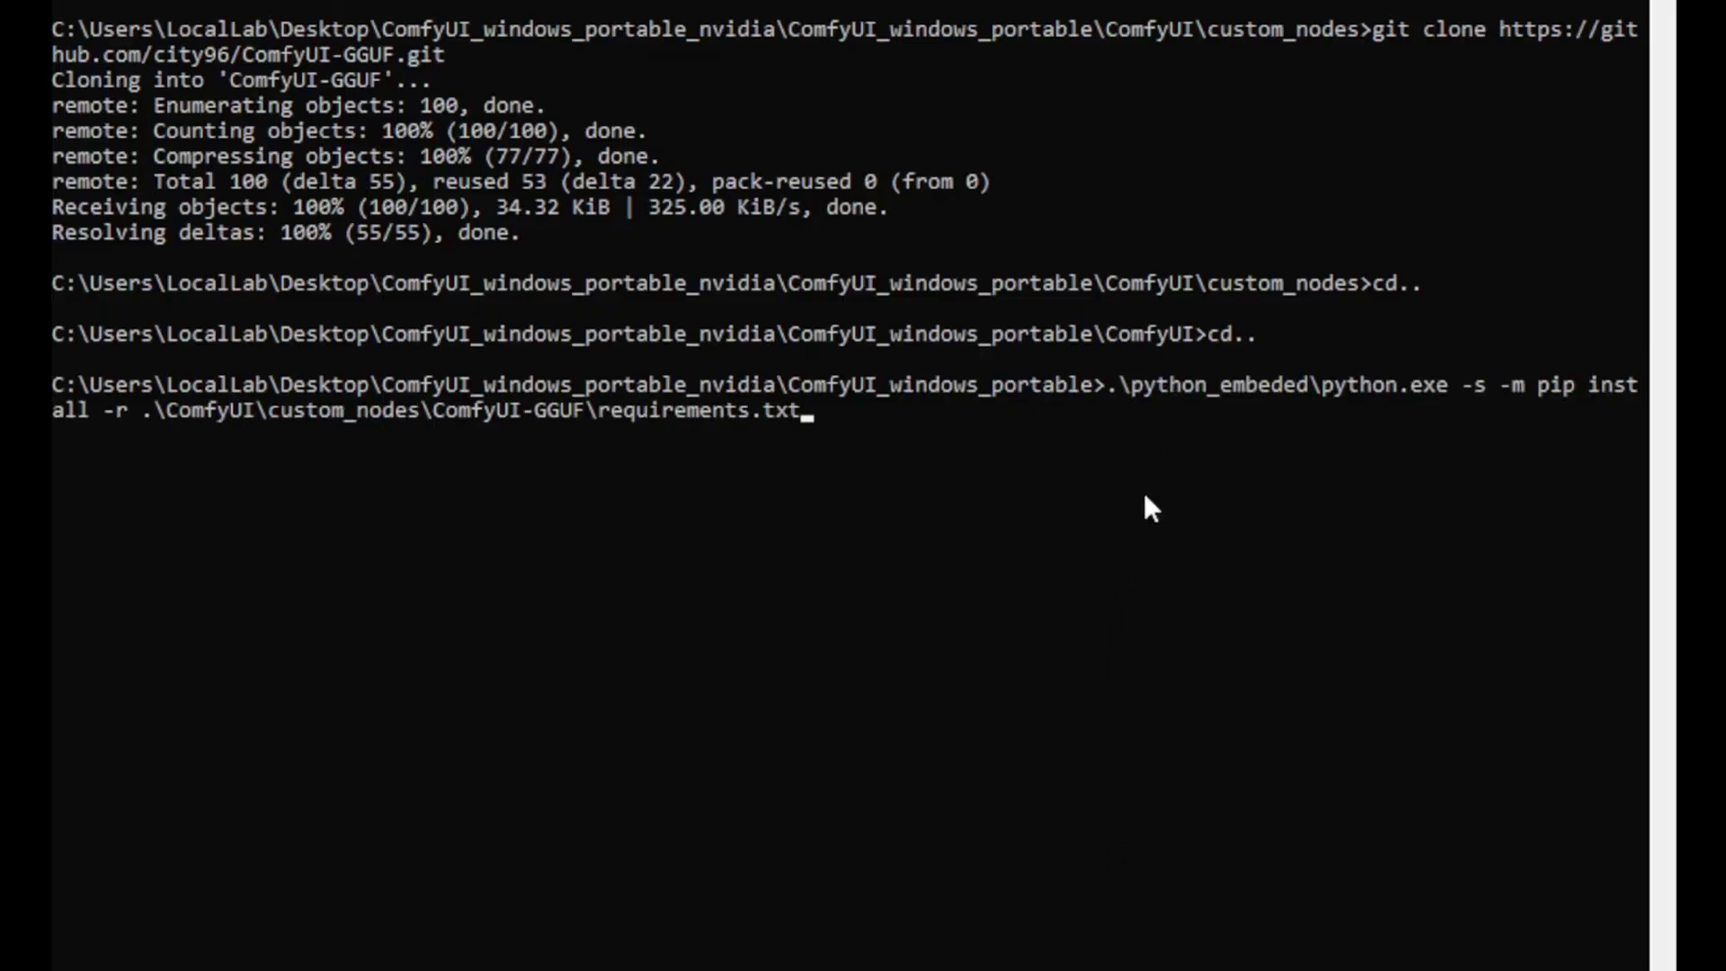
{"action": "key", "text": "Return"}
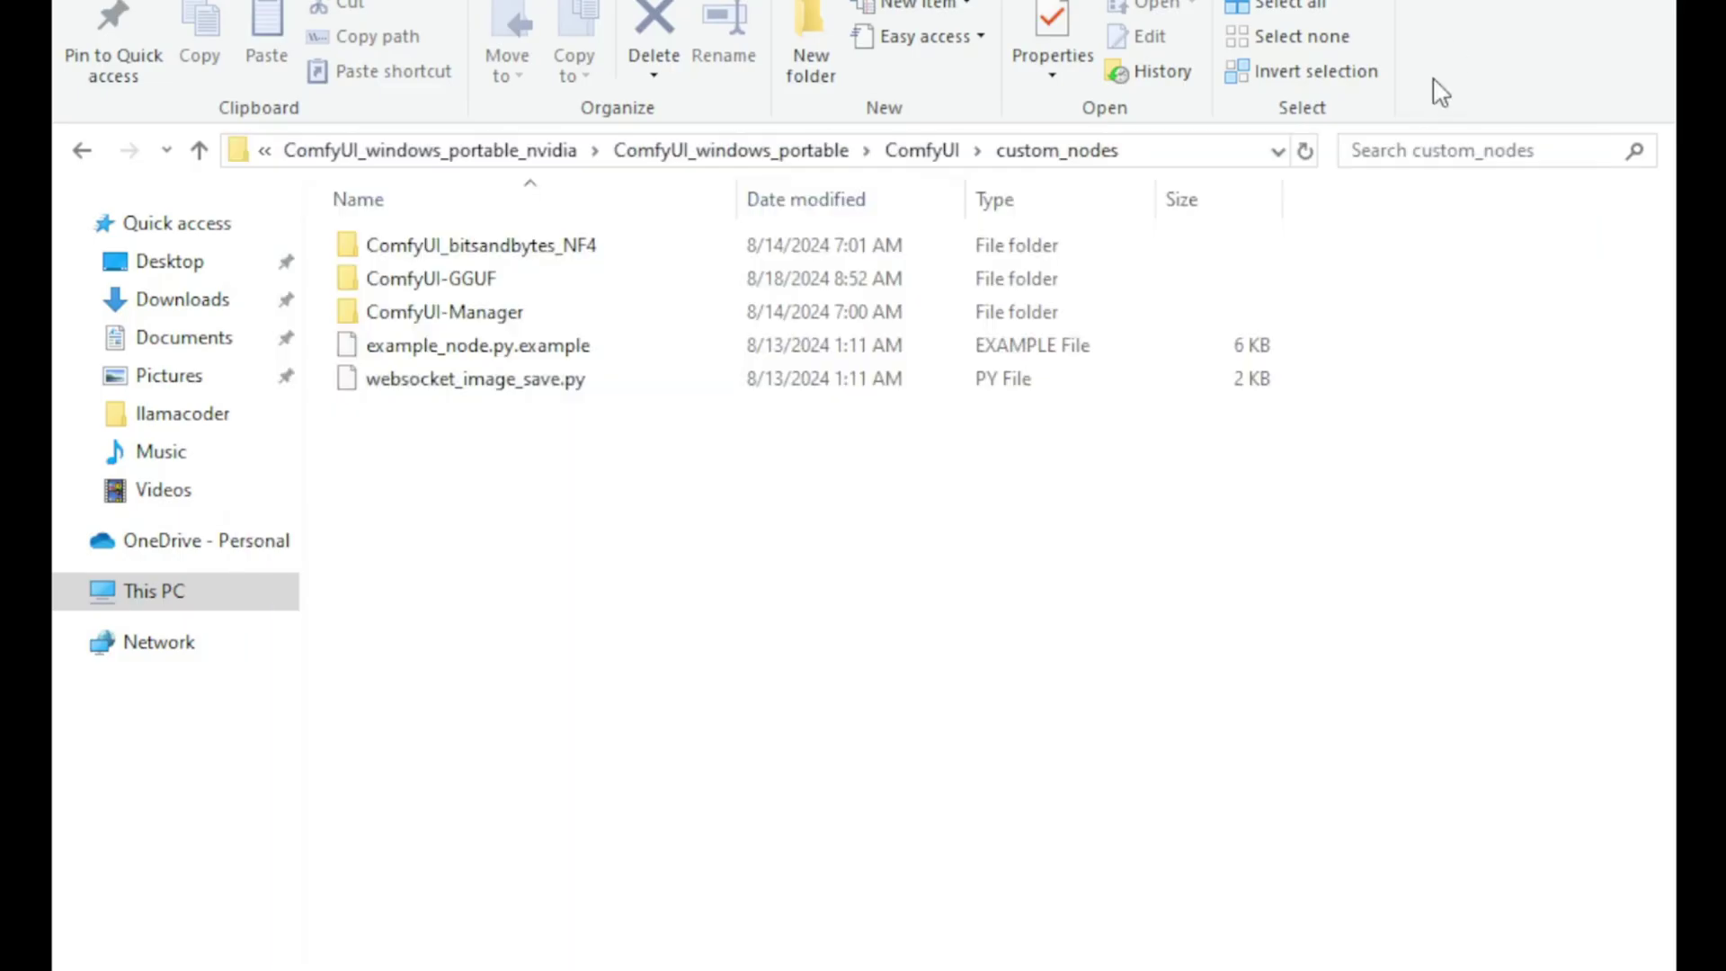
Go to ComfyUI_windows_portable and run run_nvidia_gpu to launch ComfyUI
{"action": "left_click", "coordinate": [804, 155]}
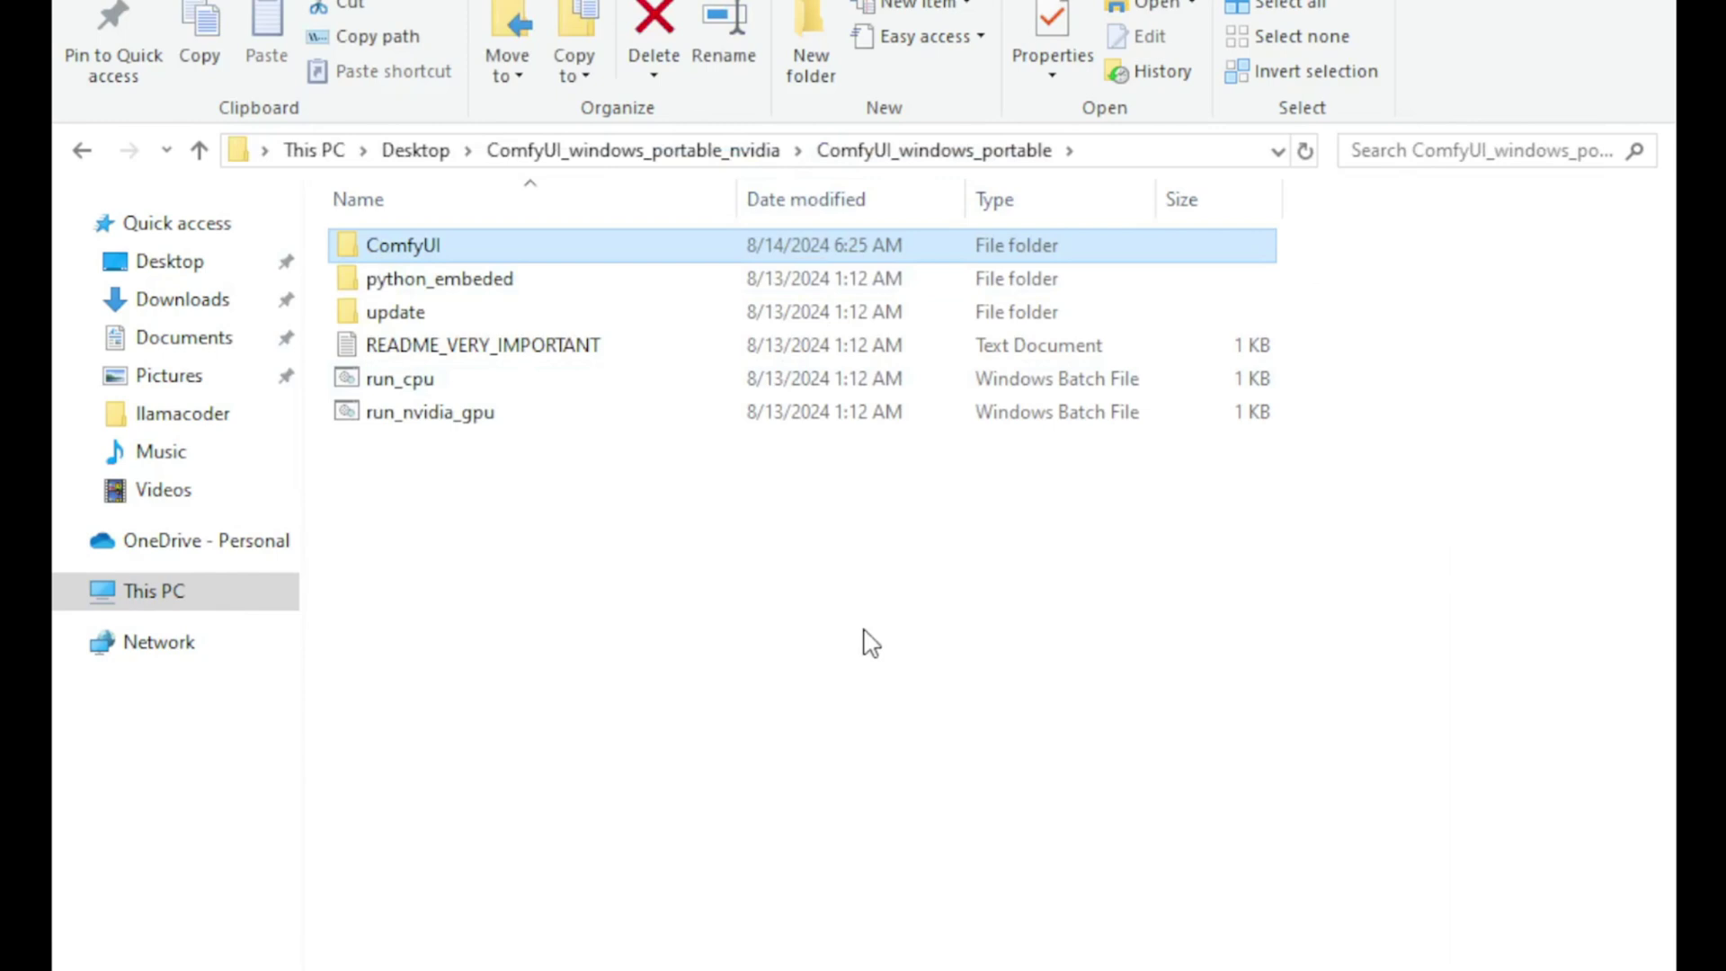
{"action": "double_click", "coordinate": [555, 417]}
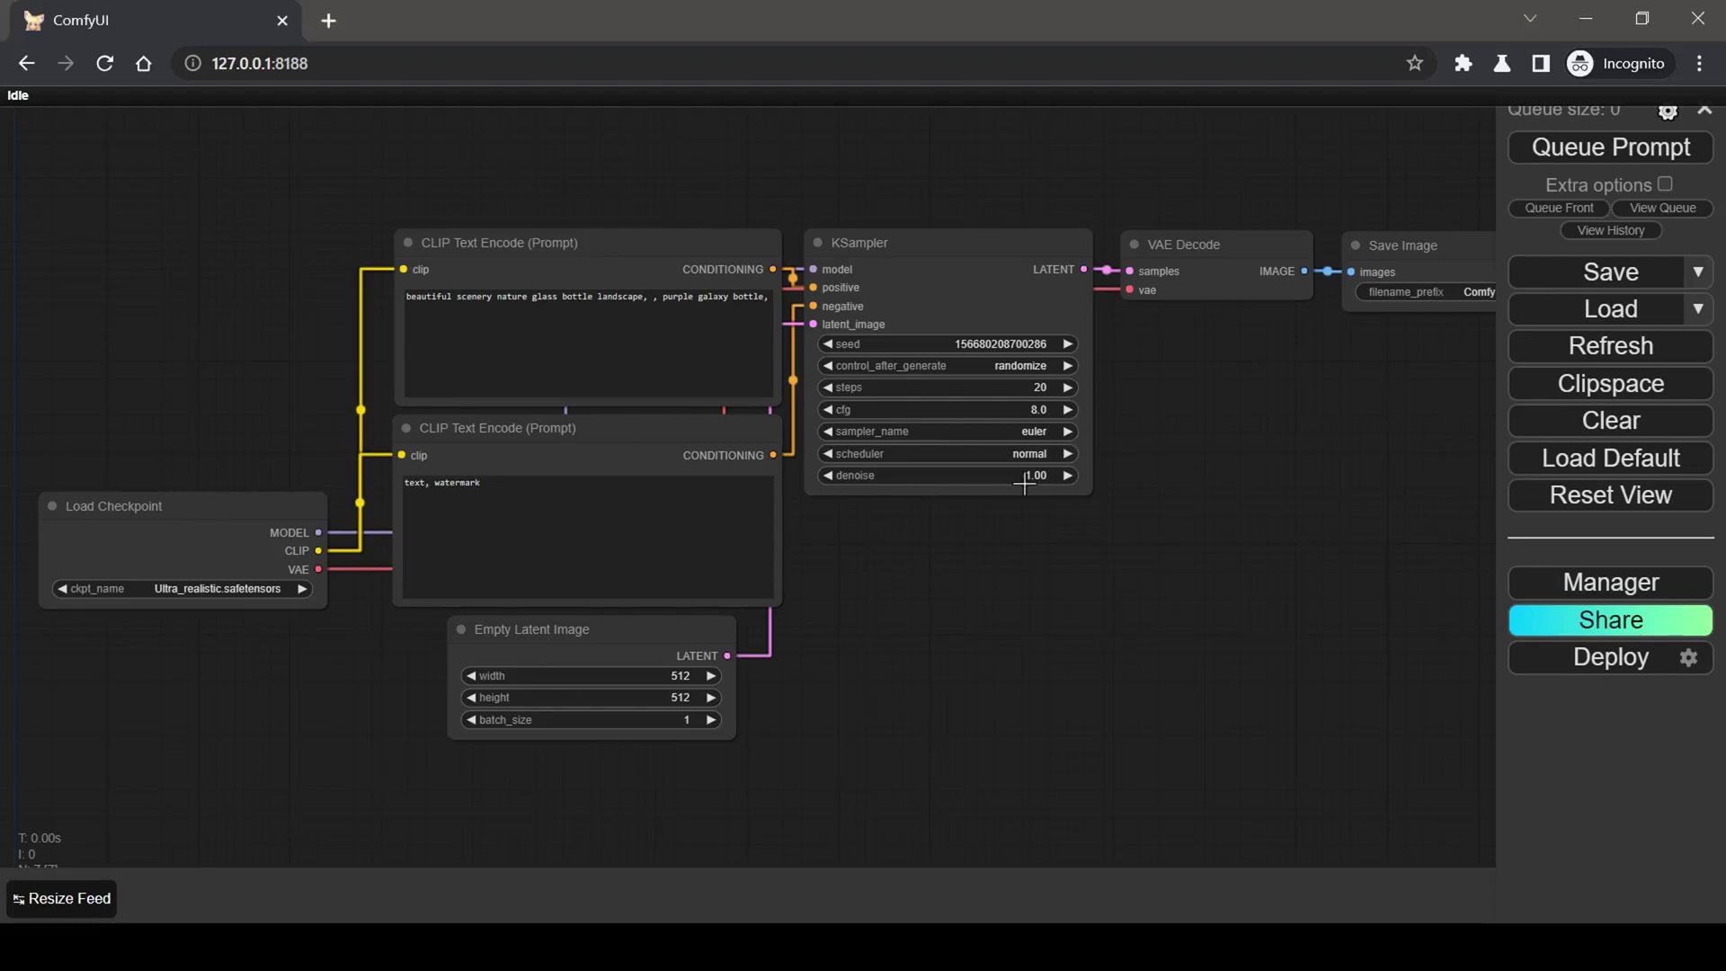
Load the Flux GGUF workflow JSON and keep the unet model at flux1-dev-Q4_0.gguf
{"action": "left_click", "coordinate": [1539, 317]}
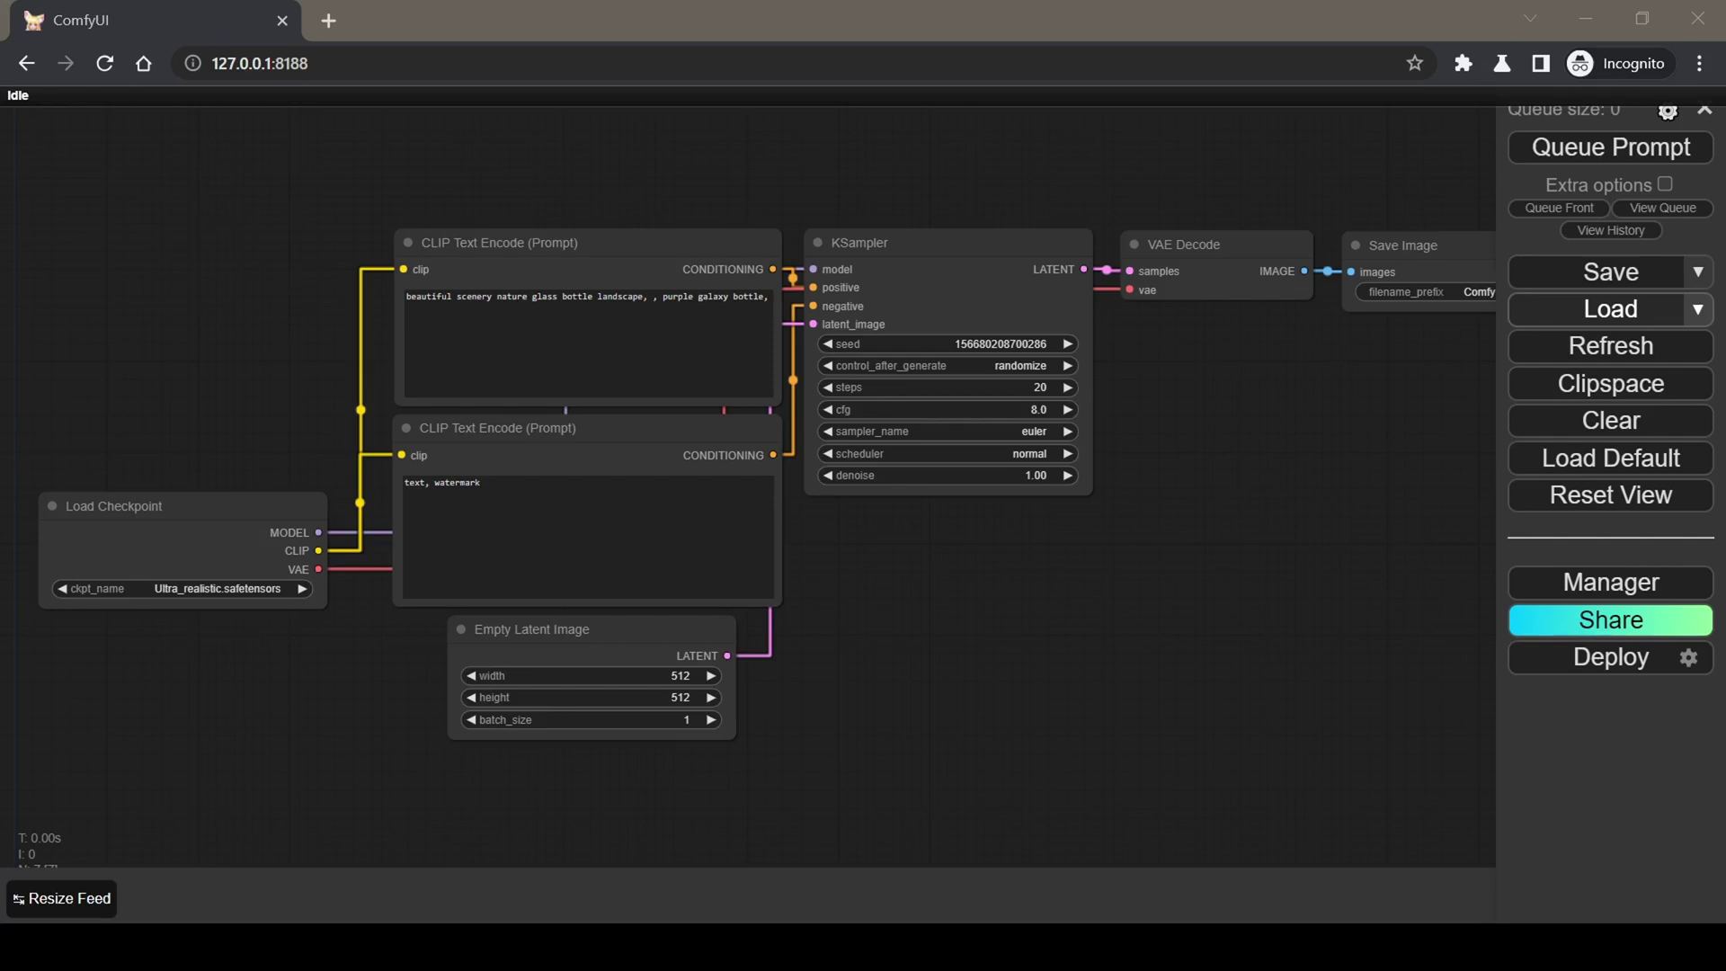
{"action": "double_click", "coordinate": [1119, 639]}
{"action": "left_click_drag", "start_coordinate": [266, 354], "coordinate": [1020, 716]}
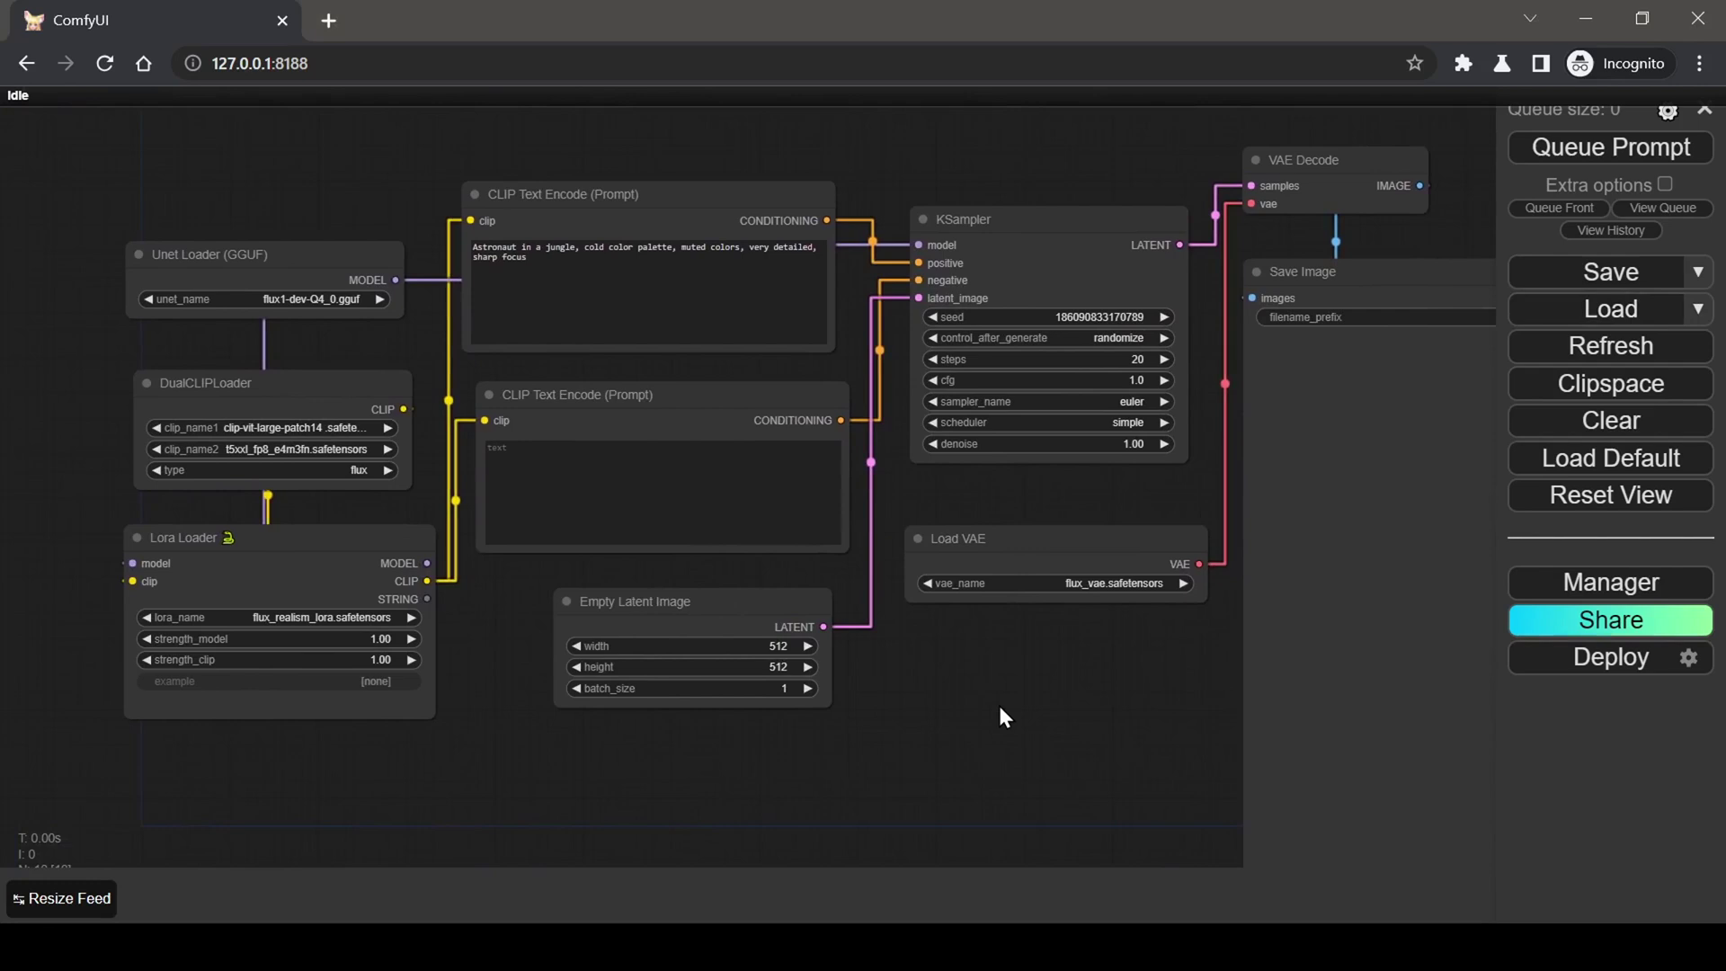
{"action": "scroll", "coordinate": [353, 372], "scroll_direction": "up", "scroll_amount": 1}
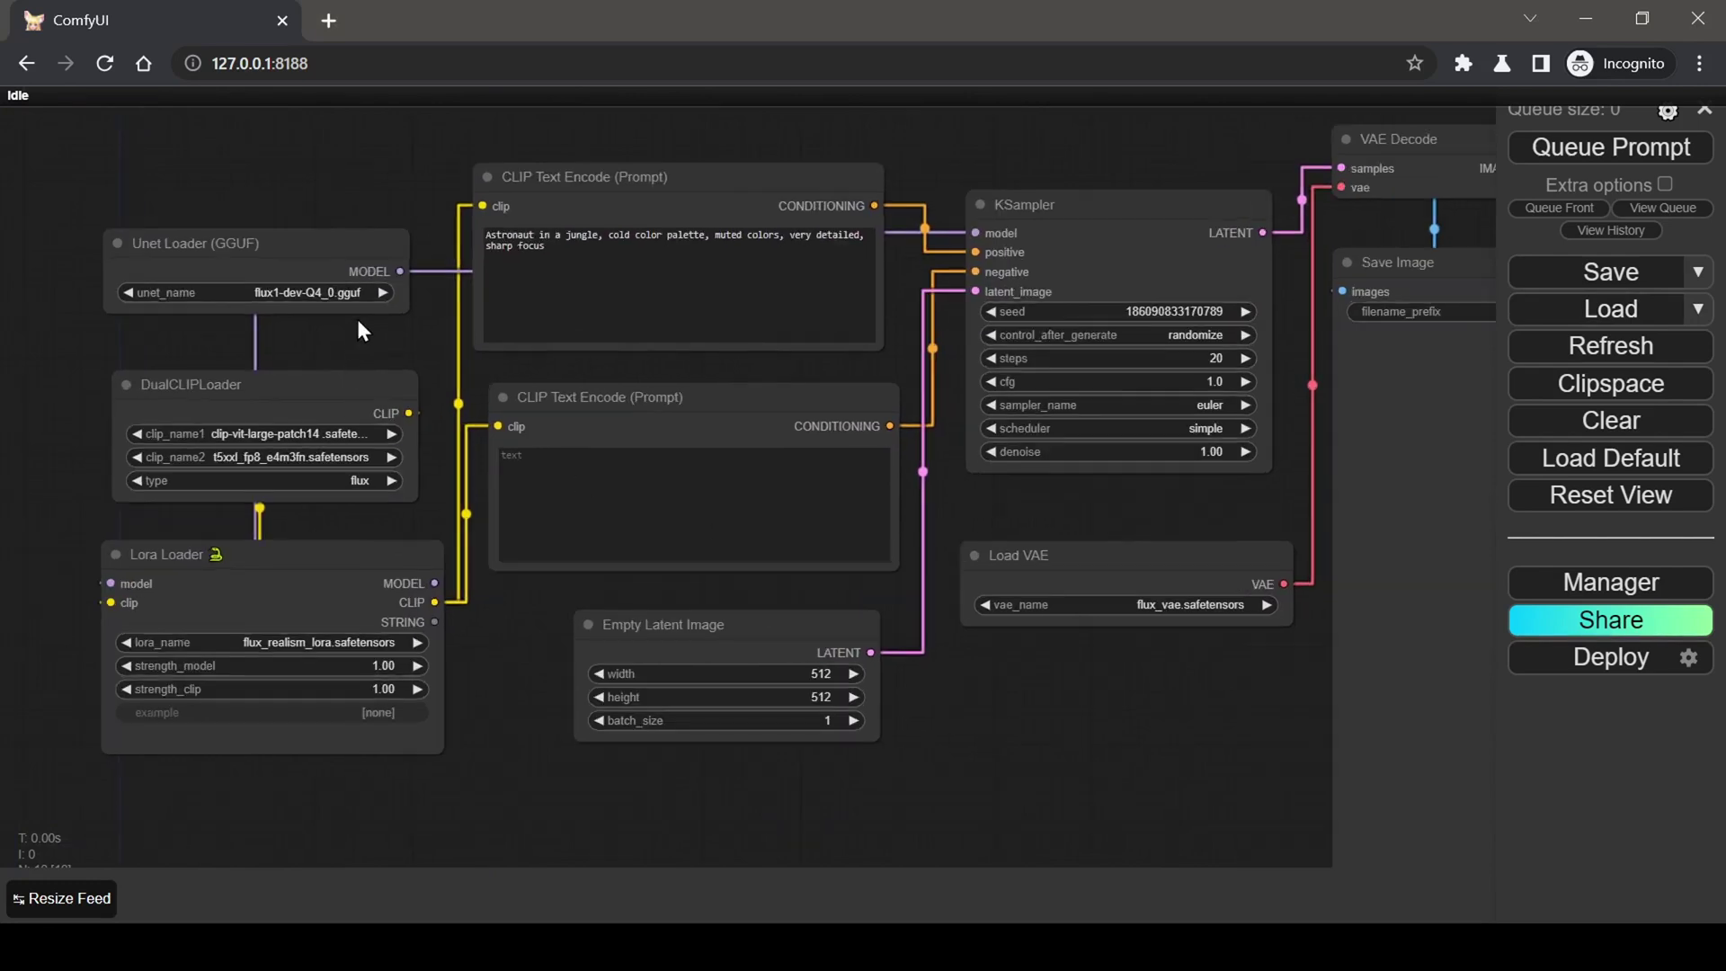
{"action": "left_click", "coordinate": [382, 292]}
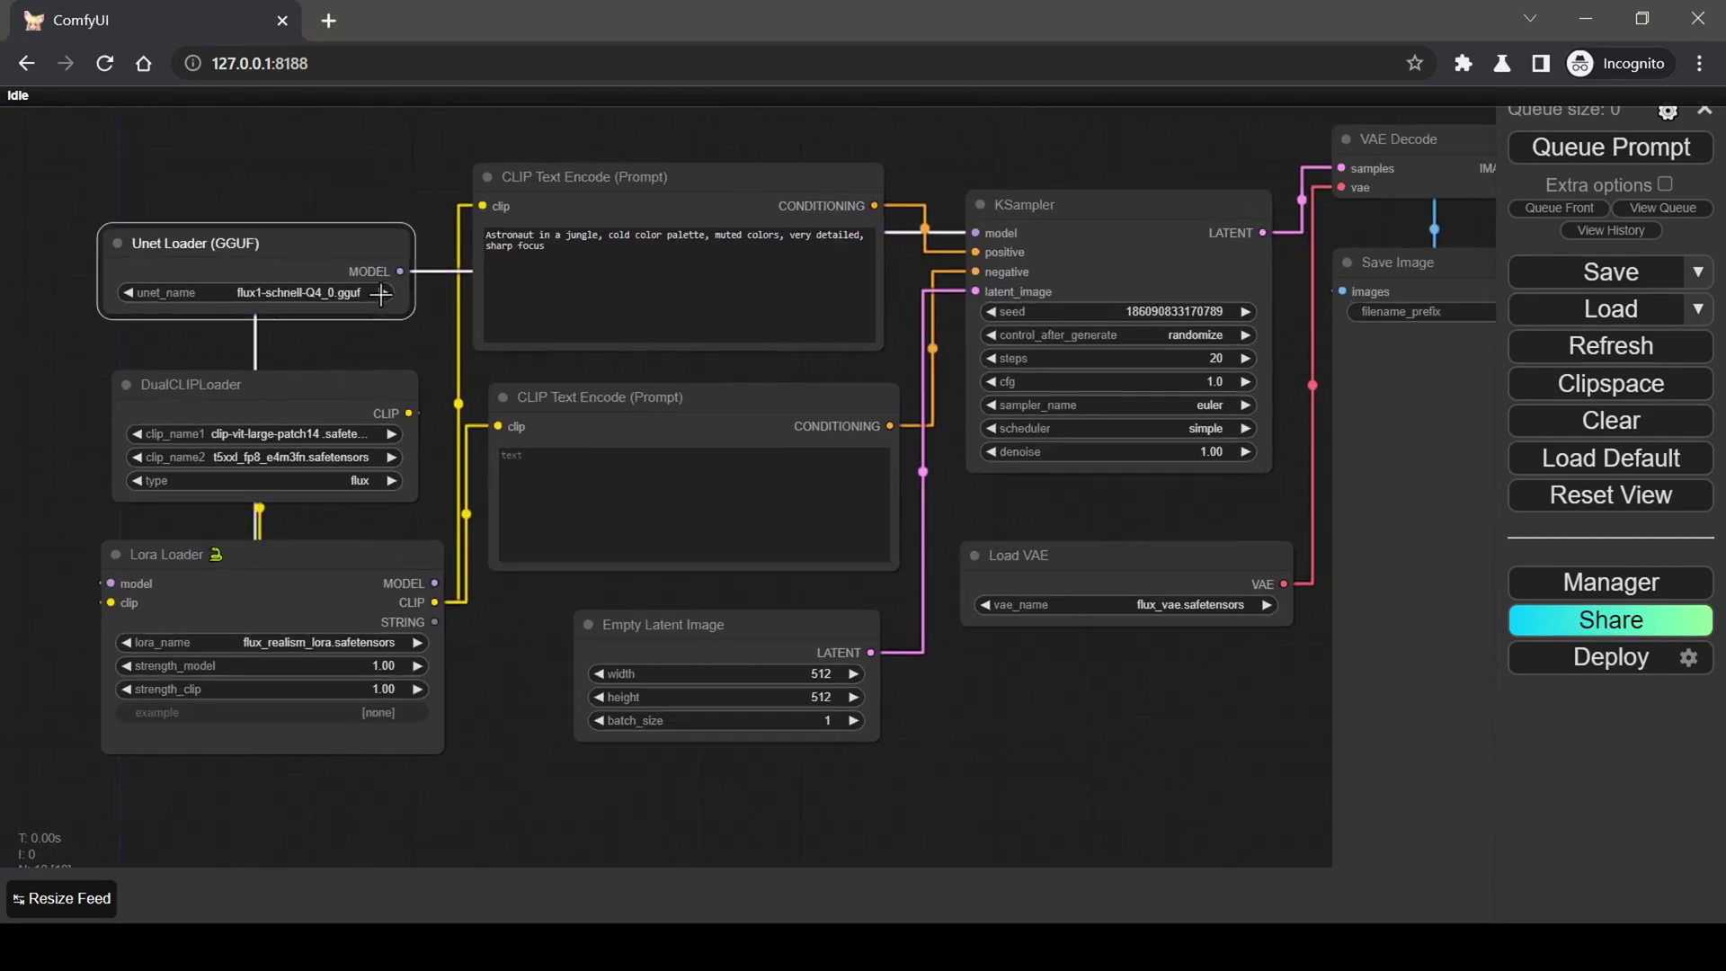
{"action": "left_click", "coordinate": [128, 292]}
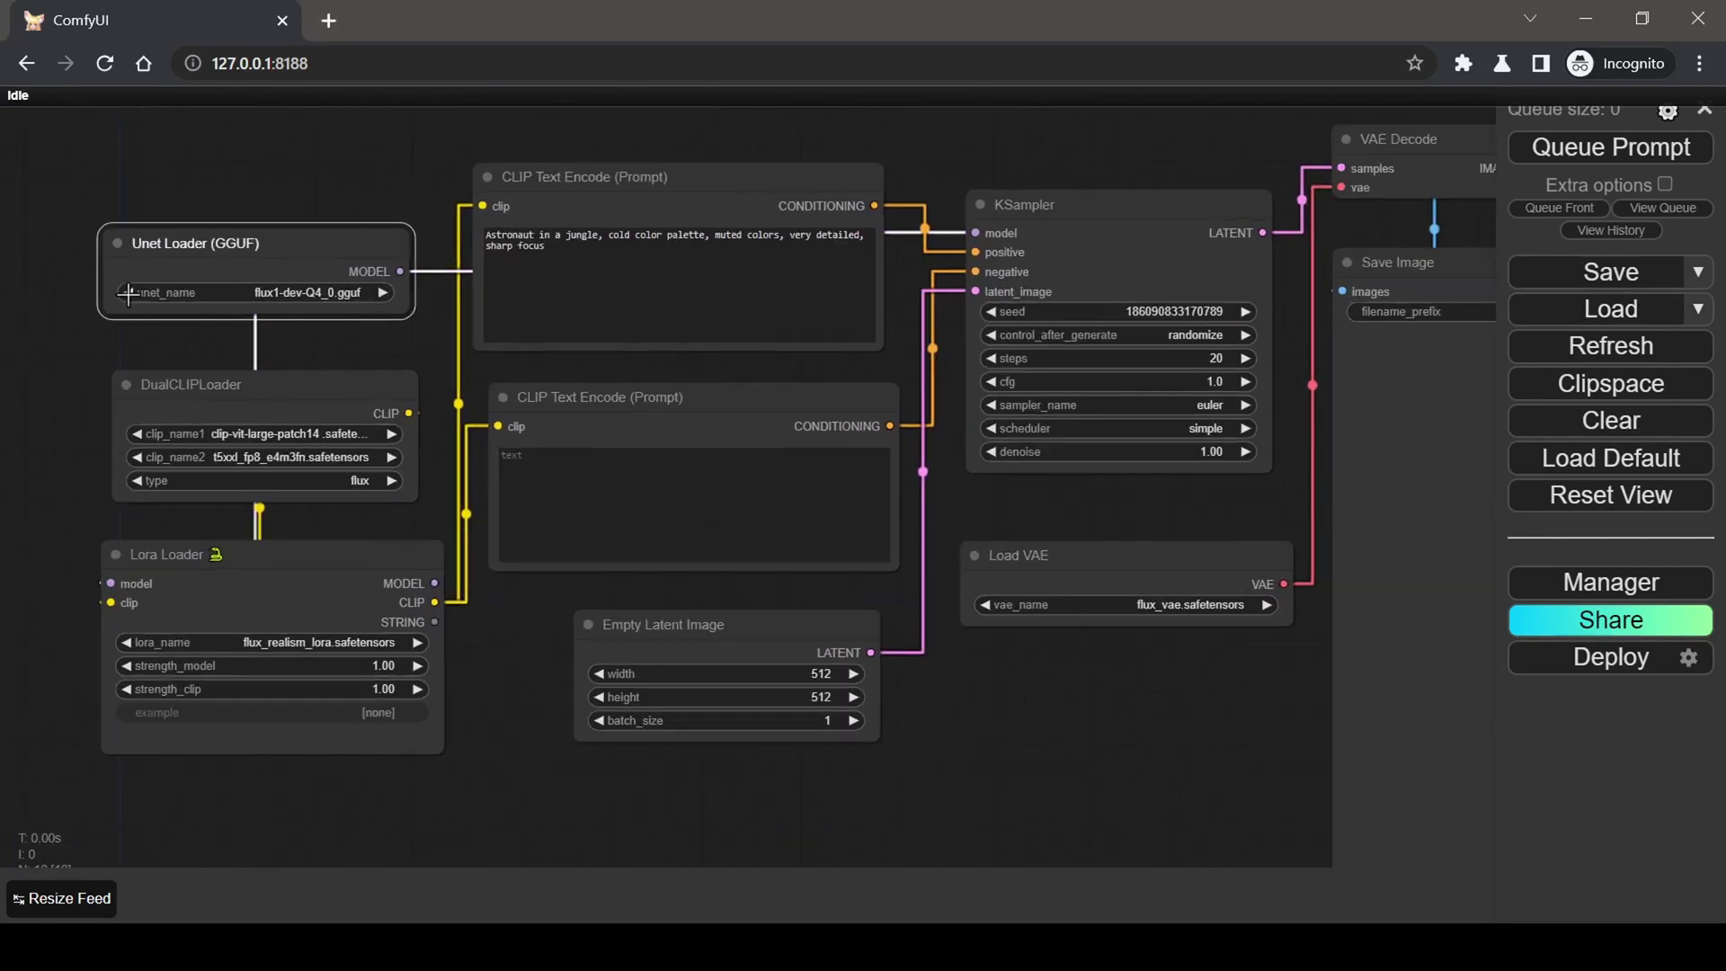
{"action": "left_click", "coordinate": [428, 348]}
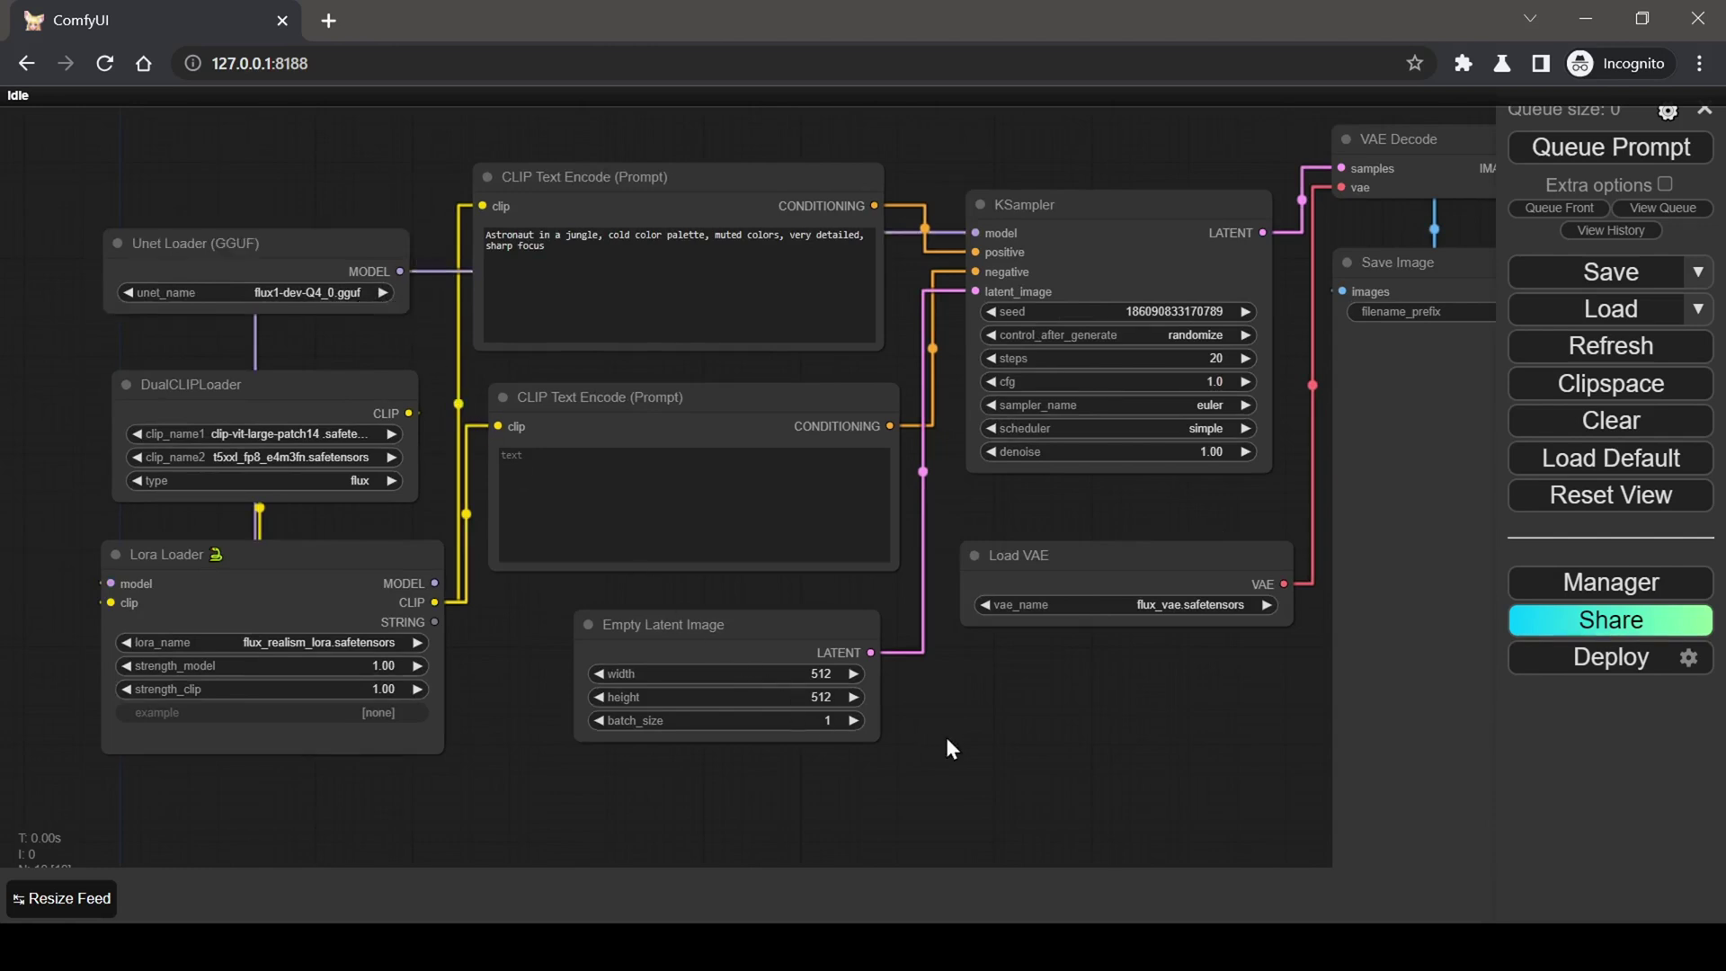
{"action": "left_click_drag", "start_coordinate": [959, 710], "coordinate": [942, 717]}
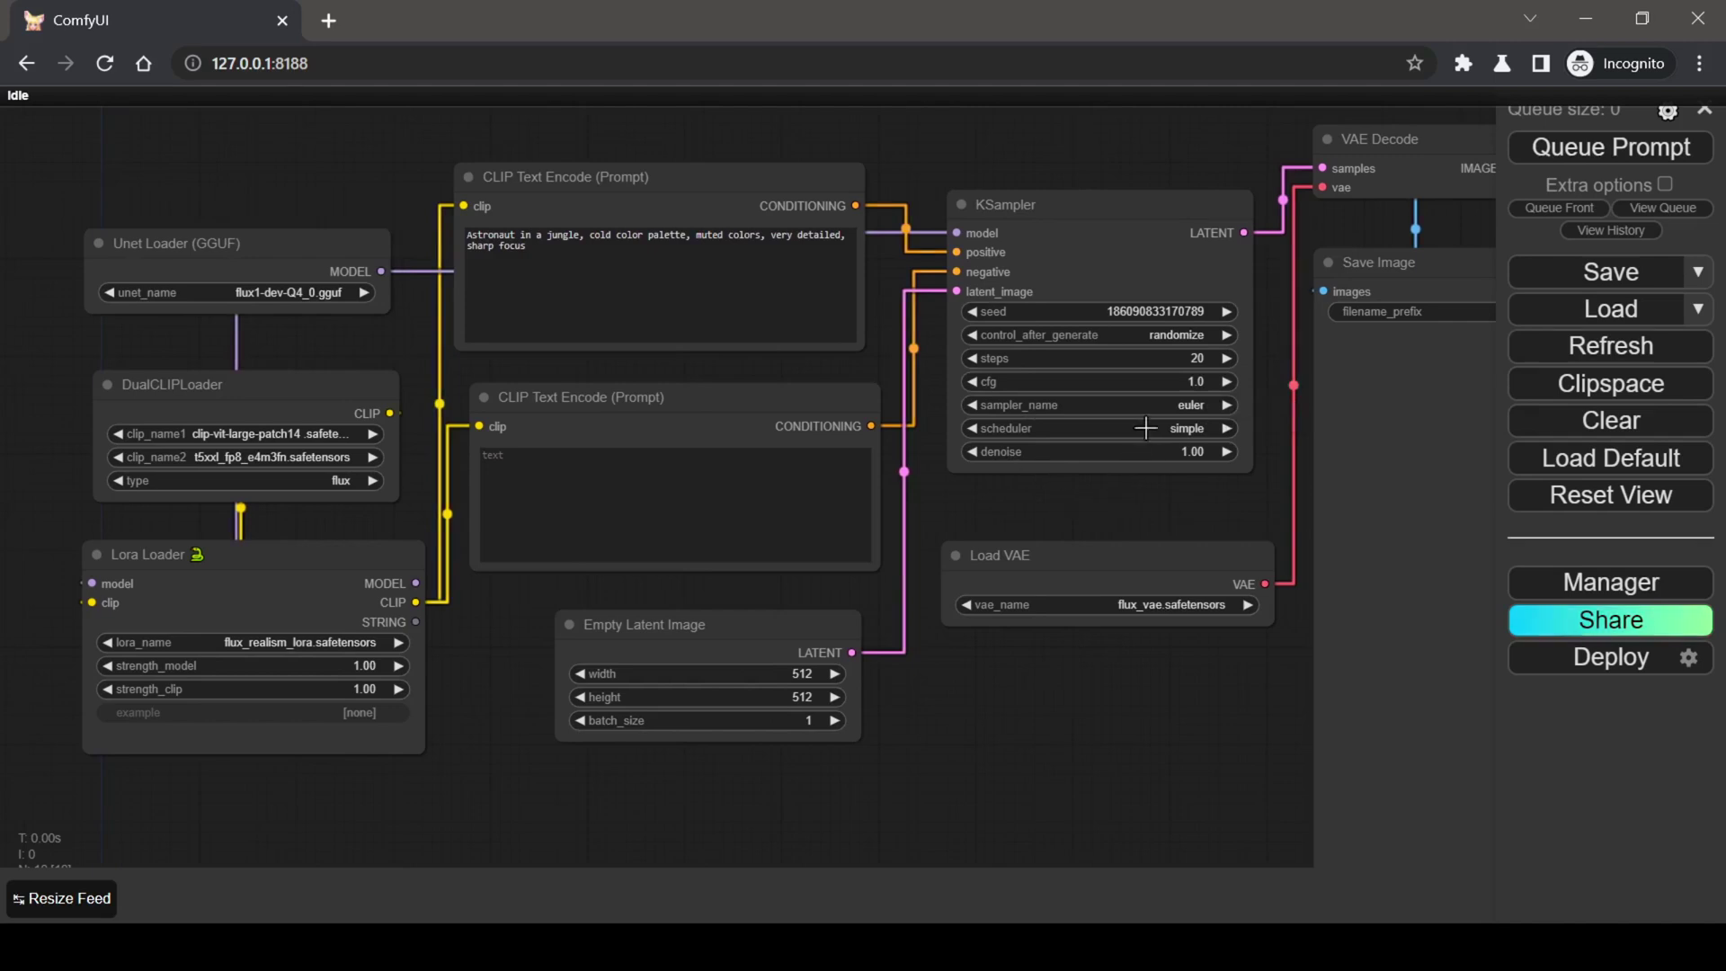
Set the KSampler steps to 20
{"action": "left_click", "coordinate": [1074, 359]}
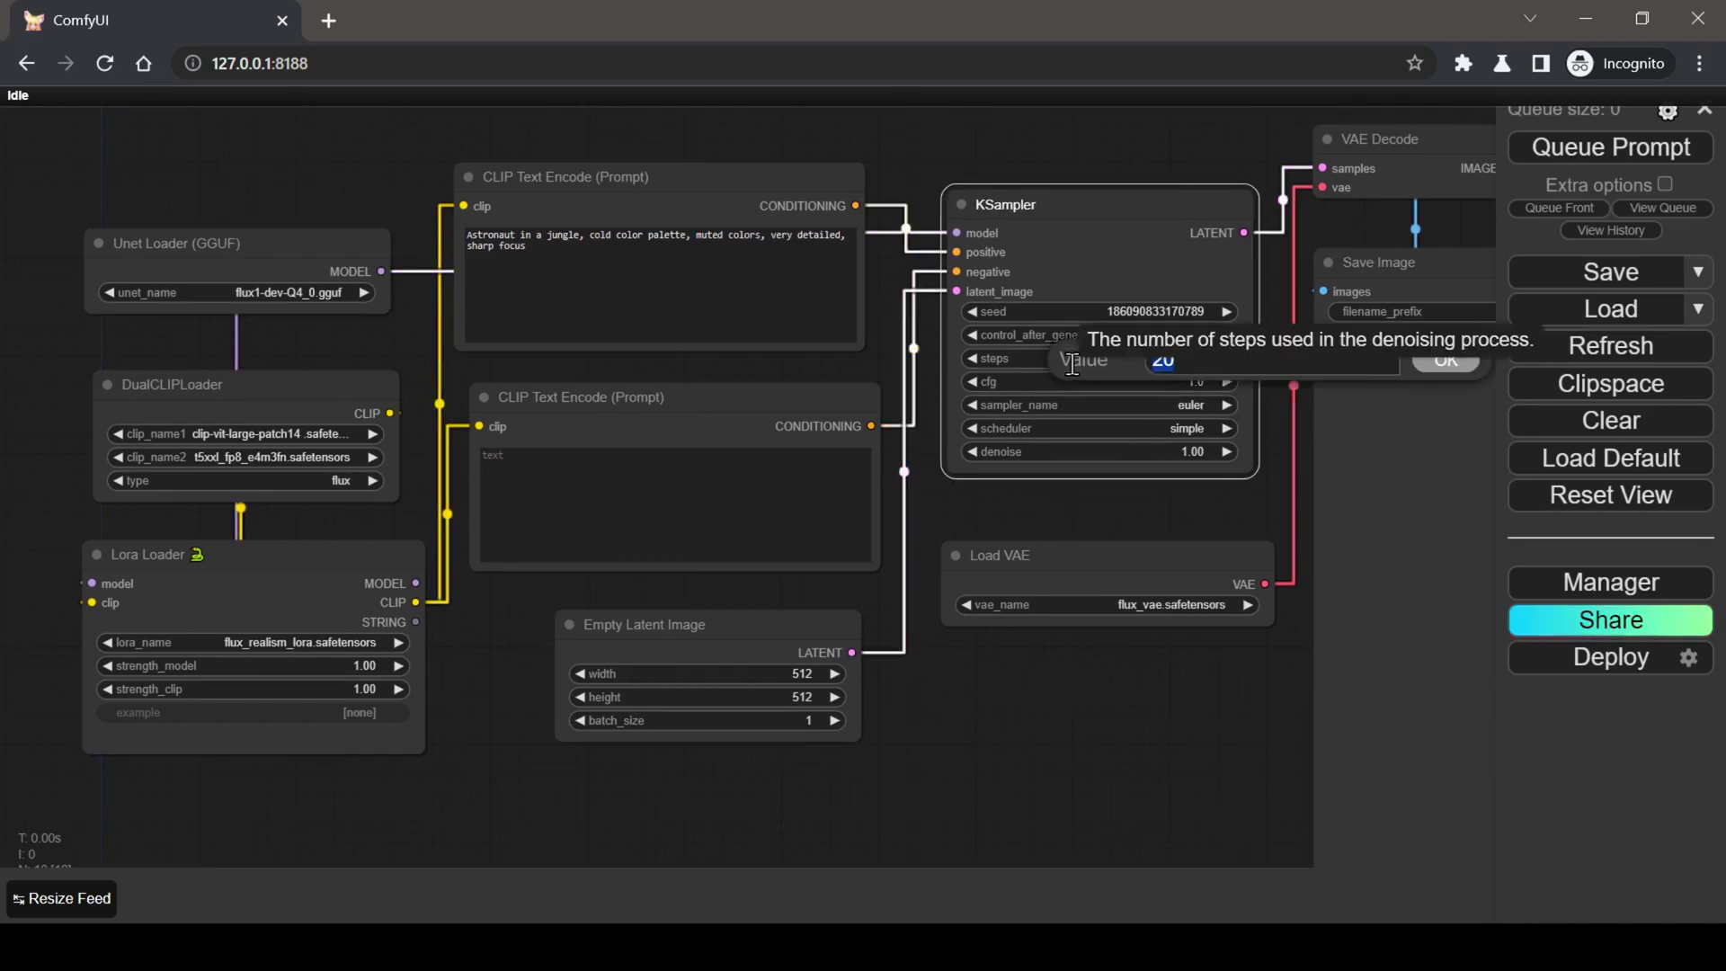
{"action": "left_click", "coordinate": [1183, 363]}
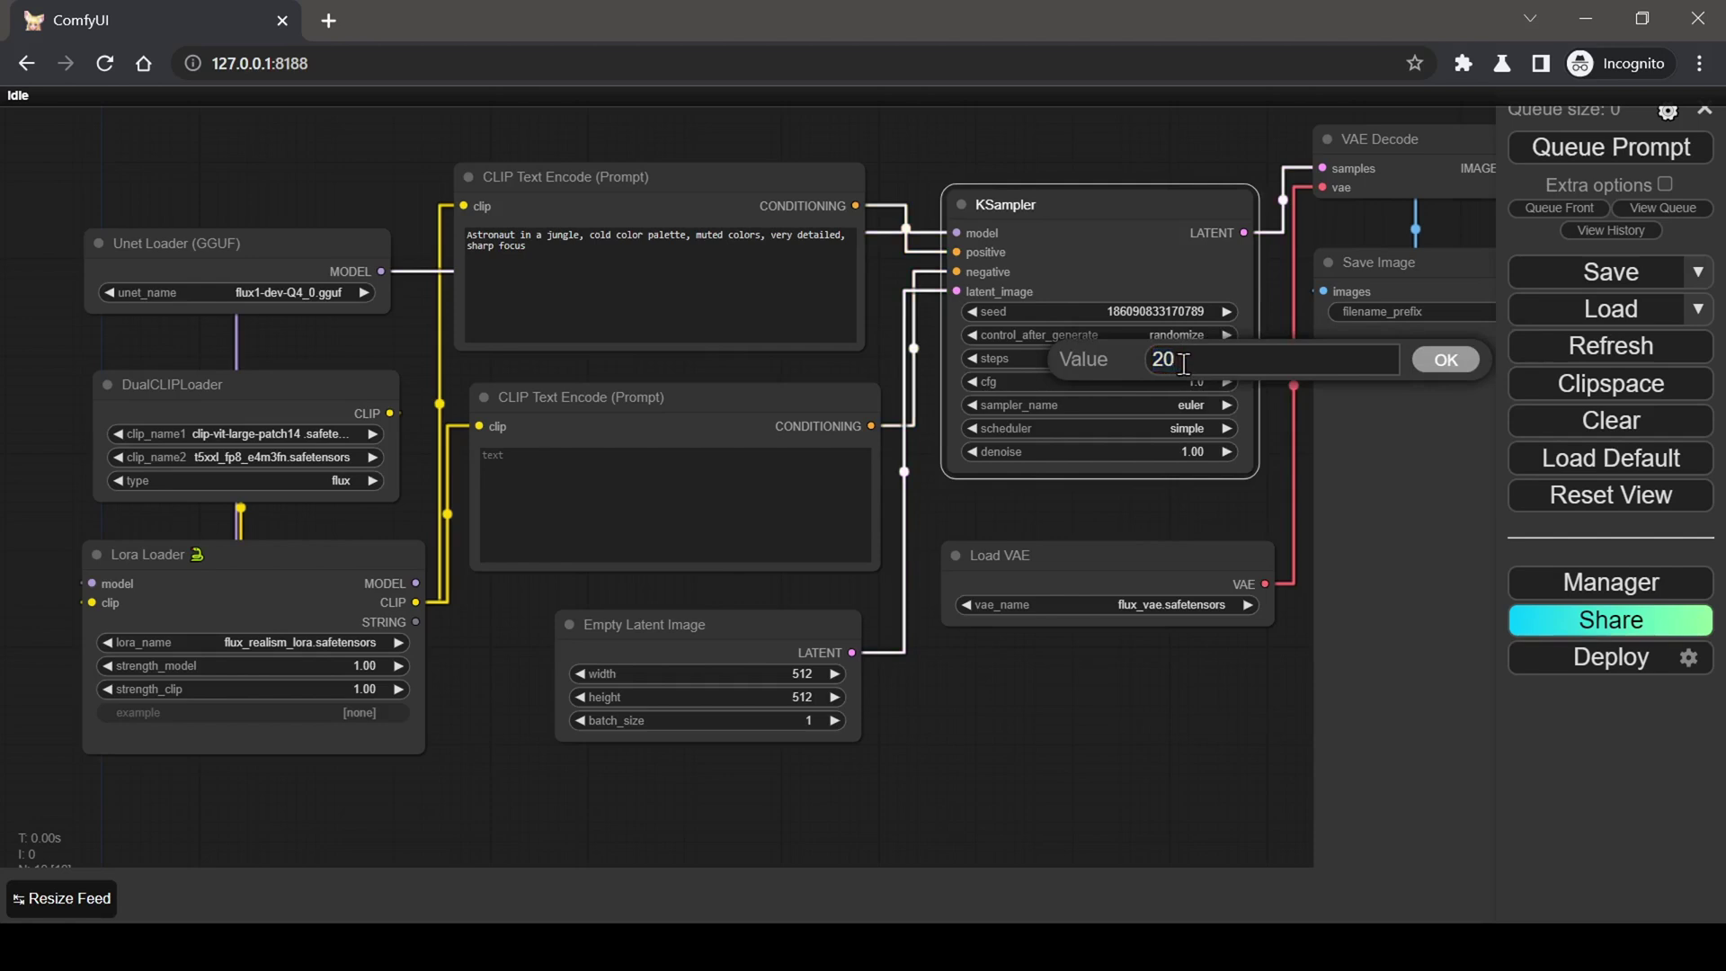
{"action": "key", "text": "BackSpace"}
{"action": "key", "text": "BackSpace"}
{"action": "type", "text": "4"}
{"action": "left_click", "coordinate": [1239, 505]}
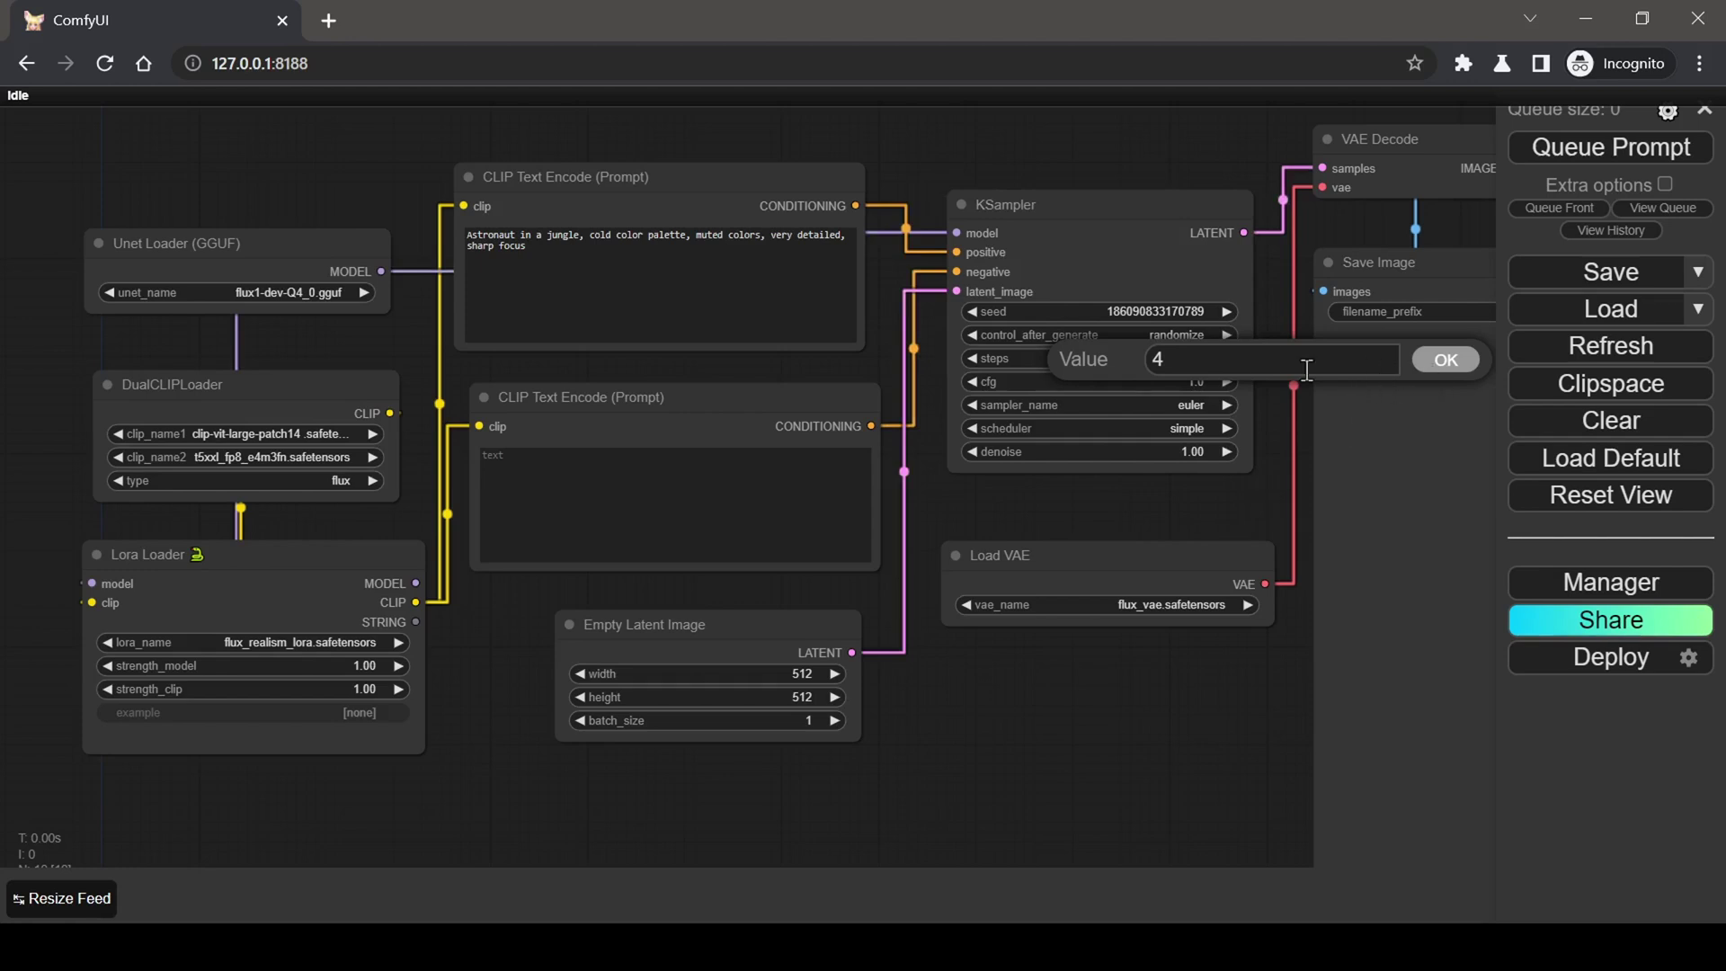
{"action": "left_click", "coordinate": [1246, 360]}
{"action": "key", "text": "BackSpace"}
{"action": "type", "text": "20"}
{"action": "left_click", "coordinate": [1441, 360]}
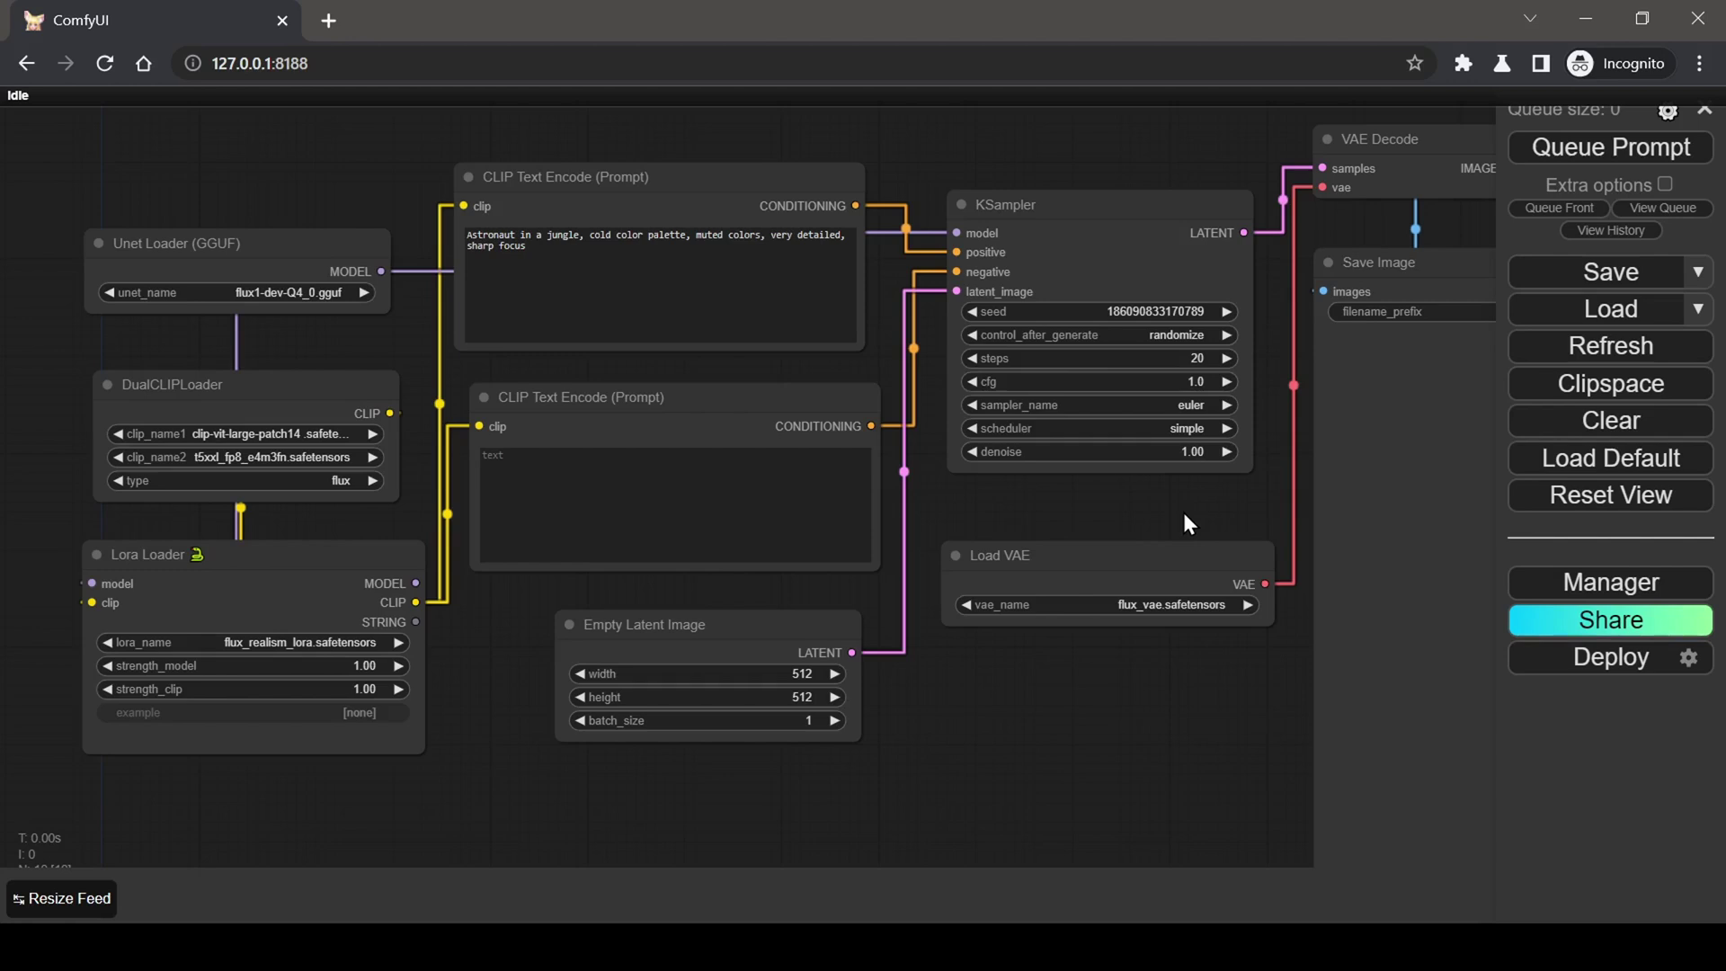
Queue two astronaut-in-jungle generations and pan toward the Save Image preview
{"action": "left_click", "coordinate": [1634, 167]}
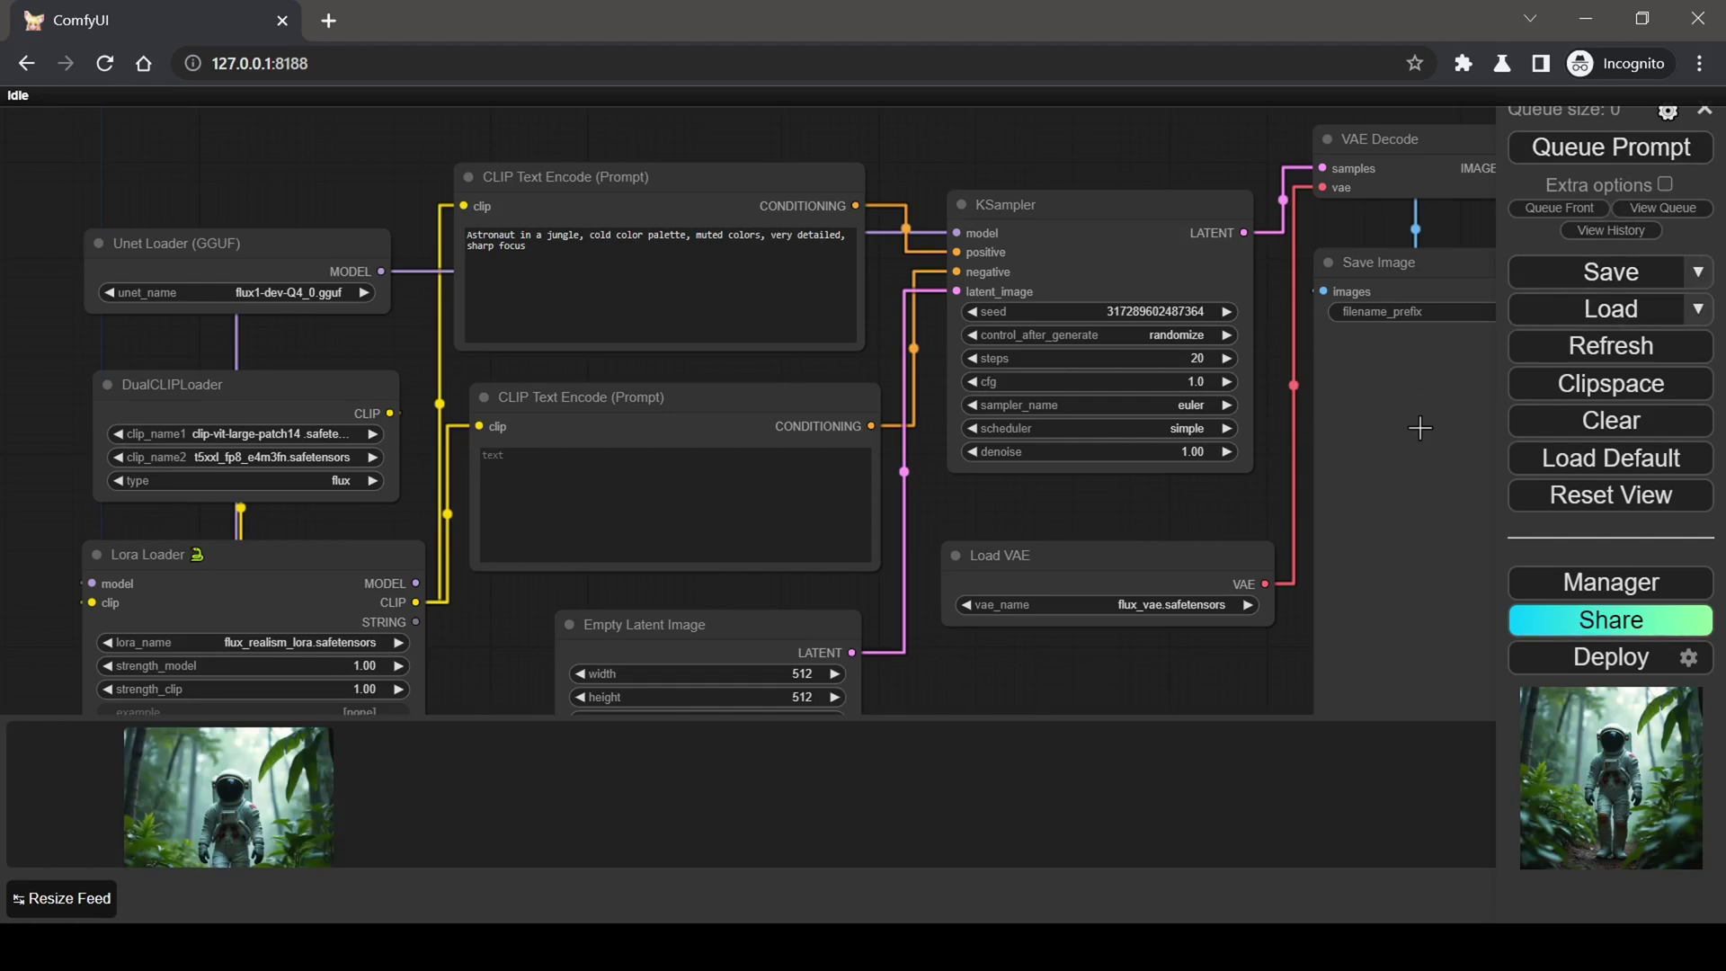
{"action": "left_click", "coordinate": [1623, 169]}
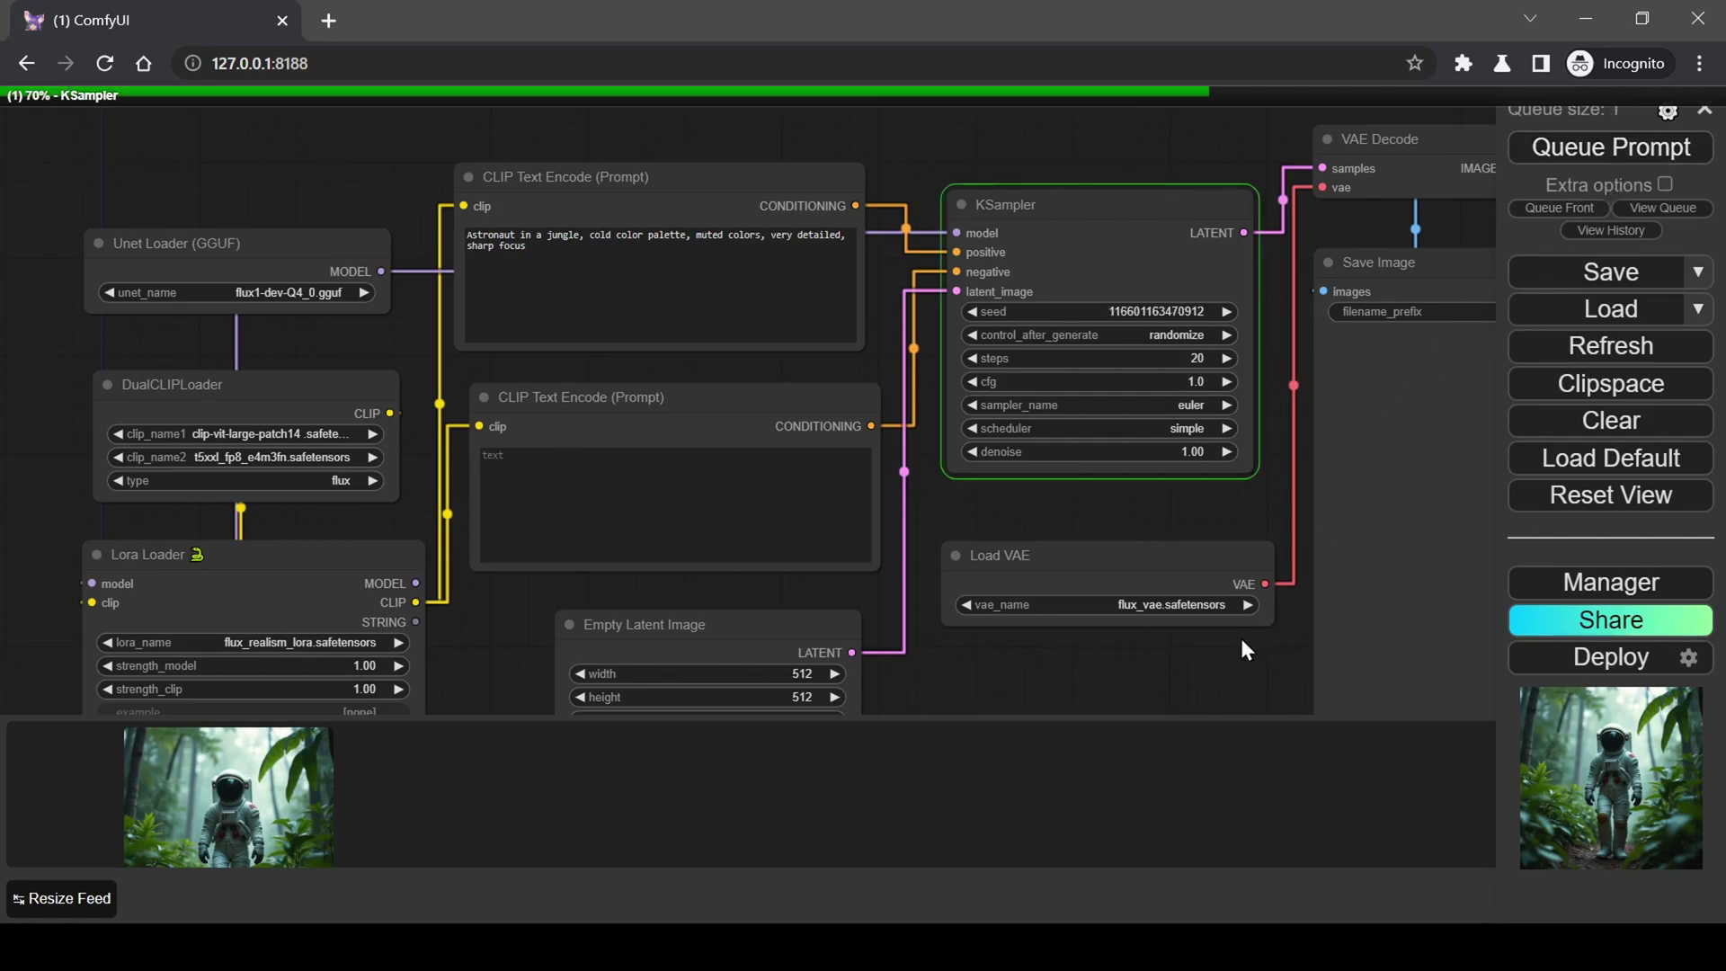
{"action": "scroll", "coordinate": [1238, 635], "scroll_direction": "down", "scroll_amount": 3}
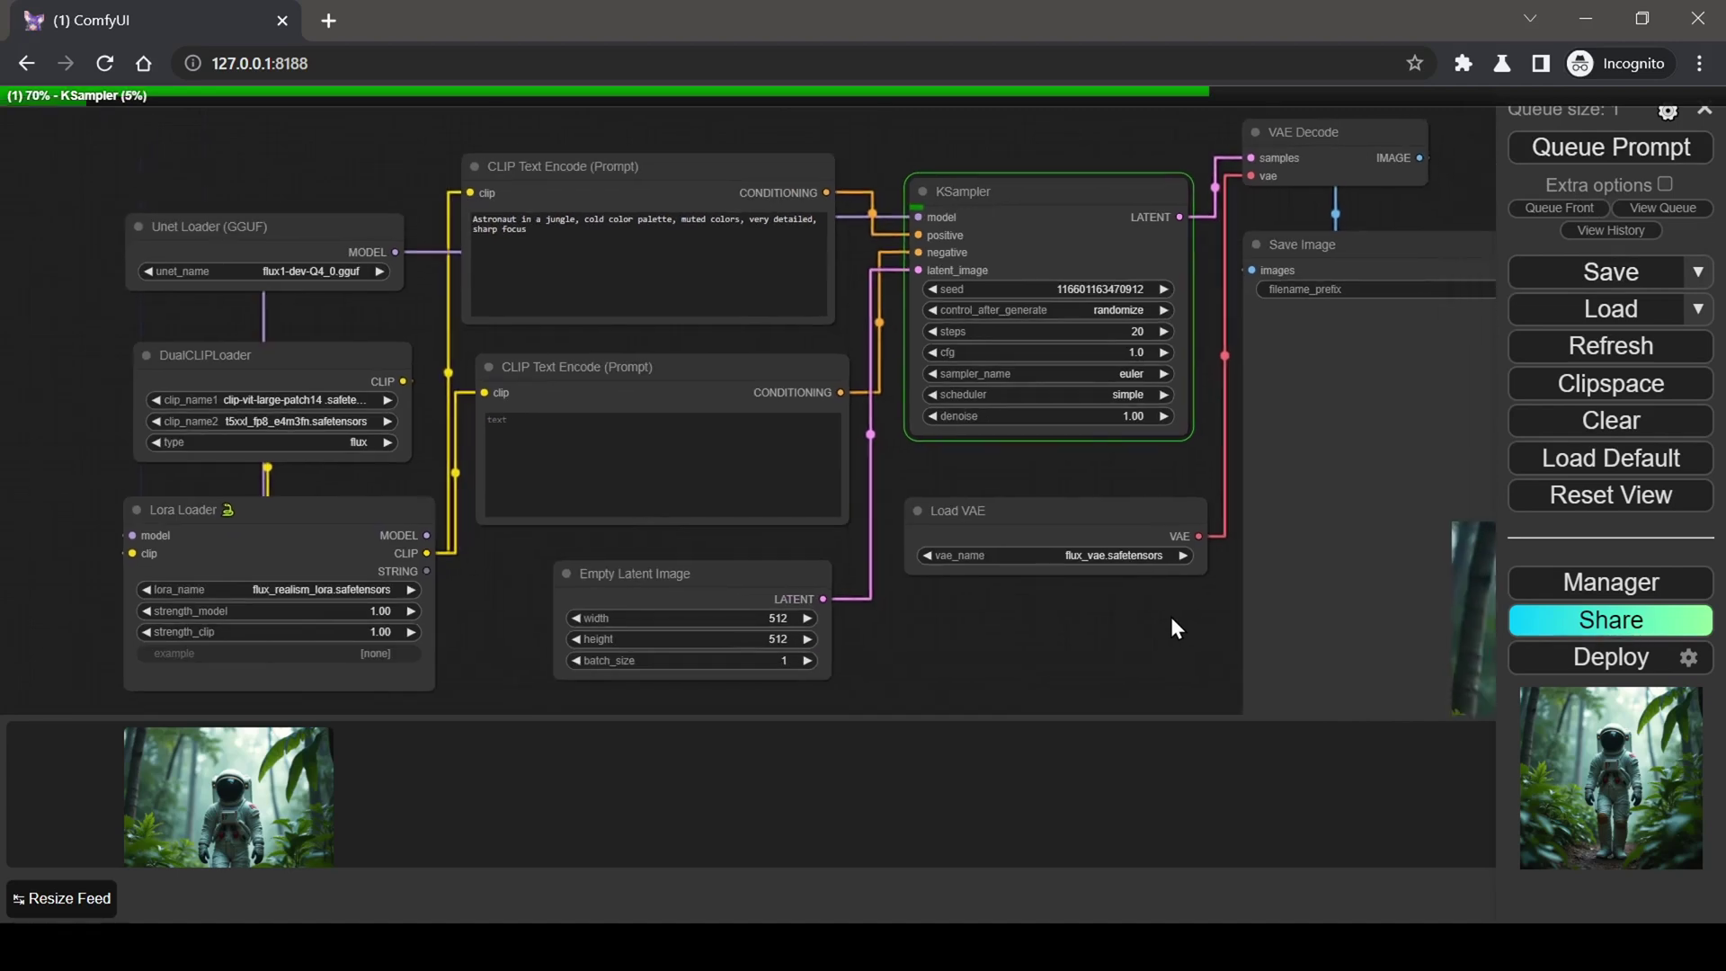
{"action": "left_click_drag", "start_coordinate": [1170, 602], "coordinate": [574, 474]}
{"action": "scroll", "coordinate": [1353, 441], "scroll_direction": "up", "scroll_amount": 3}
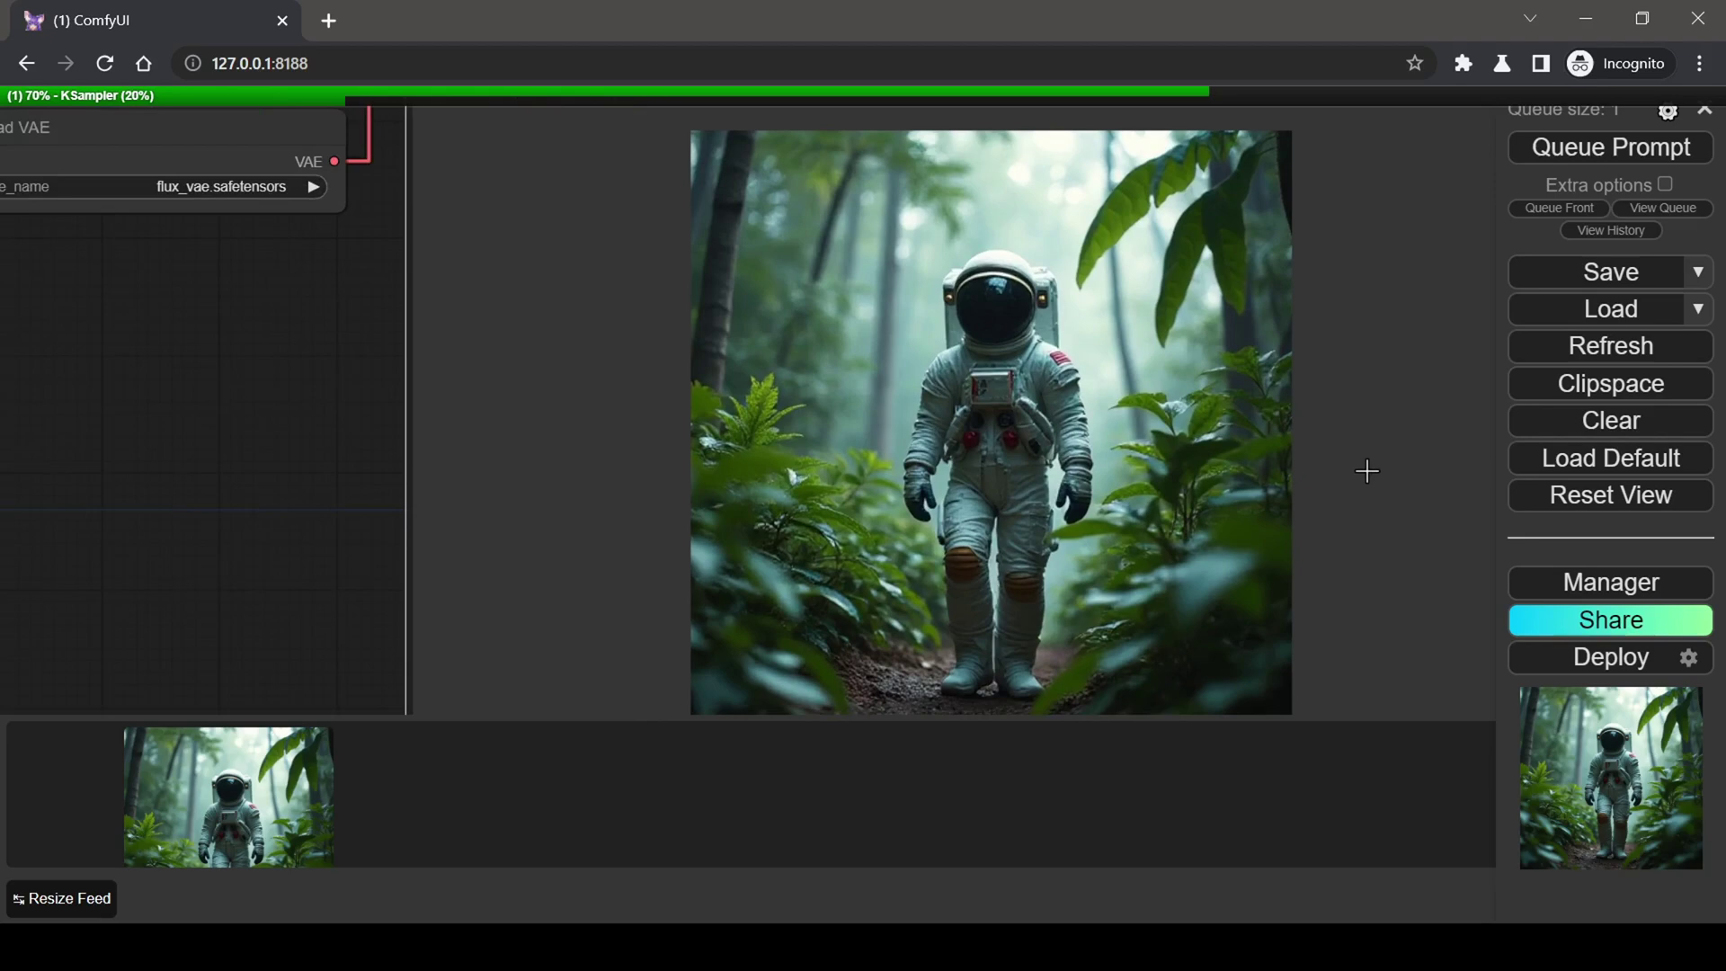
{"action": "scroll", "coordinate": [1267, 526], "scroll_direction": "down", "scroll_amount": 1}
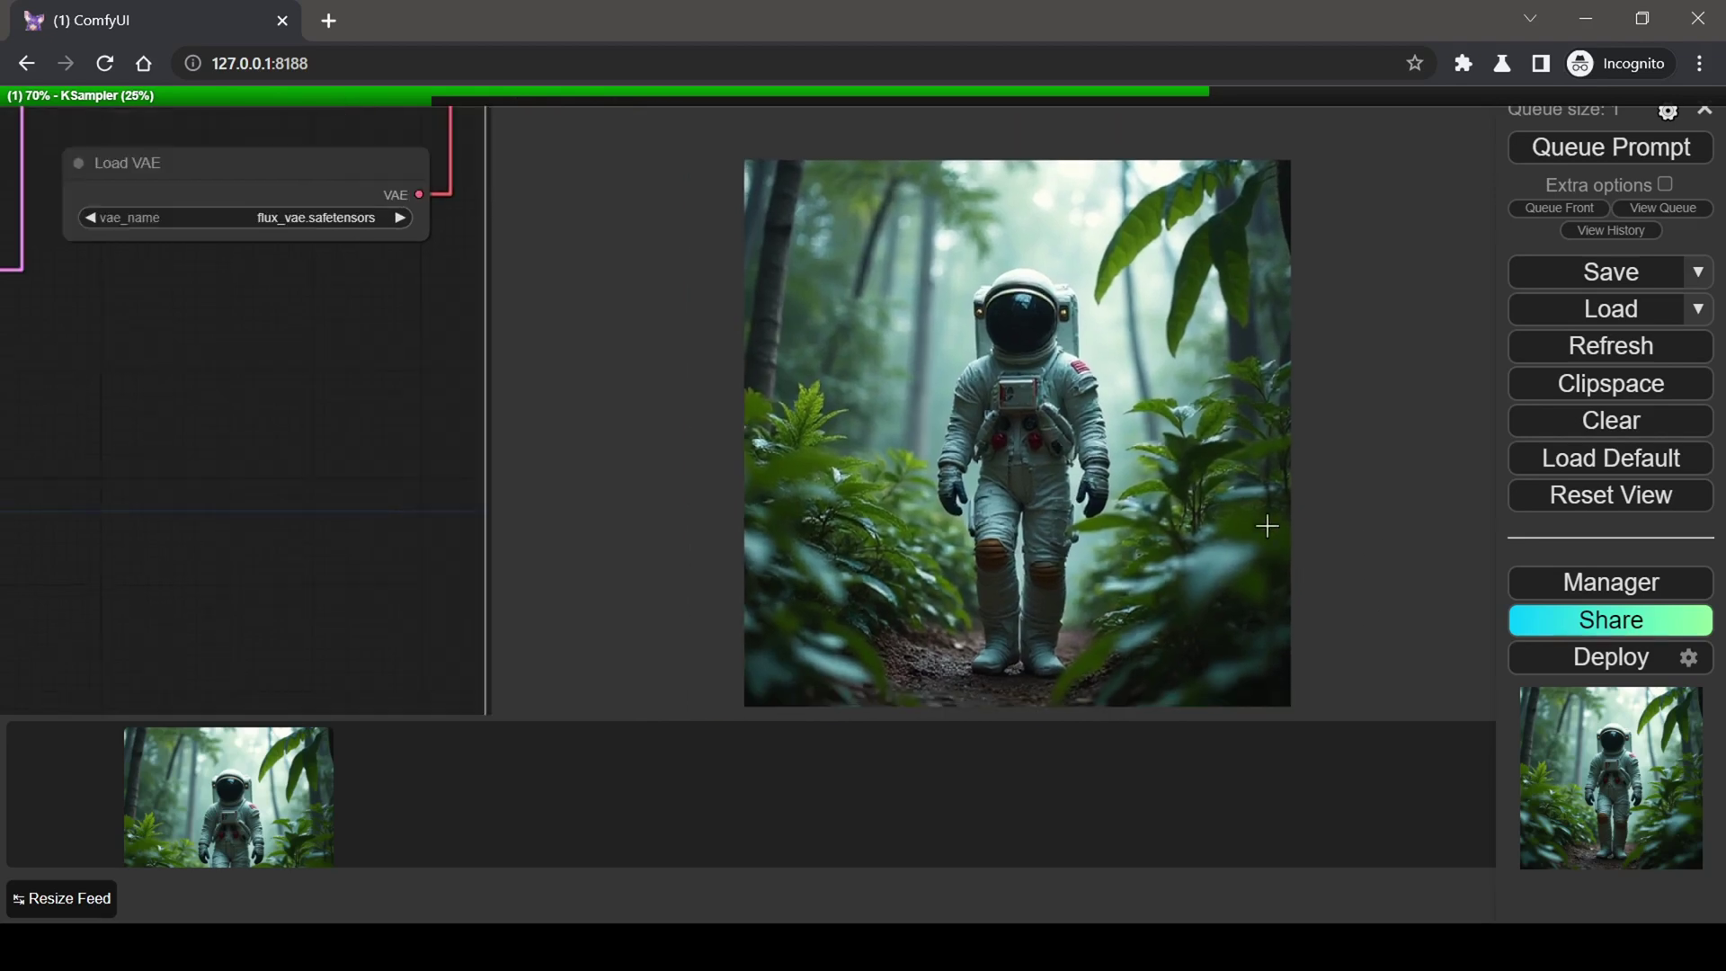
{"action": "scroll", "coordinate": [1267, 526], "scroll_direction": "down", "scroll_amount": 4}
{"action": "left_click_drag", "start_coordinate": [523, 415], "coordinate": [814, 709]}
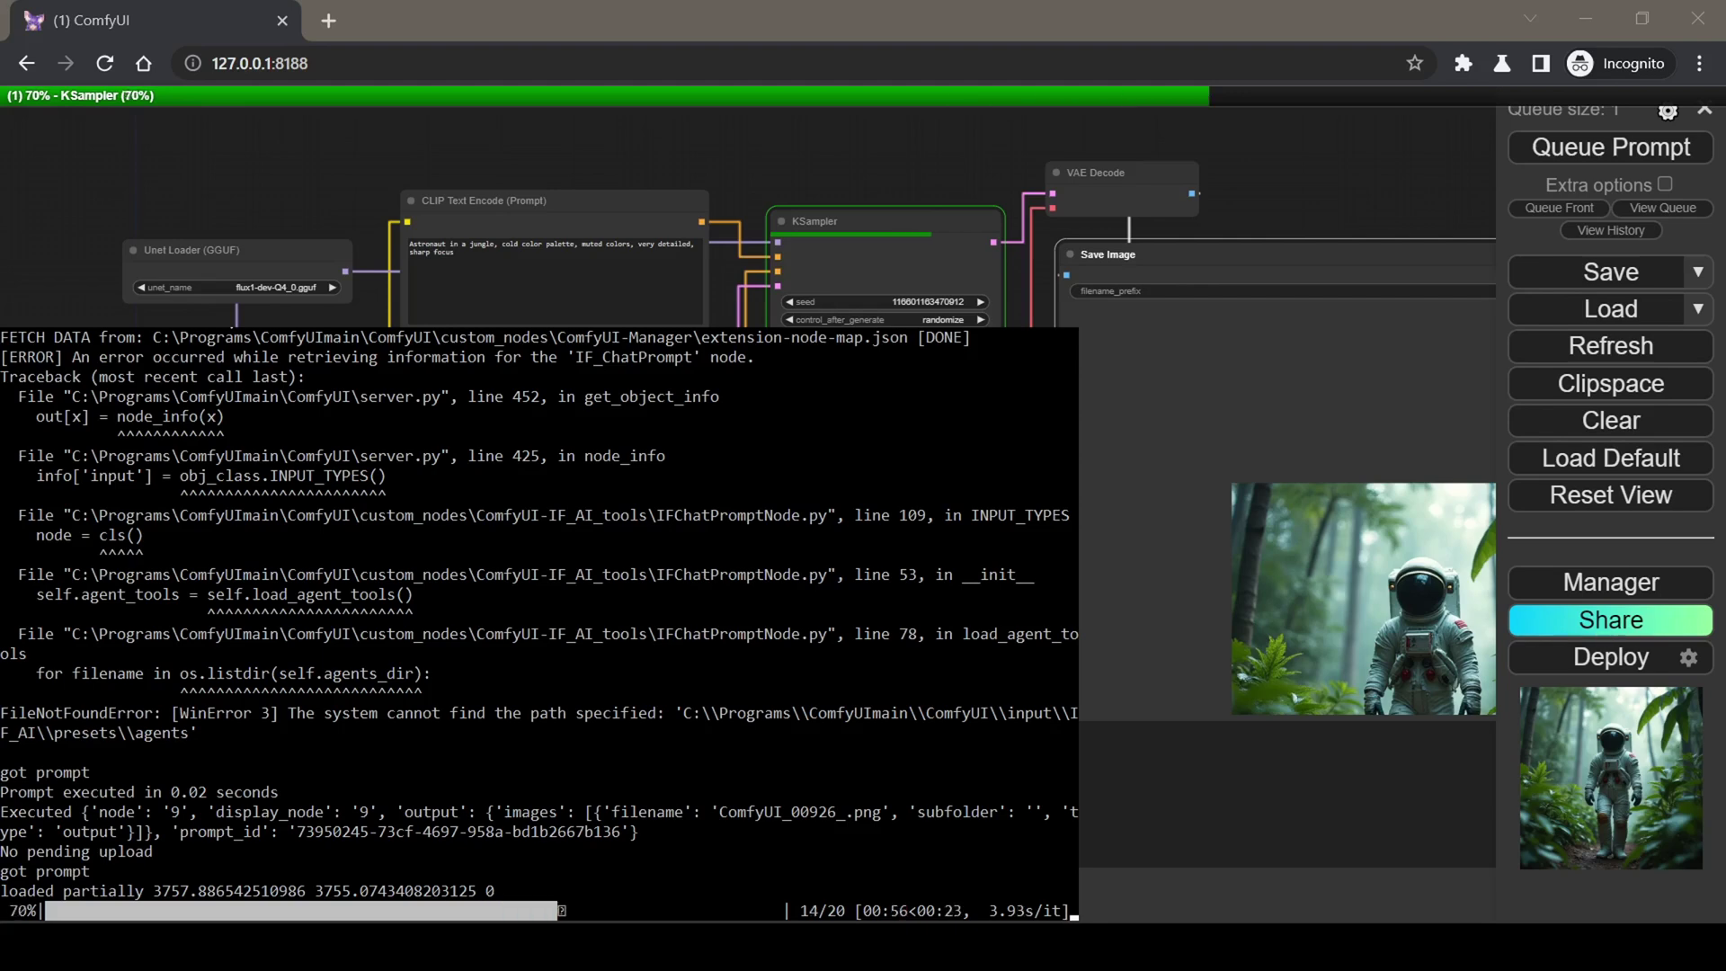
Centre the Save Image output, then enlarge the feed images and advance to the forward-facing astronaut
{"action": "scroll", "coordinate": [1027, 699], "scroll_direction": "down", "scroll_amount": 2}
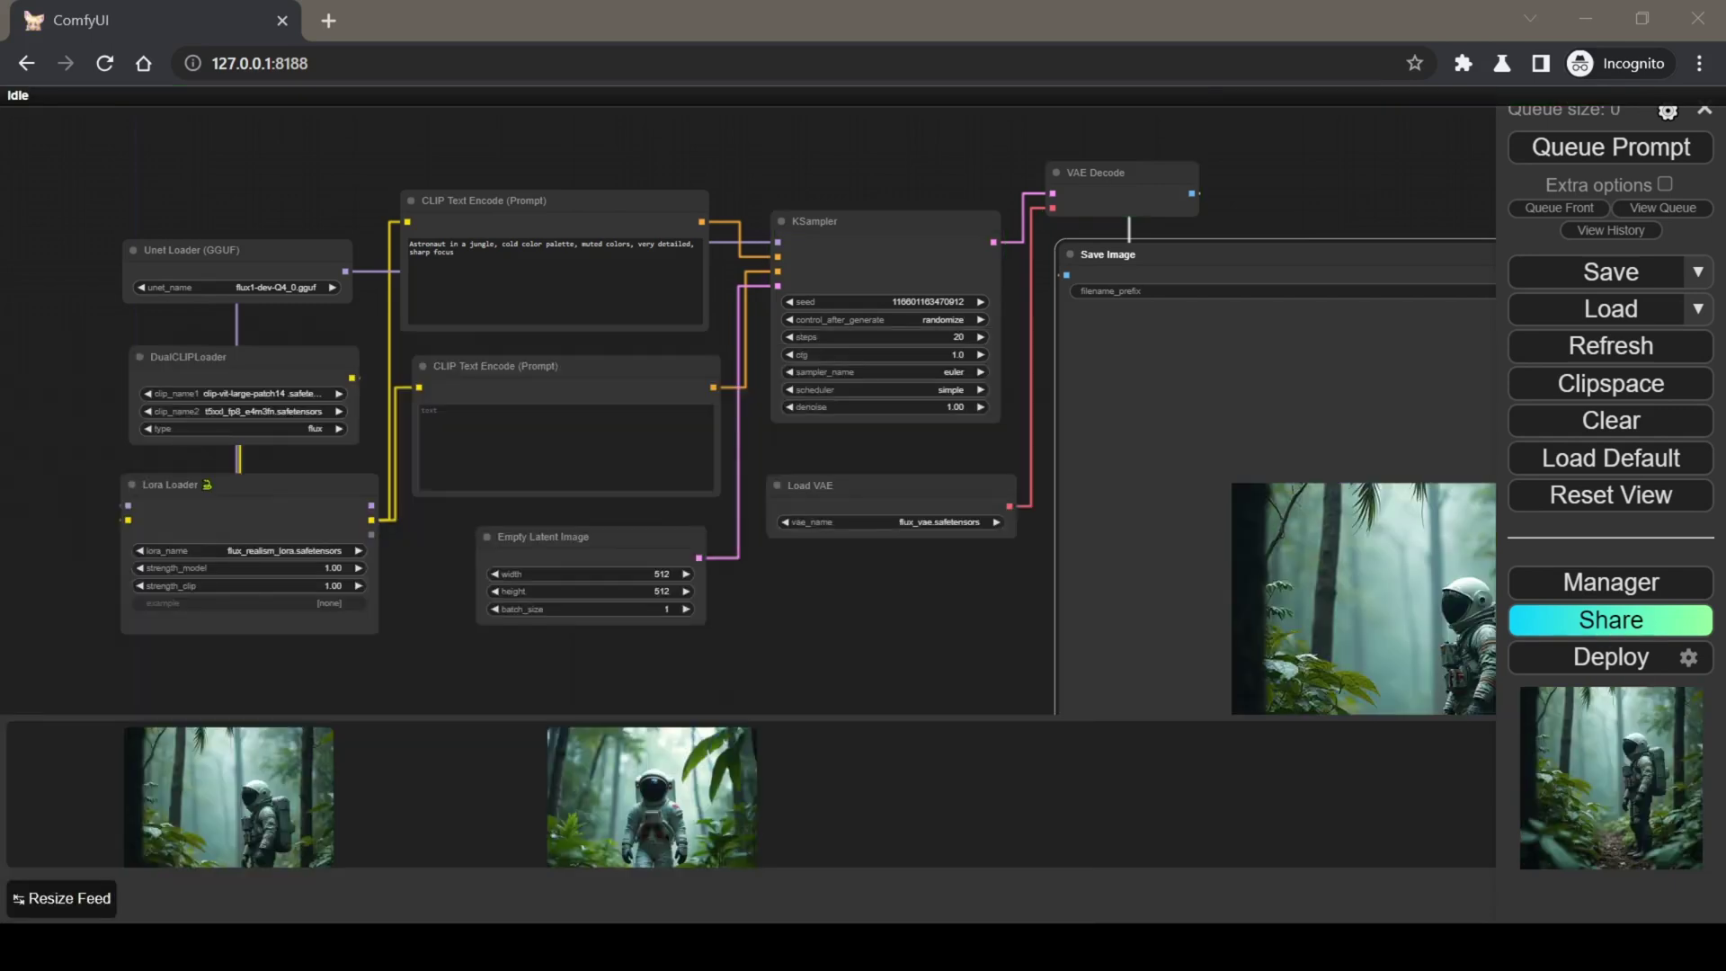
{"action": "left_click_drag", "start_coordinate": [916, 644], "coordinate": [409, 431]}
{"action": "scroll", "coordinate": [891, 443], "scroll_direction": "up", "scroll_amount": 4}
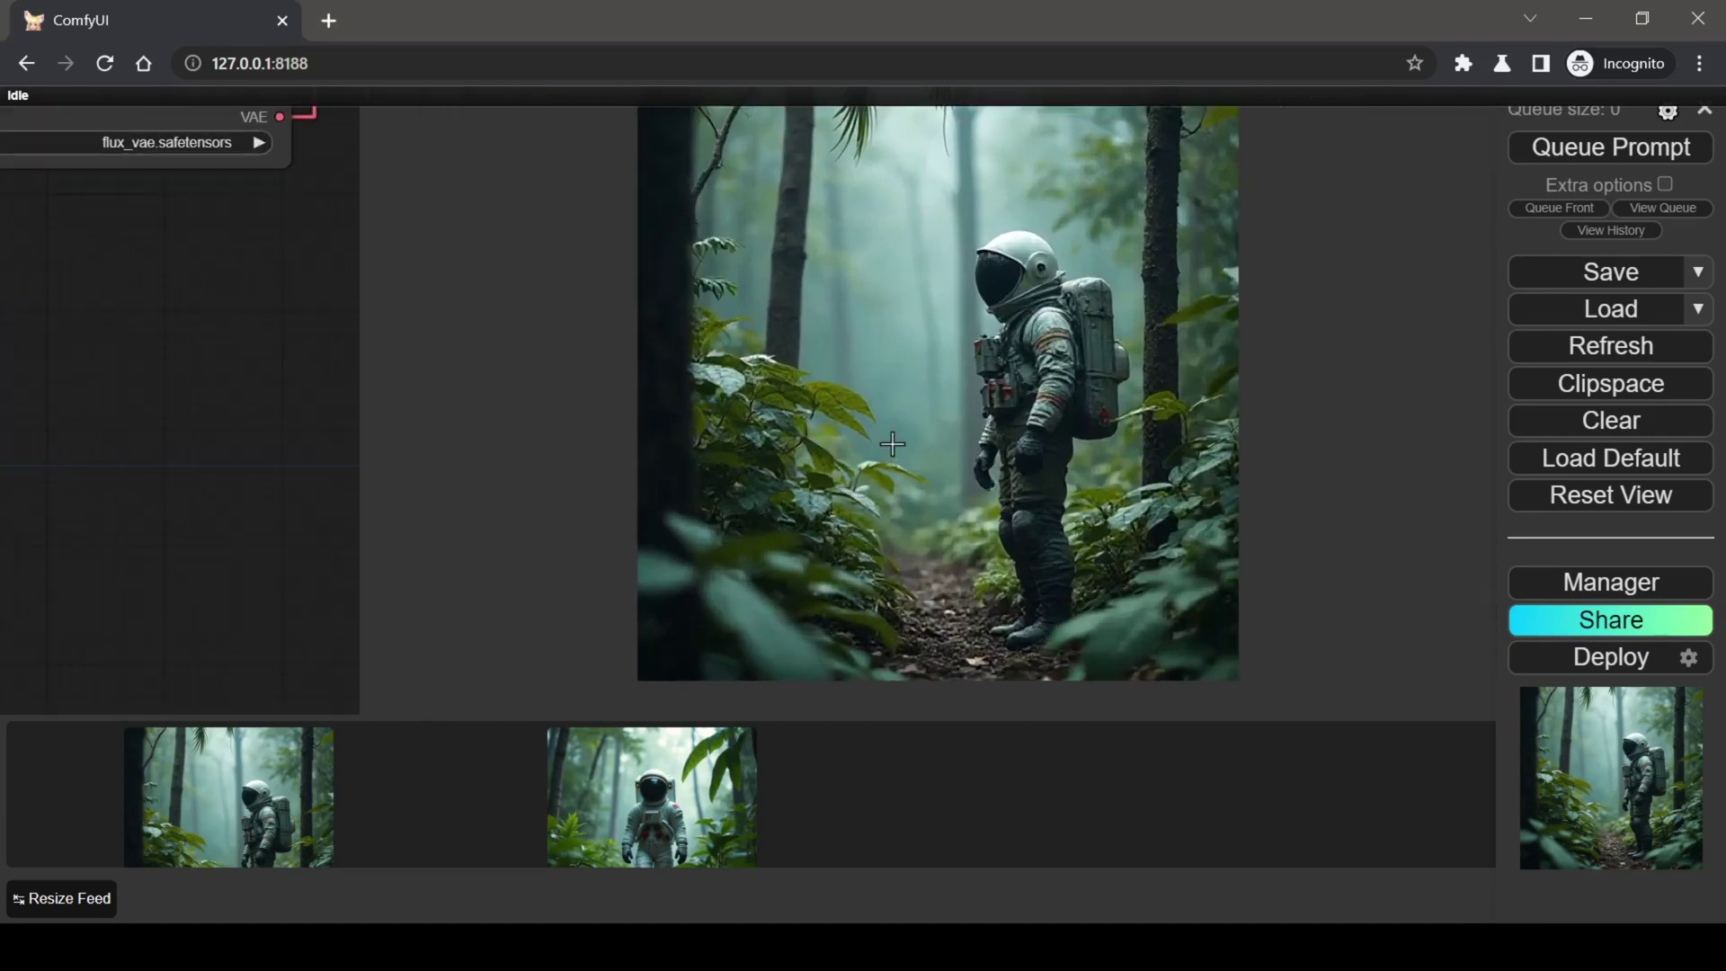
{"action": "left_click_drag", "start_coordinate": [281, 457], "coordinate": [282, 474]}
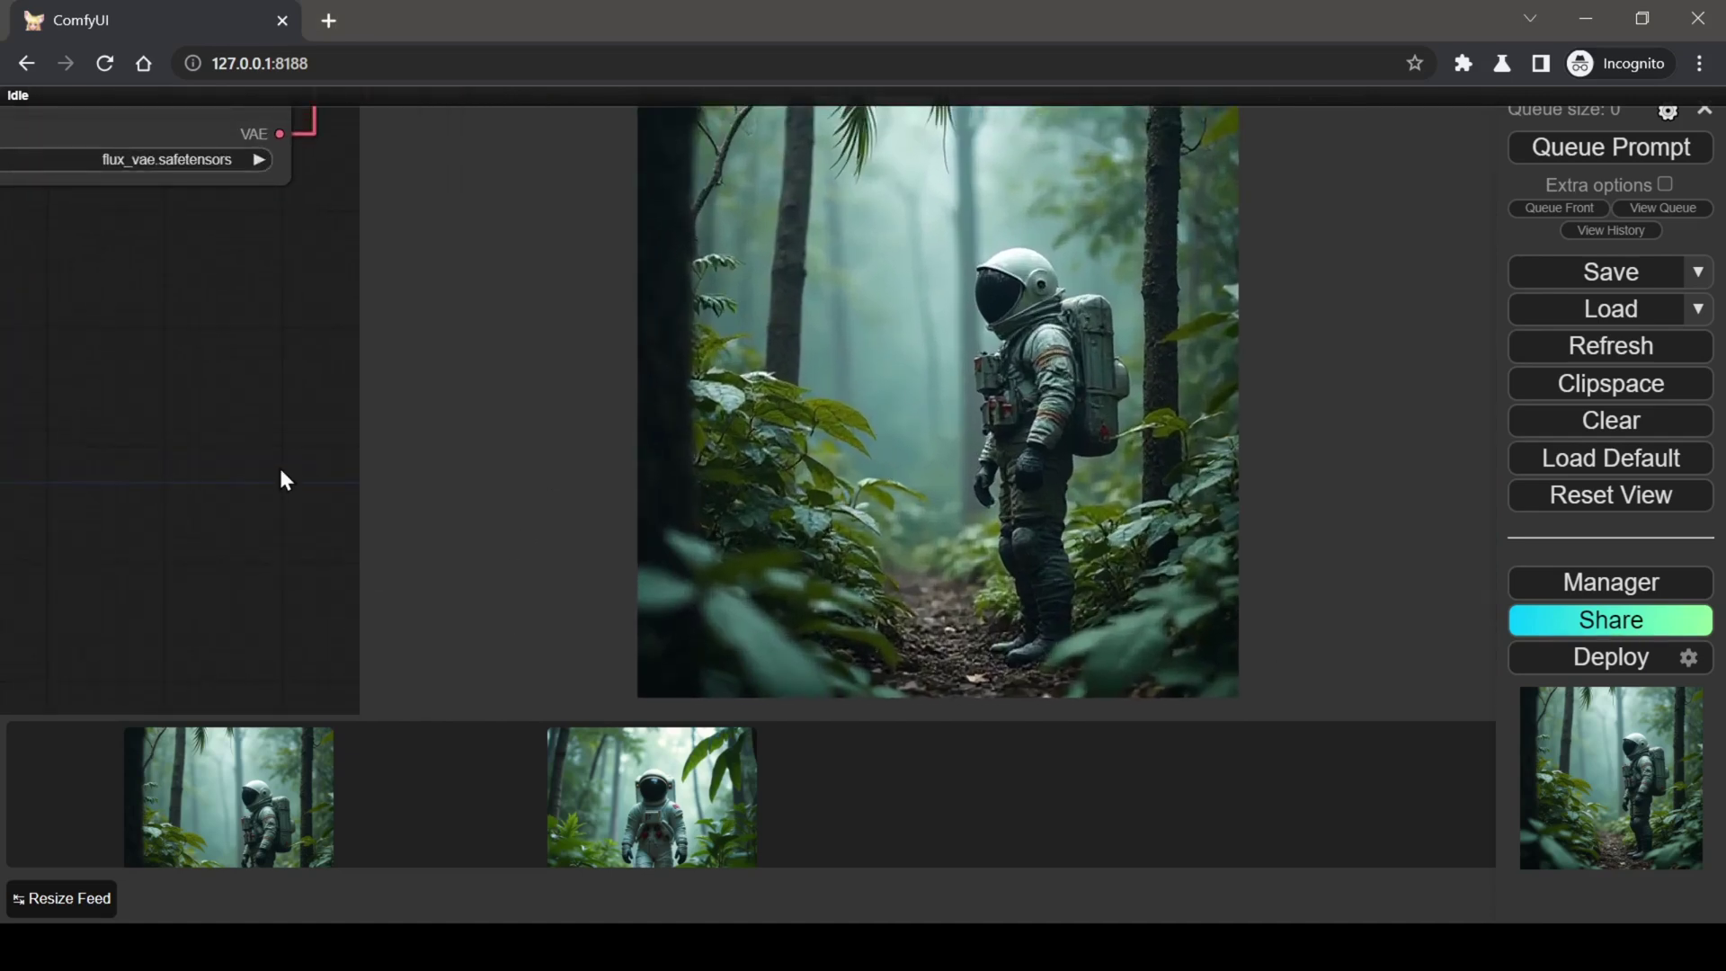
{"action": "left_click", "coordinate": [291, 809]}
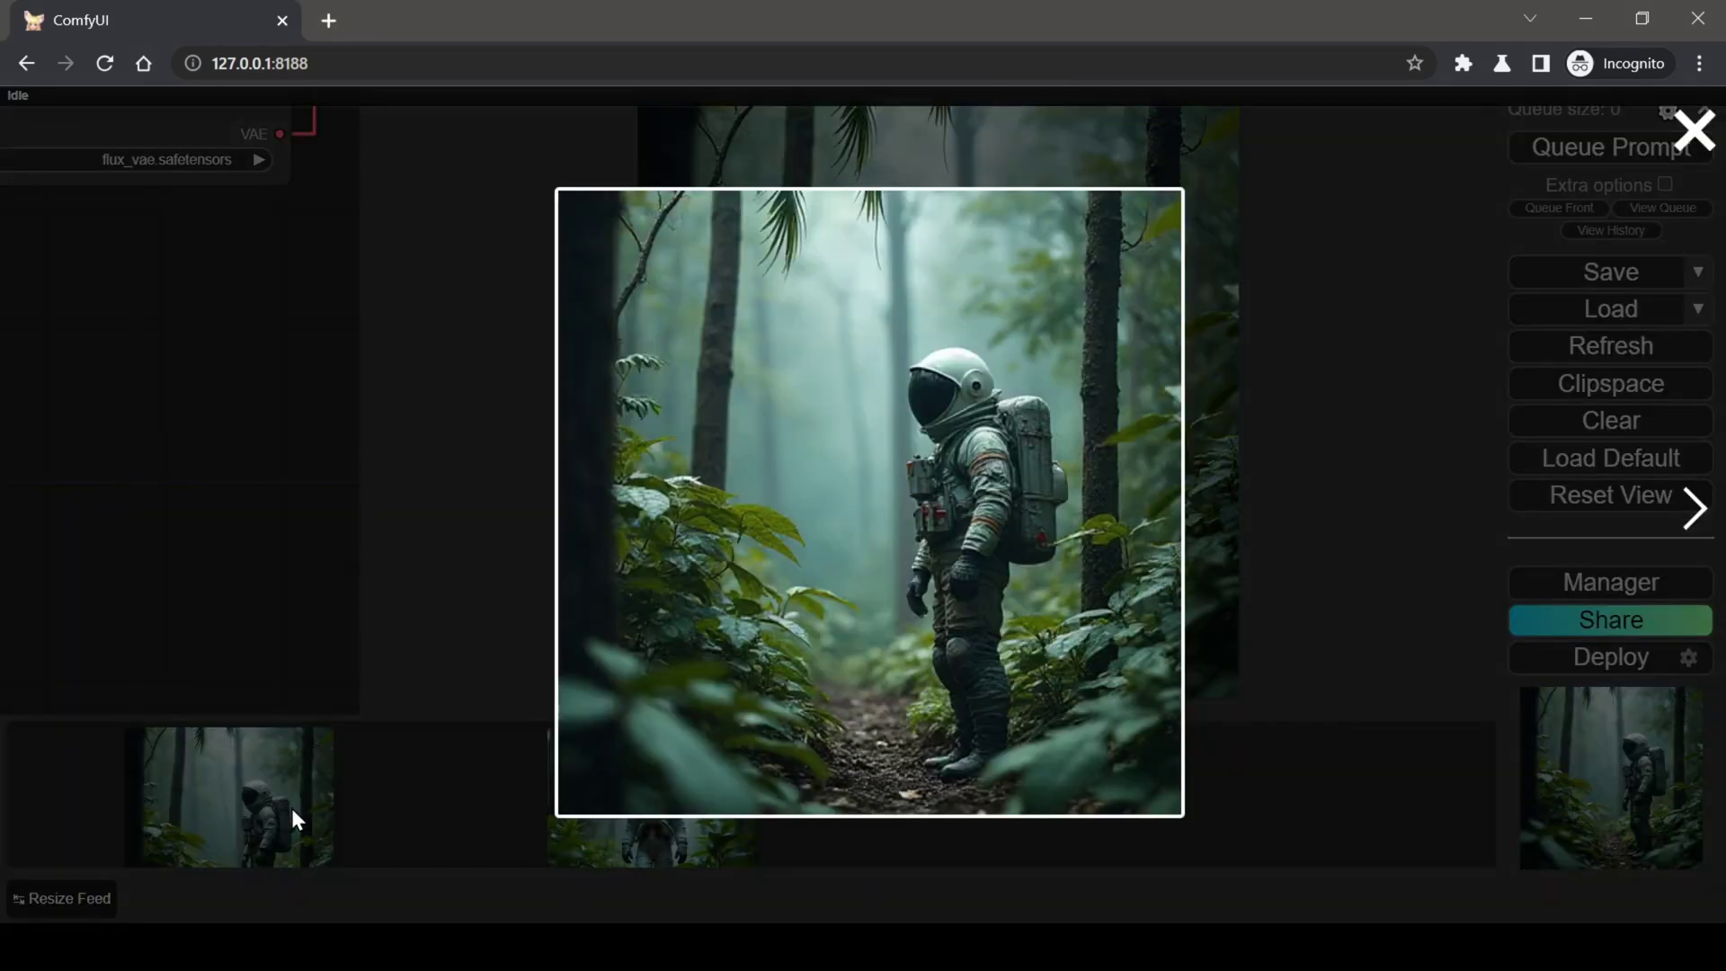
{"action": "left_click", "coordinate": [1689, 505]}
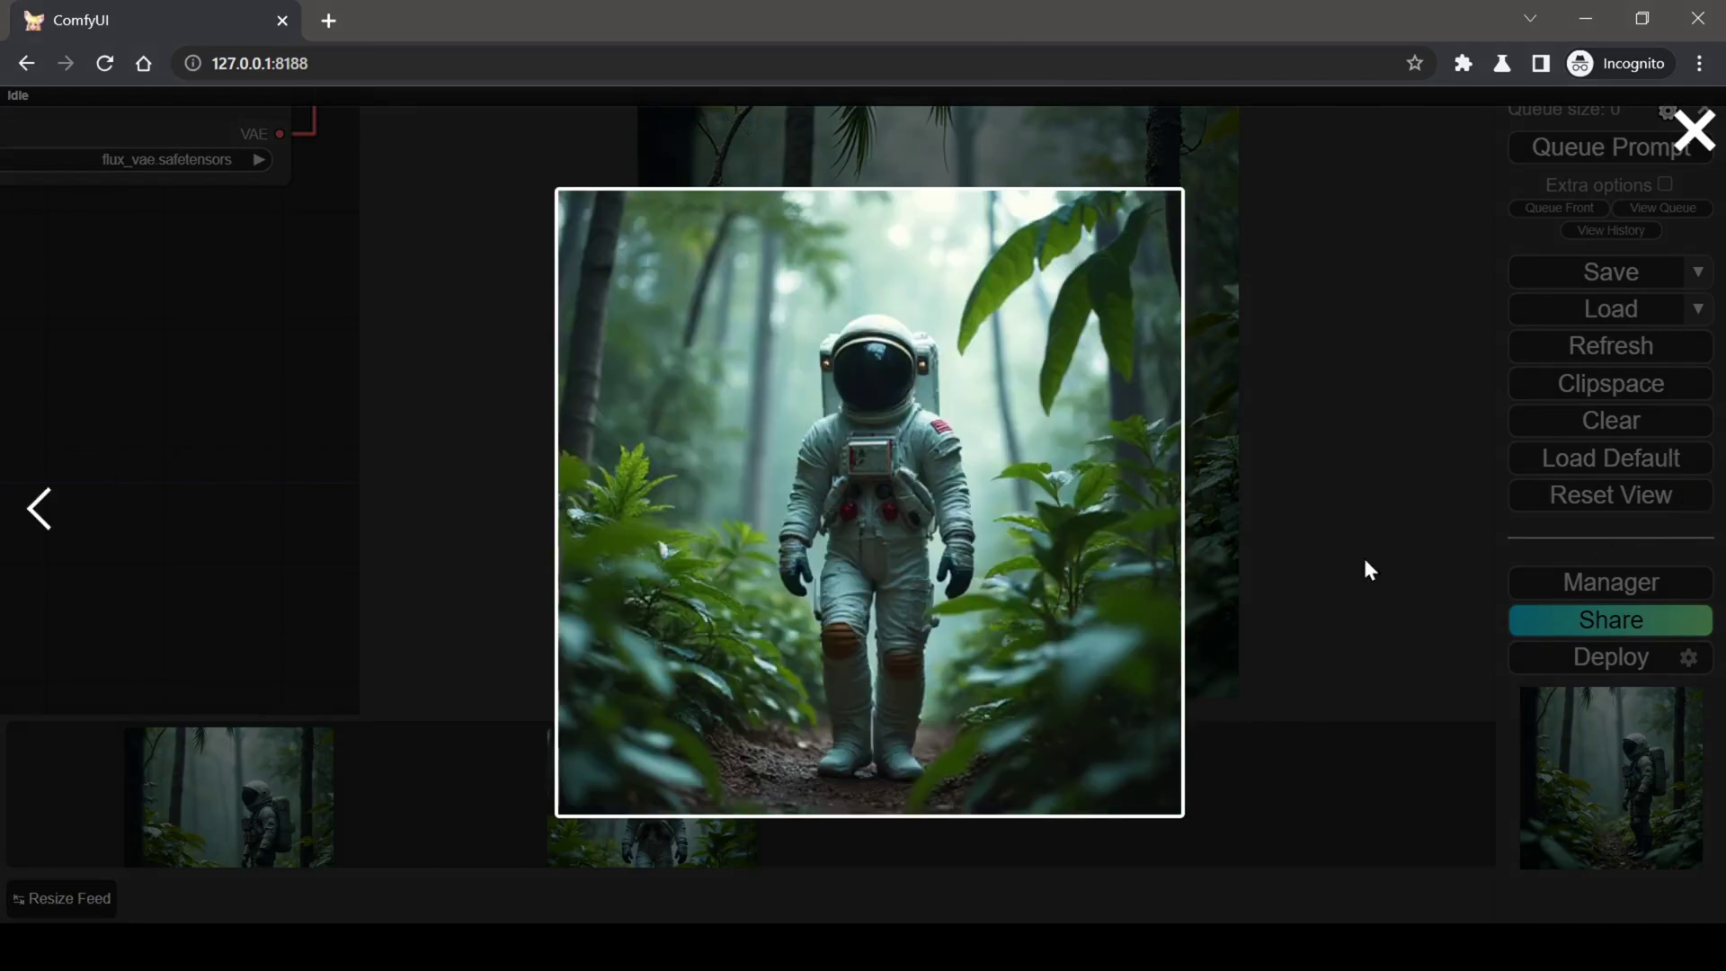